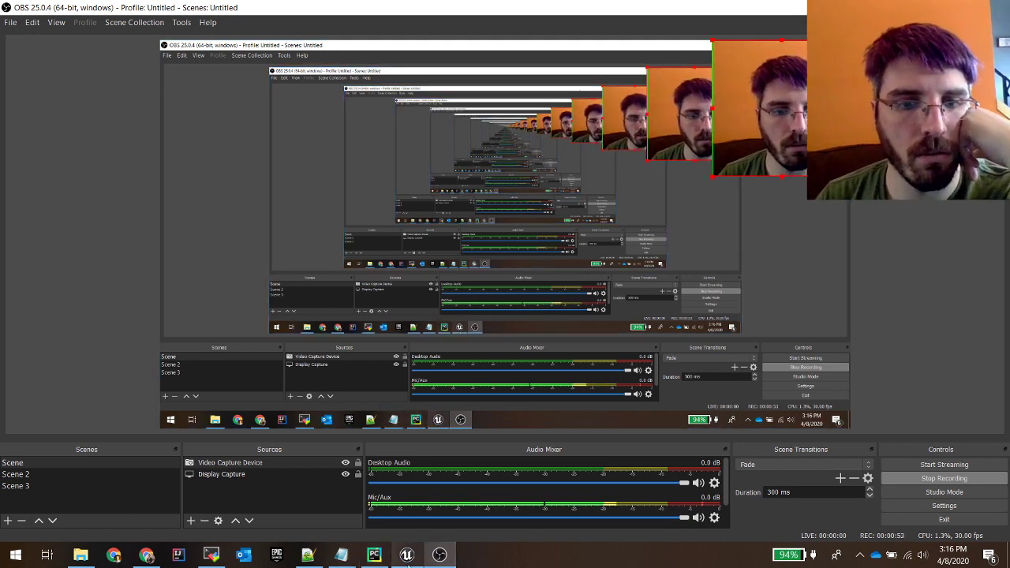
Step: Switch to Unreal Editor and look around the brick room in the NewMap viewport
click(407, 555)
right_drag(464, 259, 734, 237)
right_drag(481, 283, 536, 296)
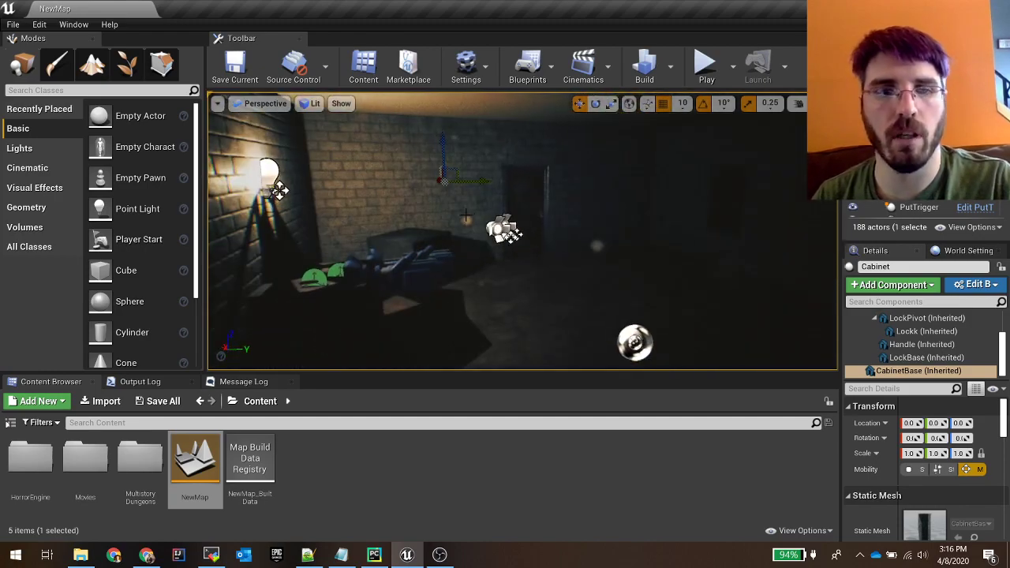
Step: Switch to the free Unreal Marketplace page in Chrome, view the Epic Games sign-in page, and return to the free assets
click(146, 555)
scroll(410, 316, up, 15)
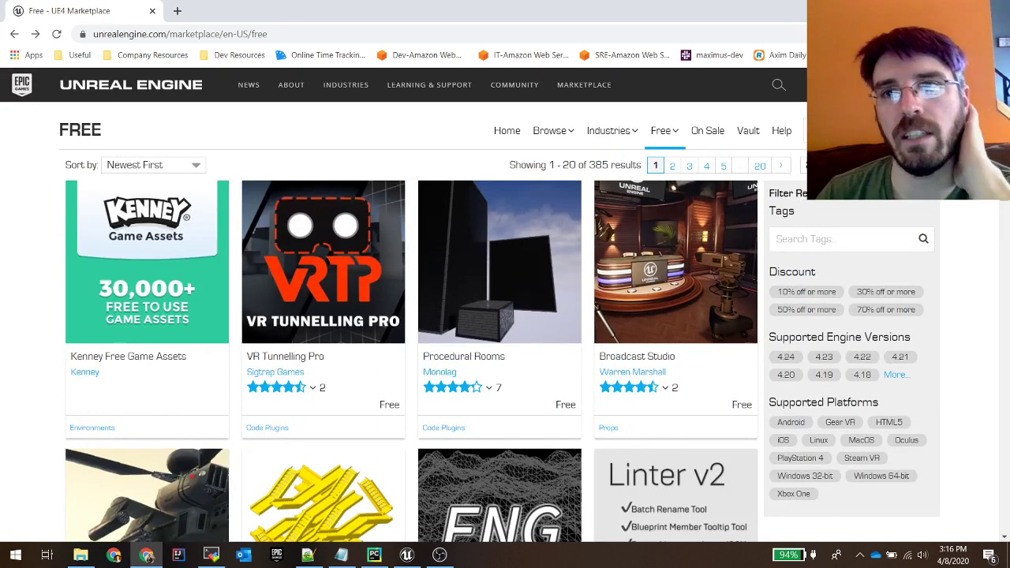
click(870, 85)
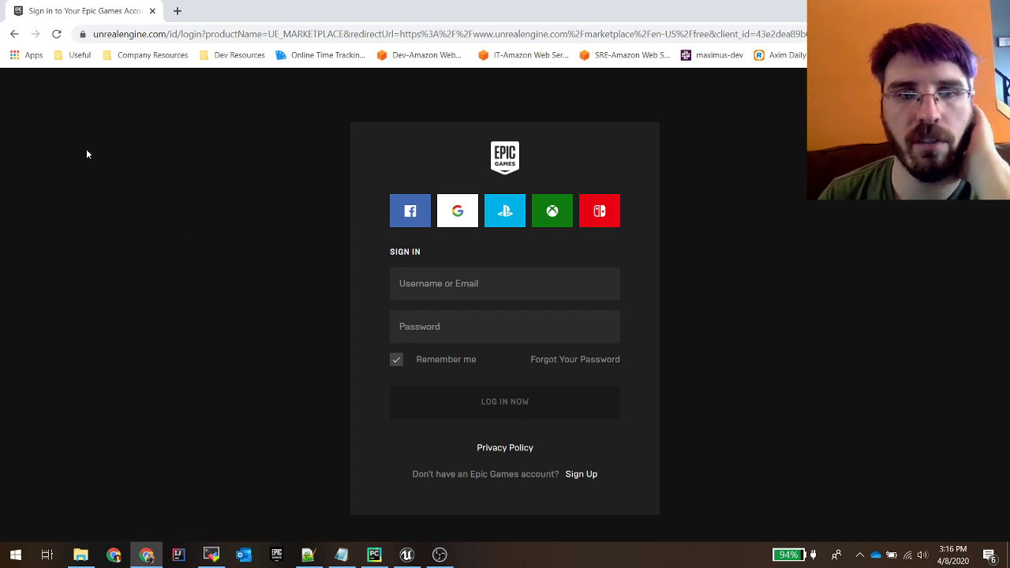
click(14, 35)
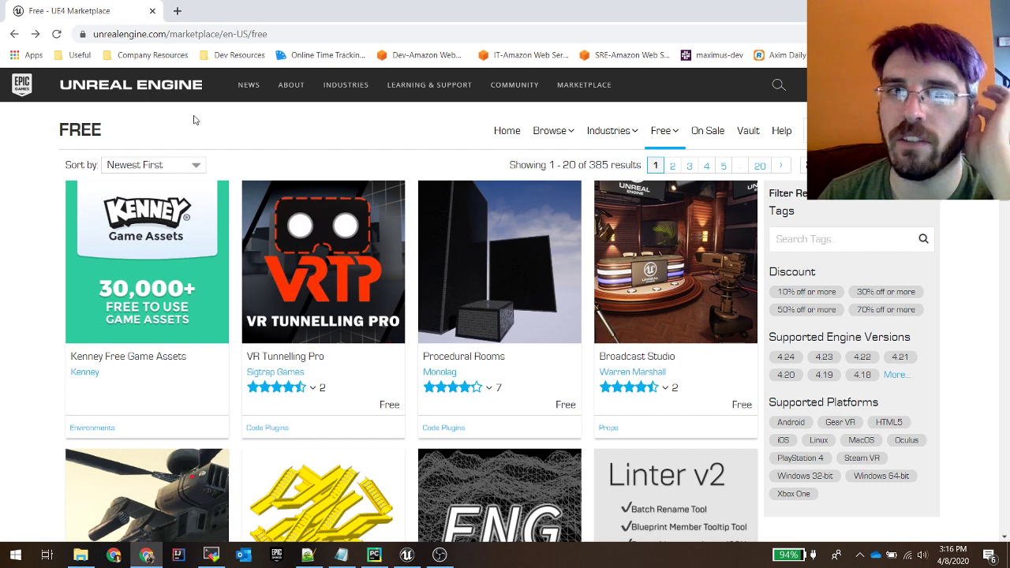
Step: Search the web for "unreal engine download", view the Unreal Engine Download result, and return to the free marketplace page
click(229, 34)
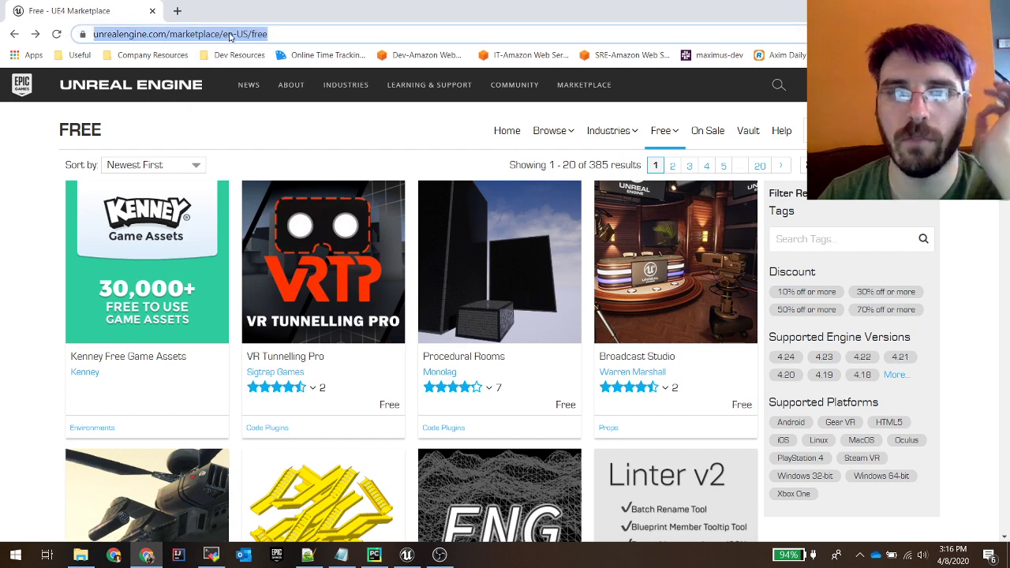
text(unreal e)
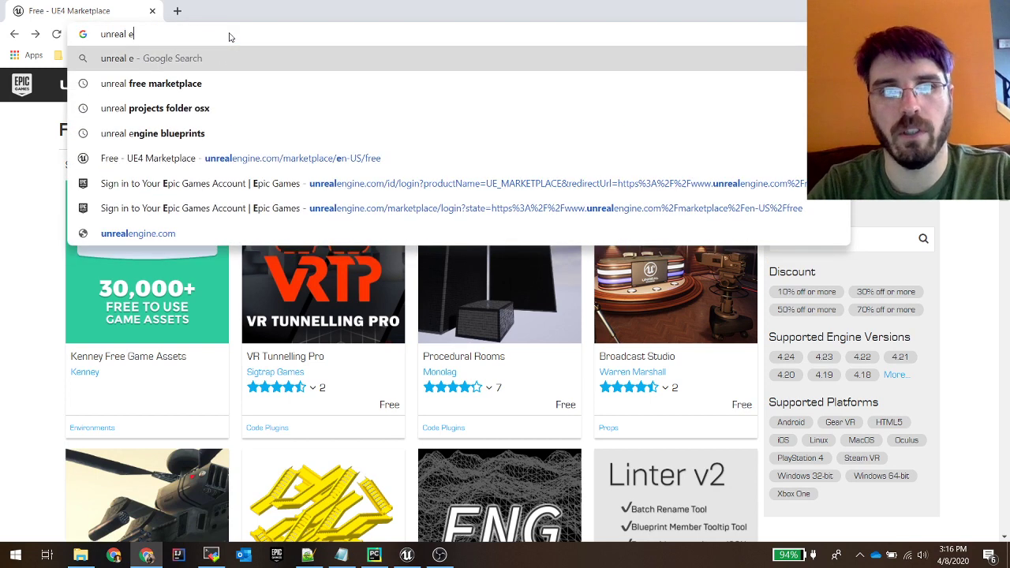
text(ngine download)
key(Return)
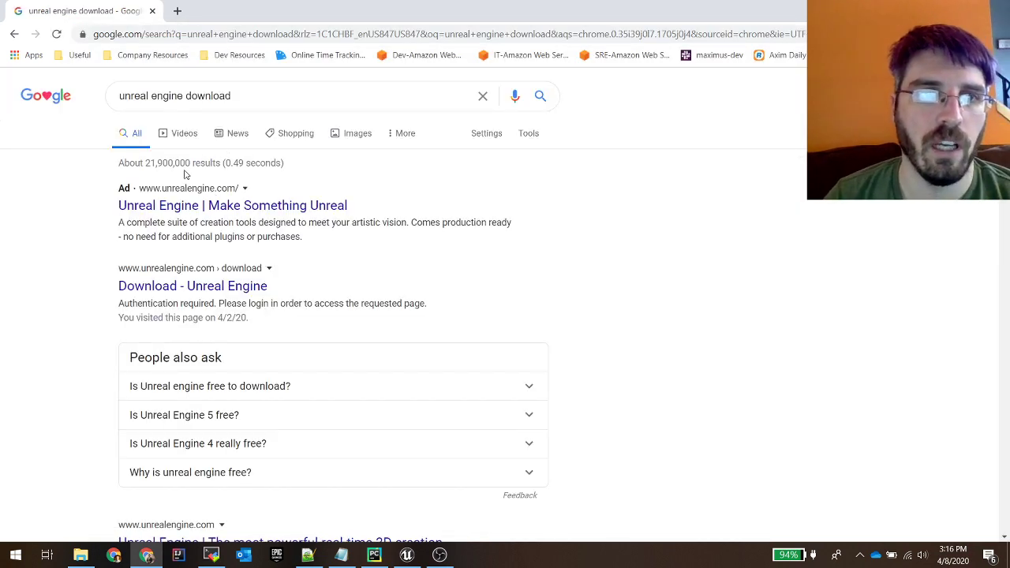
click(214, 288)
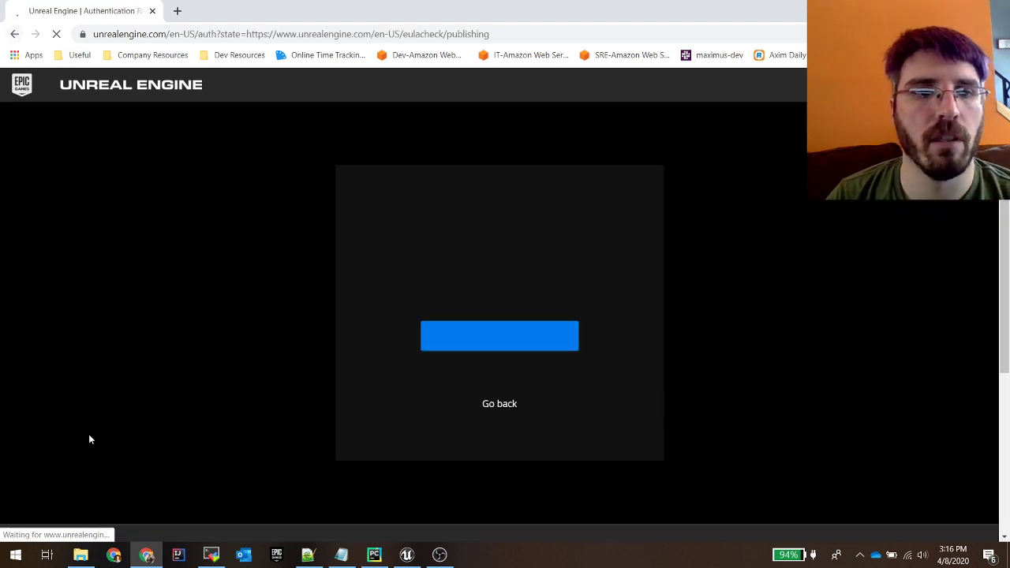
click(12, 34)
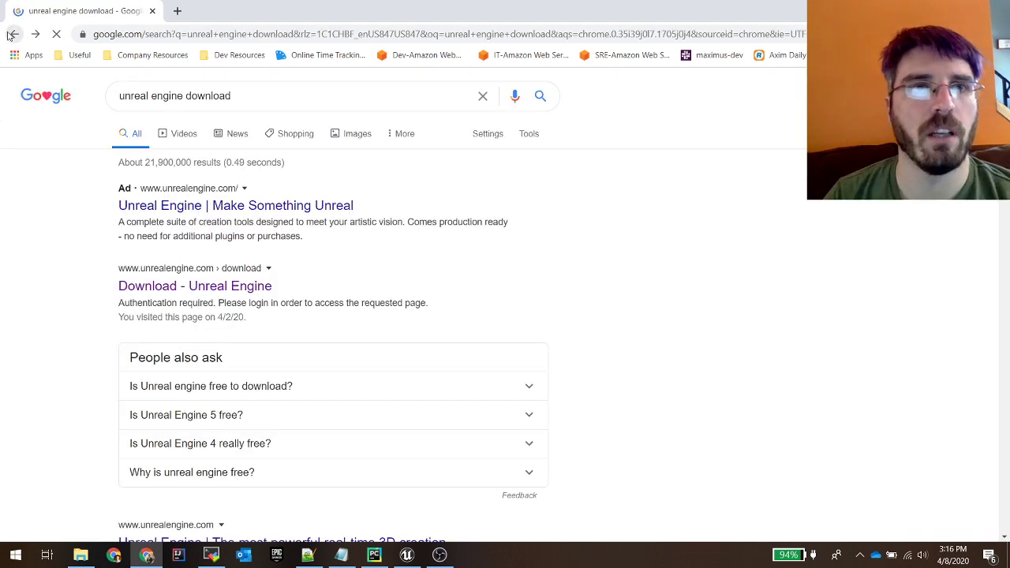
click(12, 34)
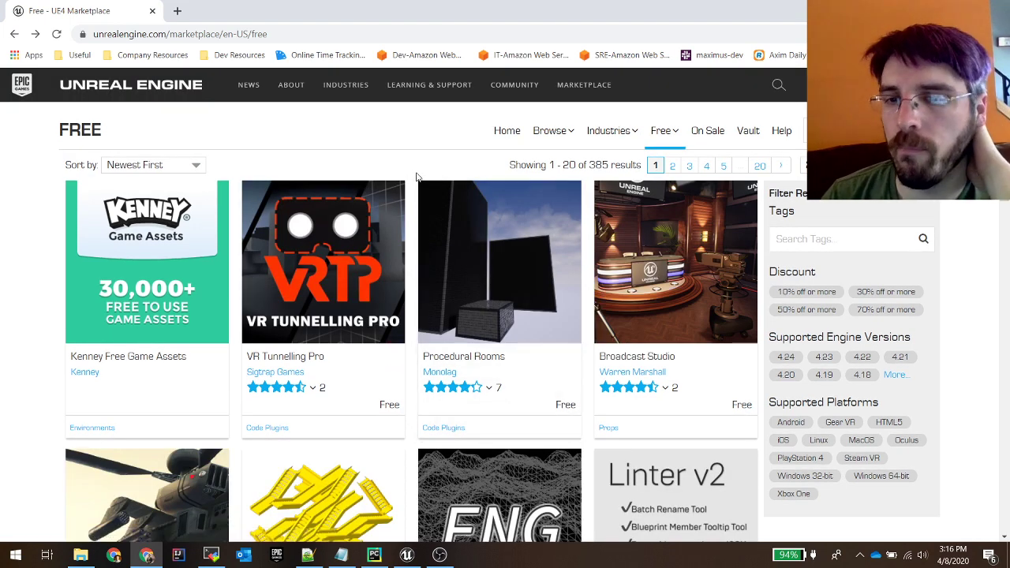
Step: Switch to the Epic Games Launcher, dismiss the Spring Sale notice, and open the Unreal Engine library
click(277, 555)
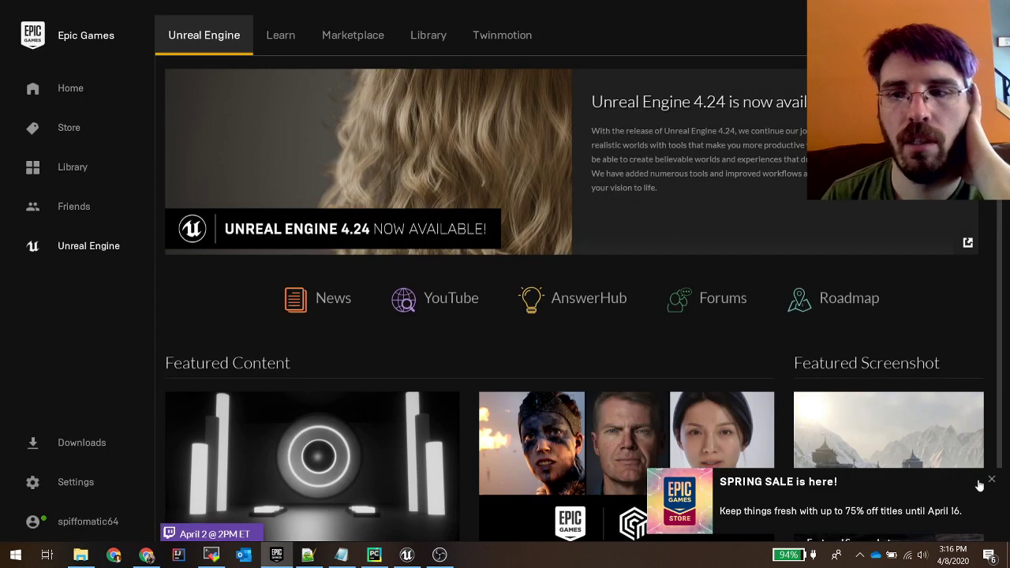
click(992, 479)
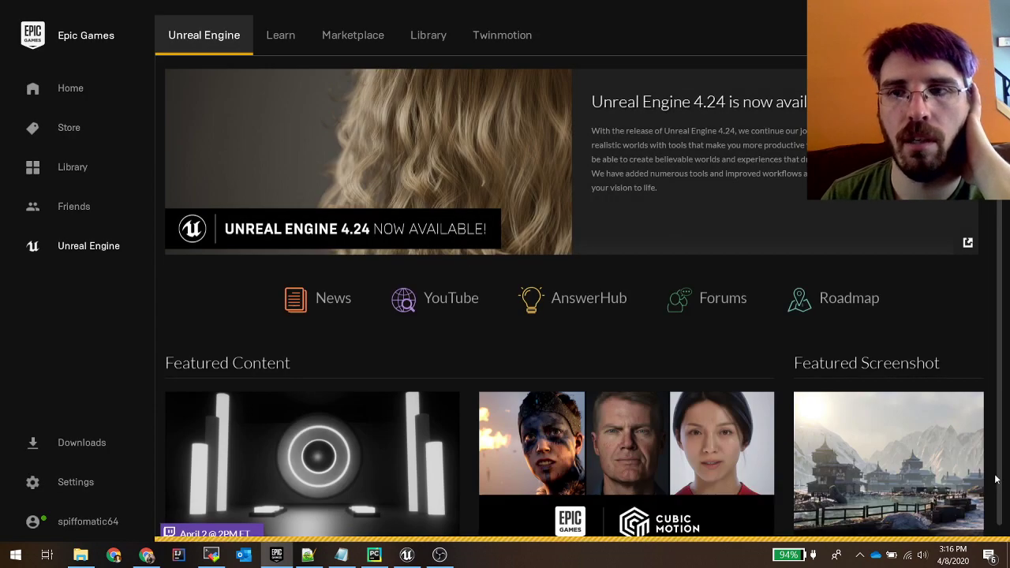
click(82, 258)
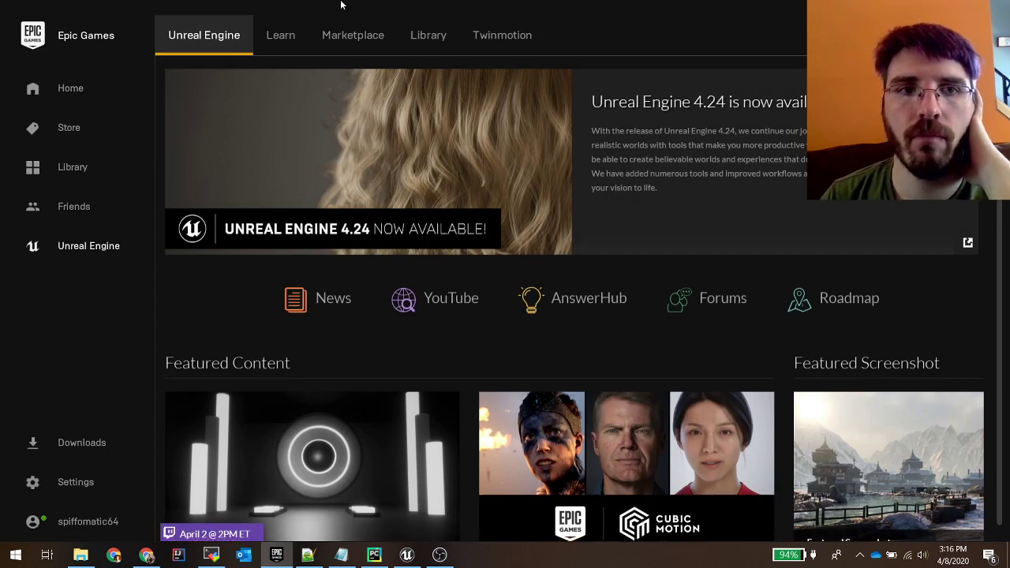
click(420, 39)
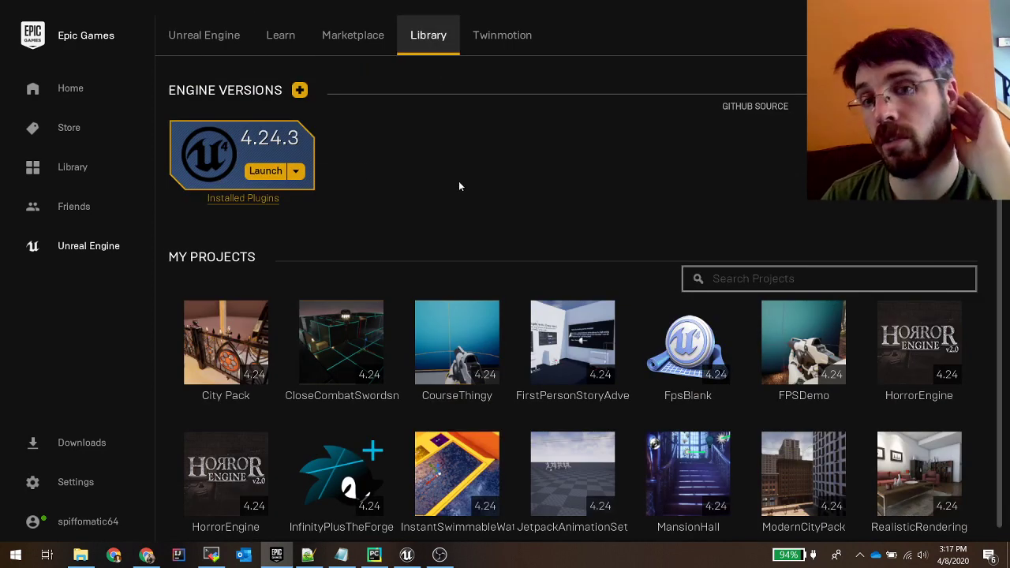
Step: Add another engine version slot beside 4.24.3 and remove it without installing anything
click(301, 92)
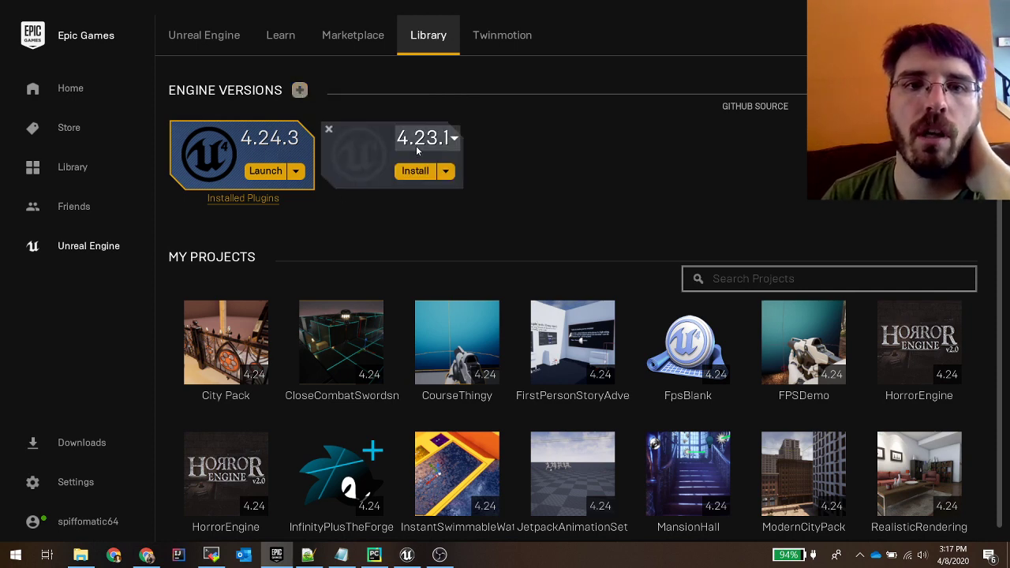
click(329, 130)
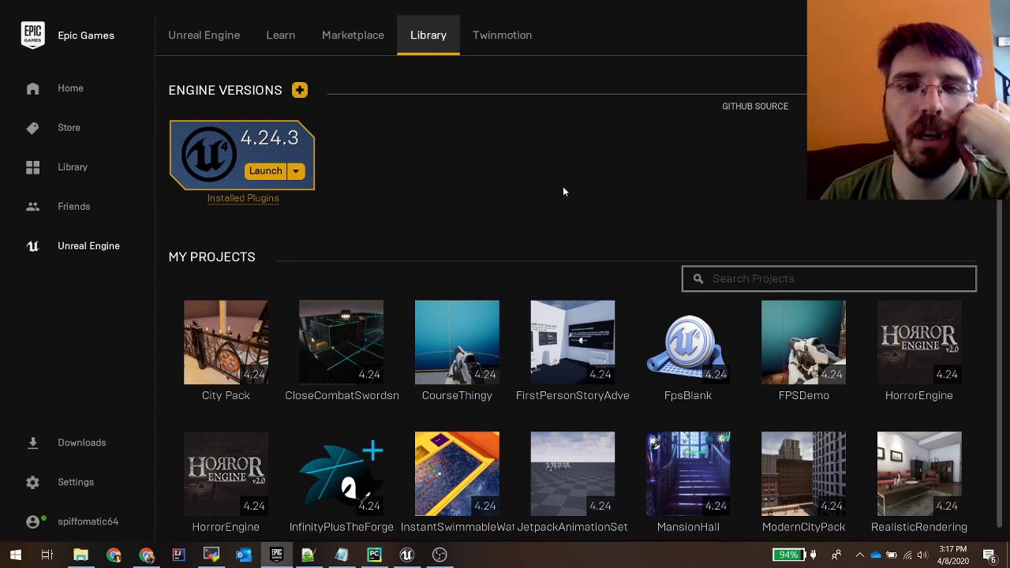
Step: Browse the assets owned in the library's Vault
scroll(693, 242, down, 8)
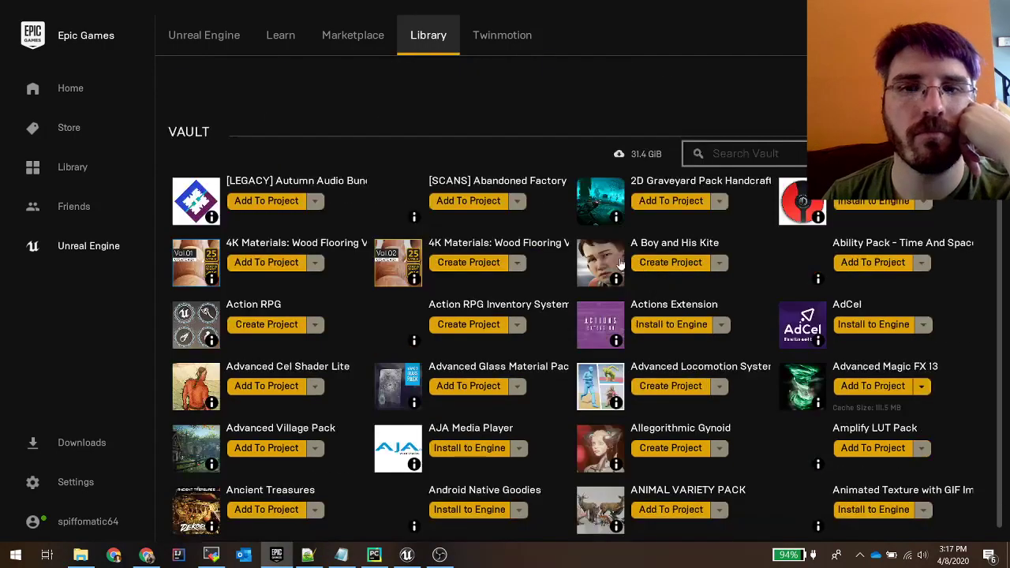
scroll(534, 362, down, 10)
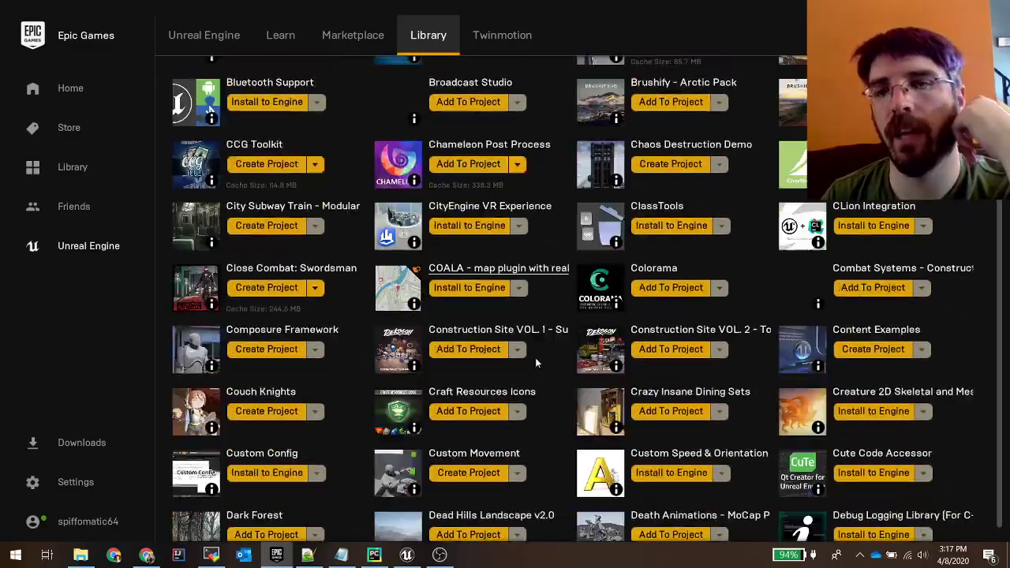
scroll(535, 358, down, 1)
drag(1000, 167, 1000, 112)
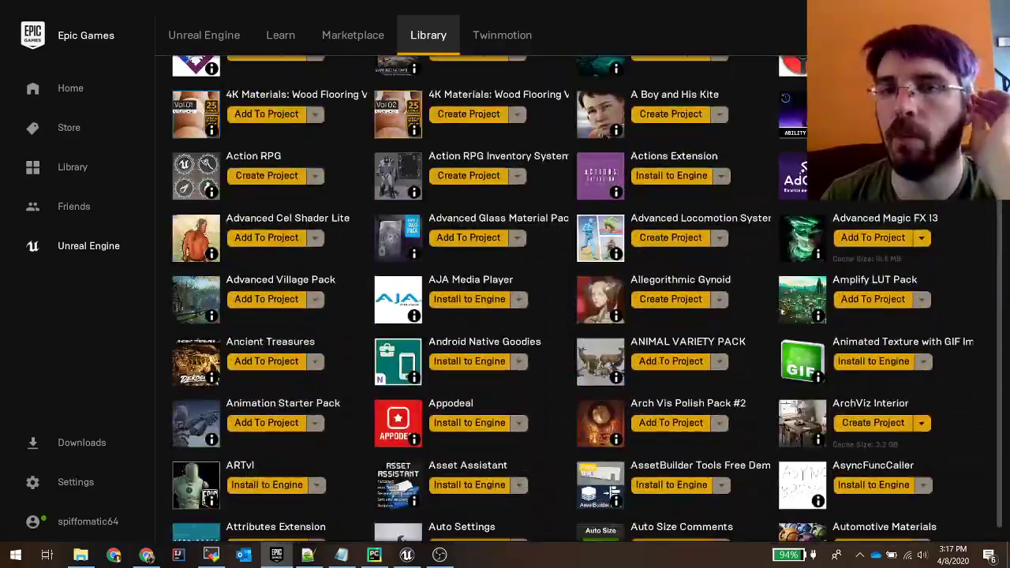
Step: Switch back to the marketplace in Chrome and search for "horror engine"
click(147, 555)
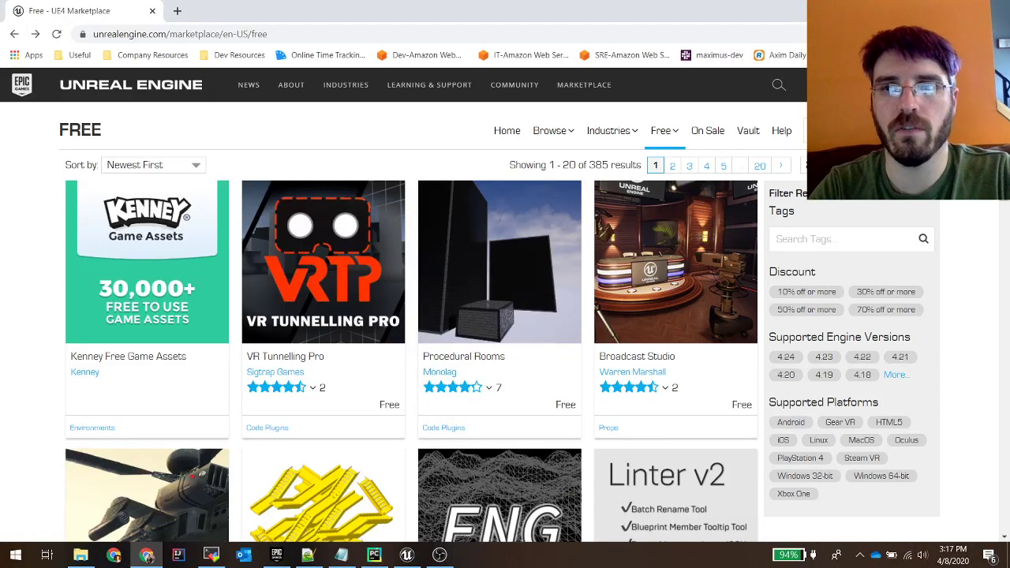
key(Return)
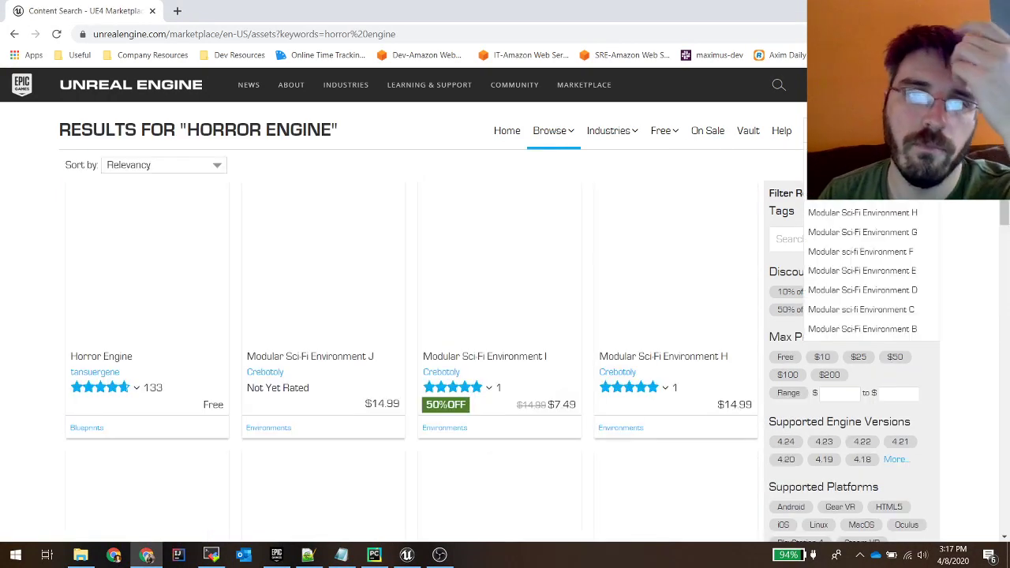
mouse_move(136, 388)
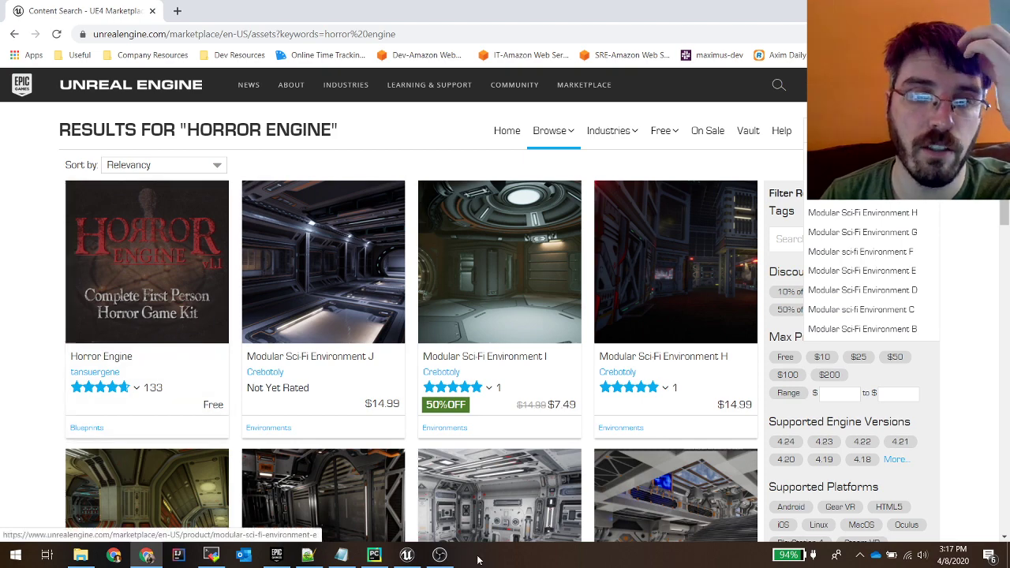
Step: Return to the Epic Games Launcher library and search the Vault for "horror"
click(276, 555)
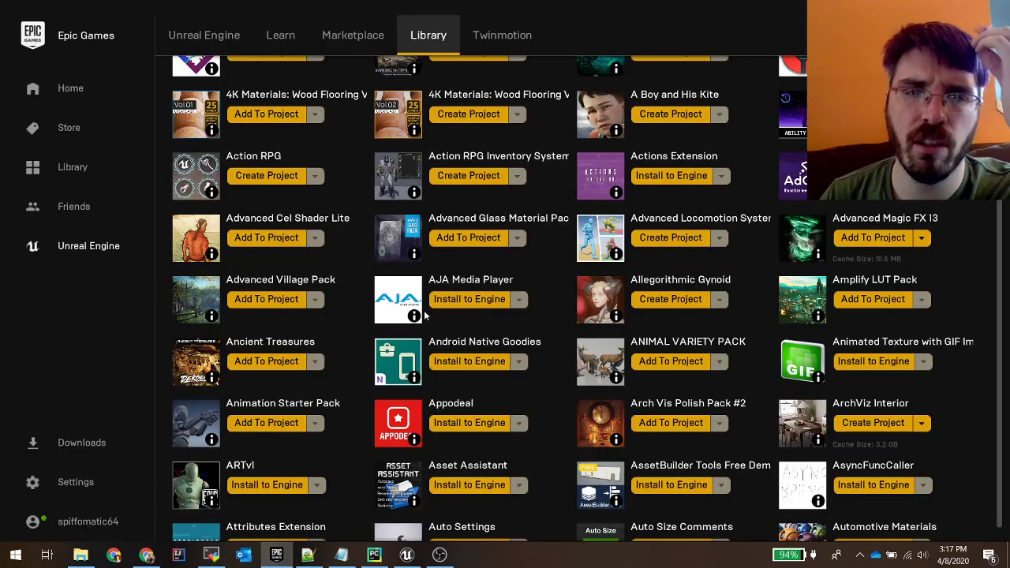
scroll(417, 249, up, 3)
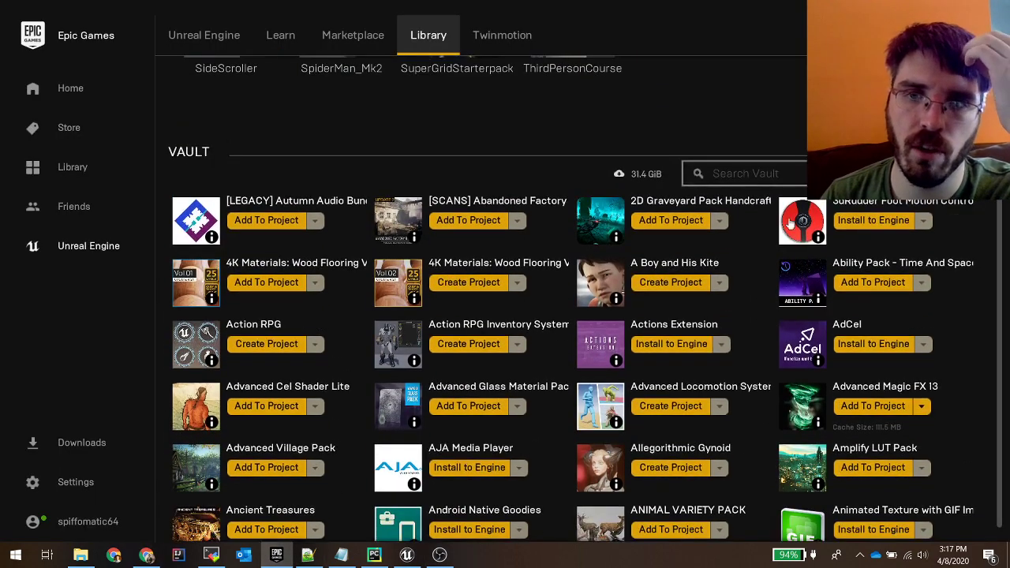
click(747, 162)
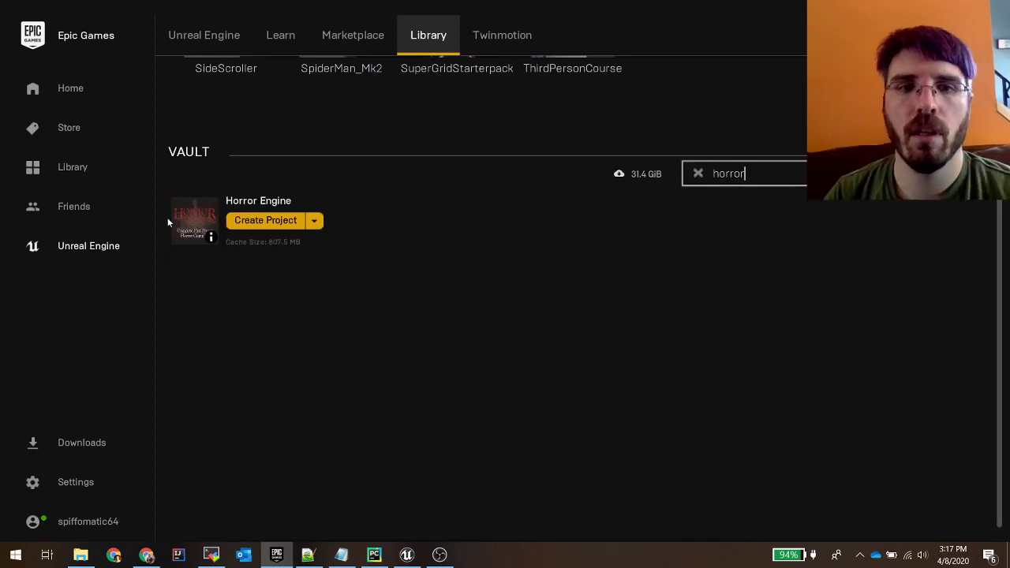
Step: Open the project creation settings for Horror Engine, review the destination folder path, and back out without creating a project
click(265, 221)
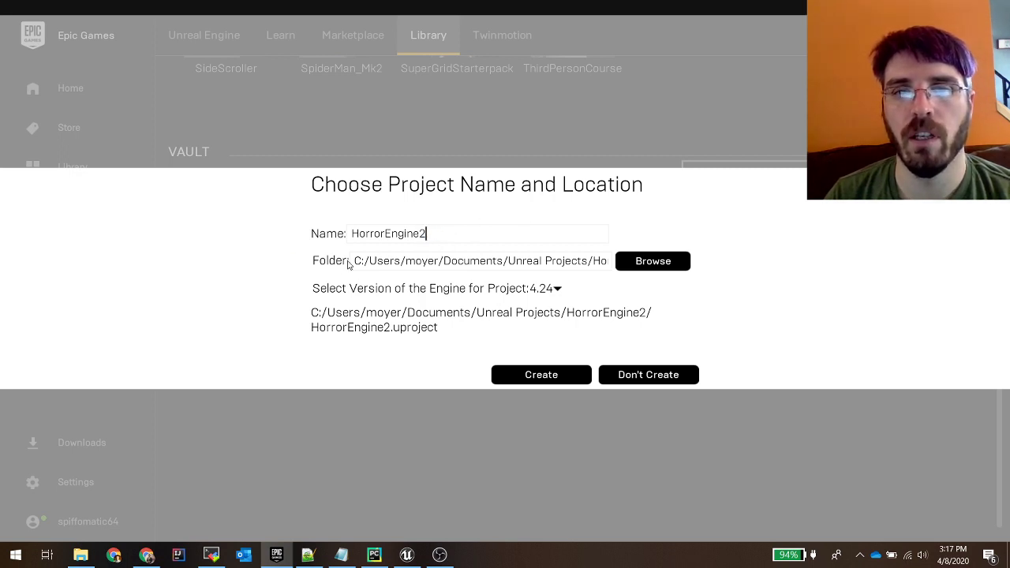
drag(355, 262, 632, 273)
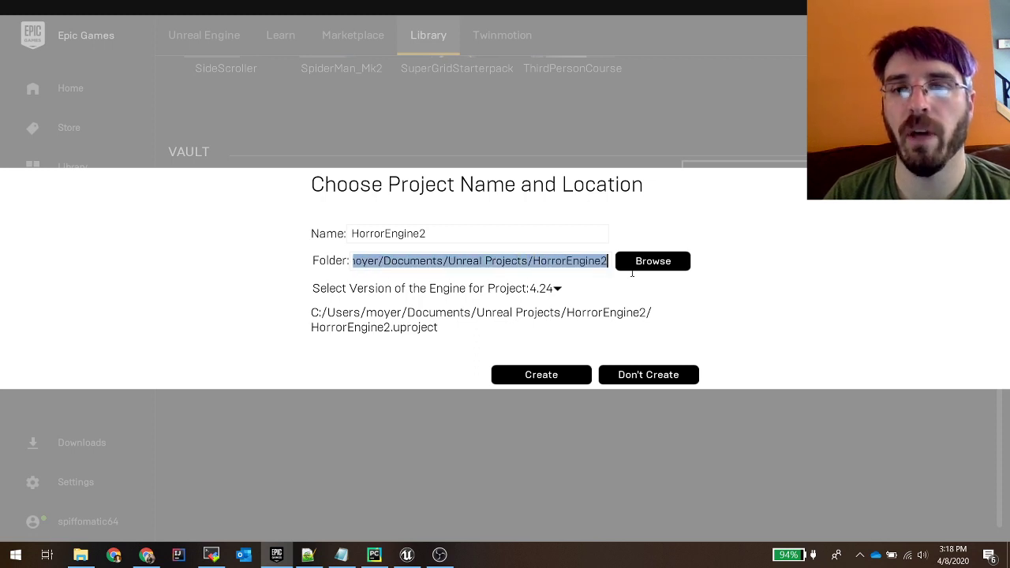
drag(519, 267, 243, 257)
drag(320, 260, 492, 292)
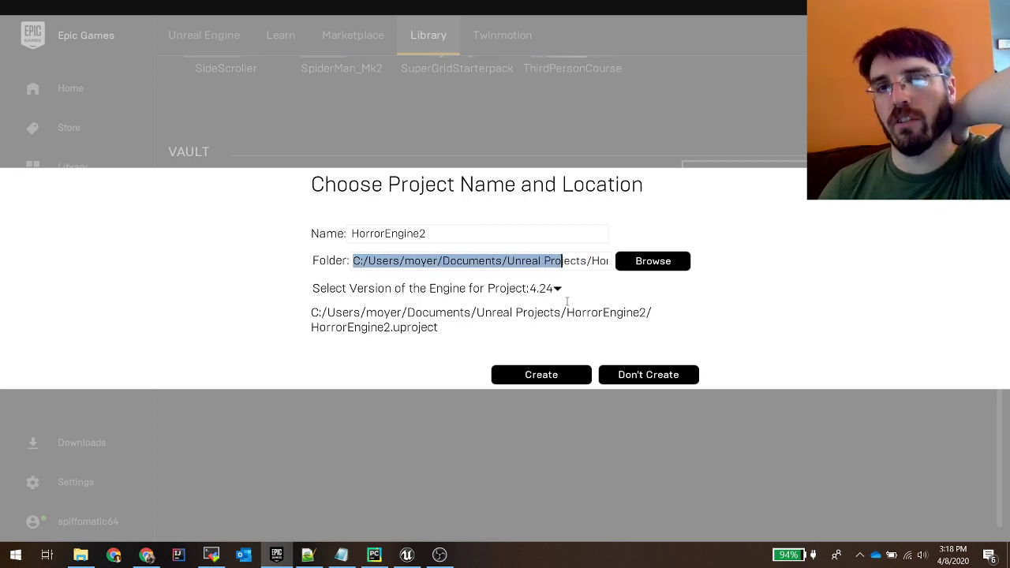
drag(591, 296, 611, 289)
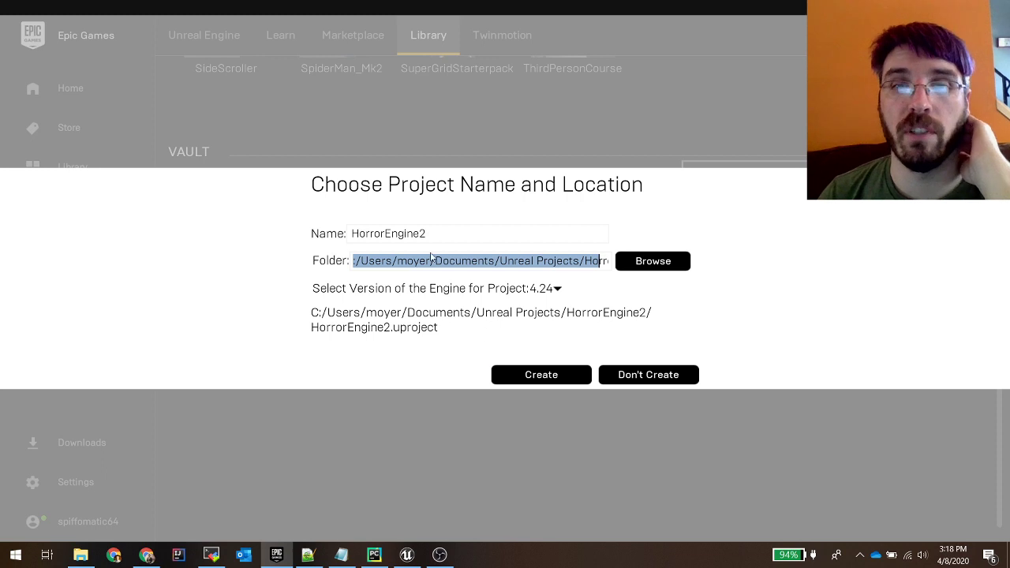
click(650, 381)
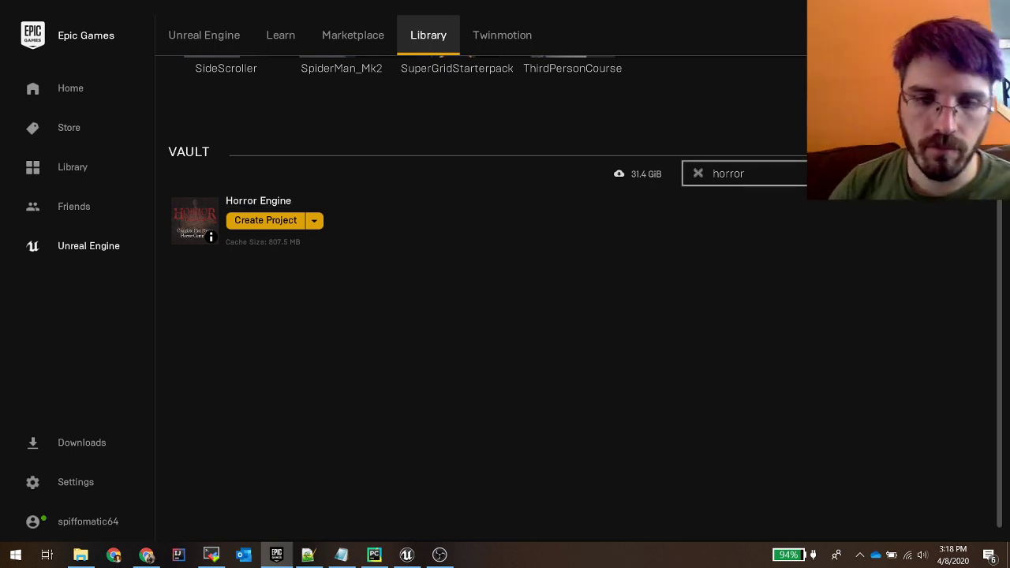
Step: Switch to Unreal Editor and fly through the NewMap room, turning the camera and moving it backward, up and down
click(407, 554)
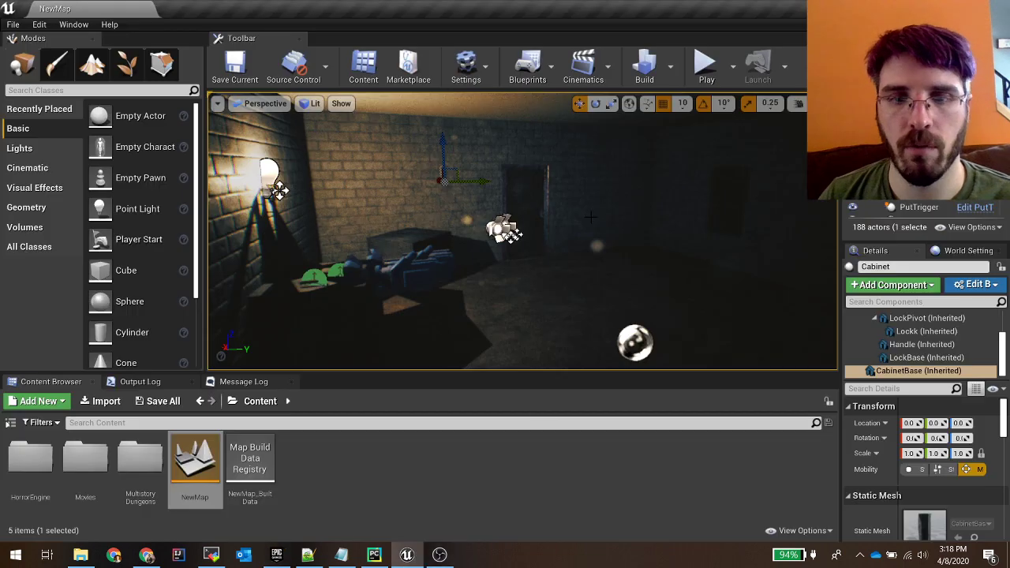
right_drag(489, 236, 534, 258)
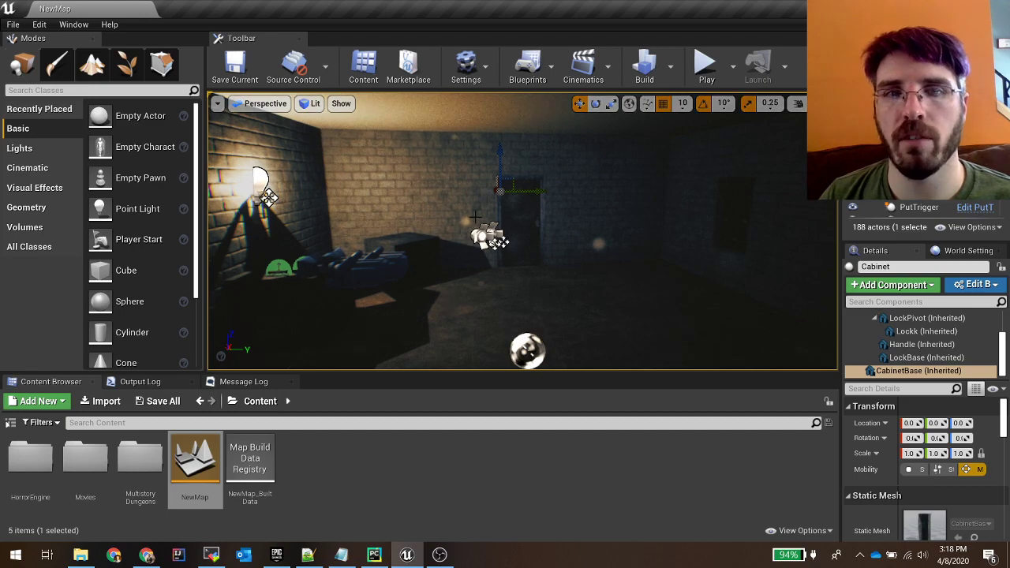
right_drag(478, 206, 508, 306)
right_drag(523, 230, 538, 266)
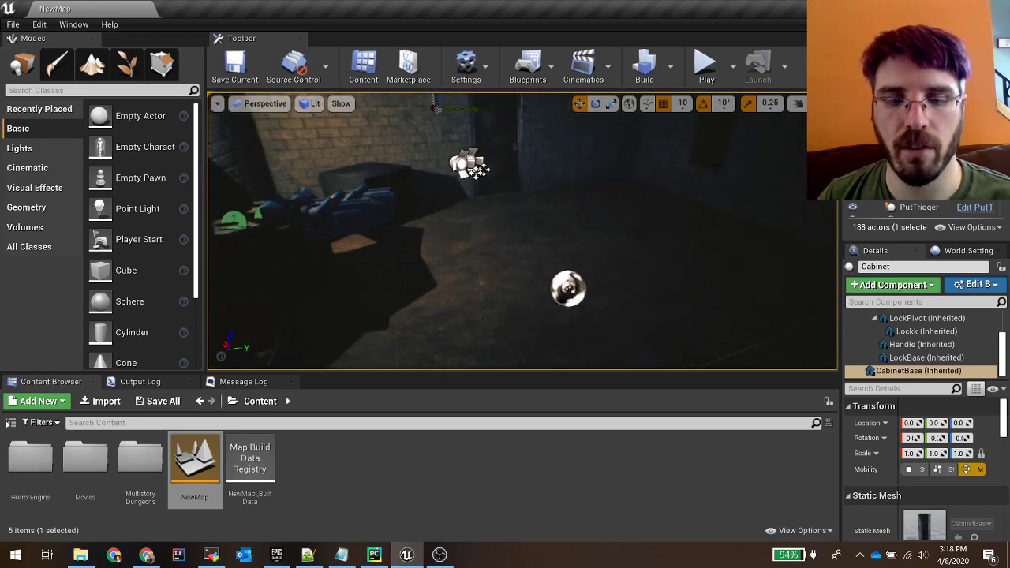
right_drag(523, 230, 516, 201)
key(s)
key(q)
key(e)
key(q)
key(e)
key(q)
key(e)
key(q)
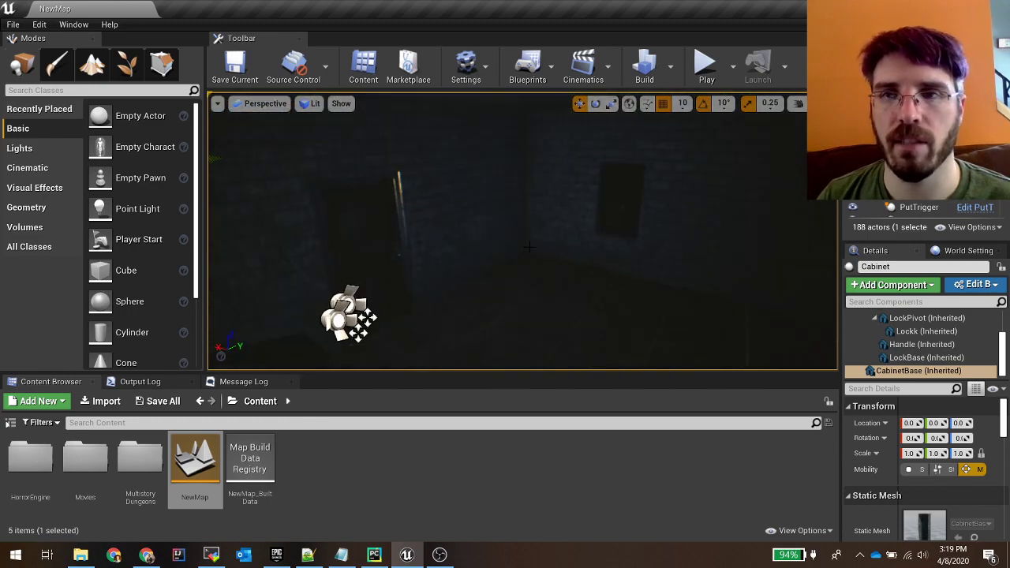
Step: Play NewMap in the viewport, walk around the starting room and end the play session
click(705, 67)
click(592, 255)
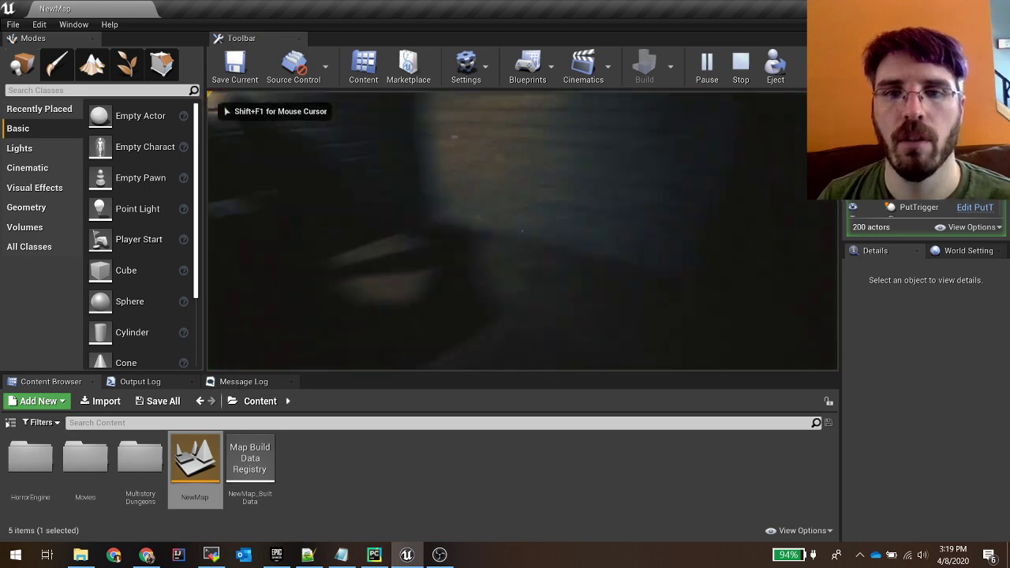
key(w)
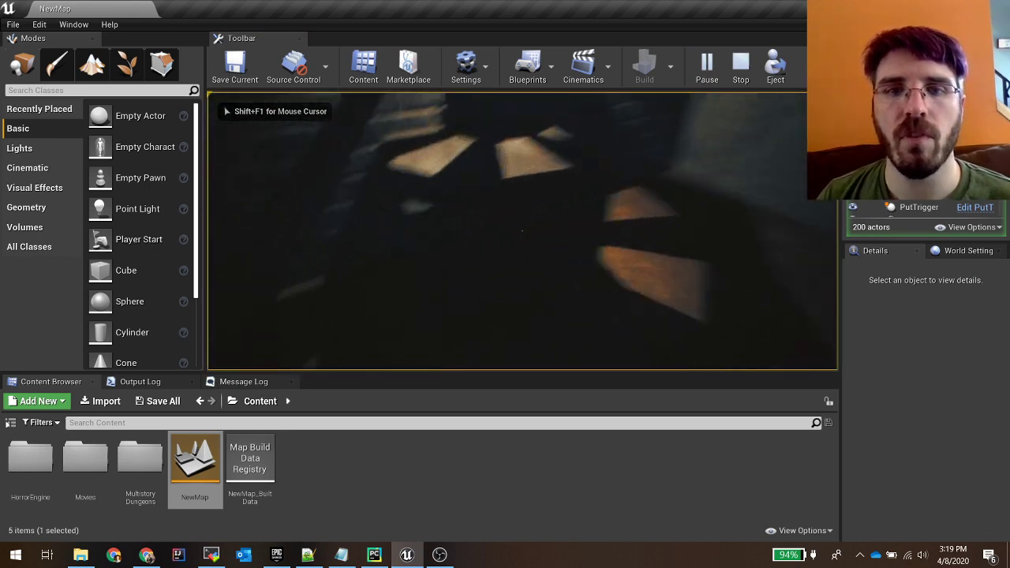
key(w)
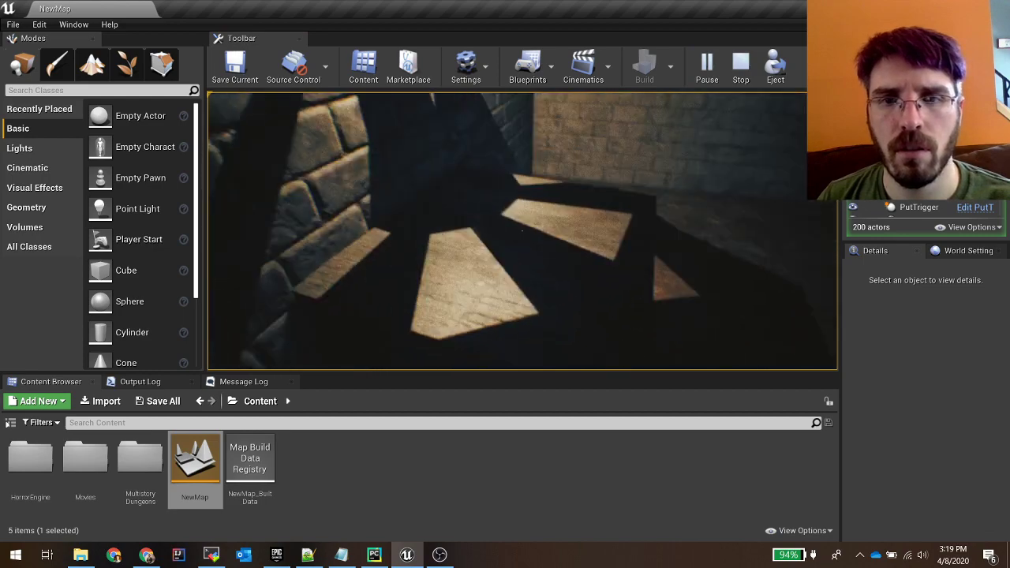
key(Escape)
Step: Fly out above the level, look down into the starting room and select the Player Start actor
right_drag(813, 278, 770, 201)
key(s)
key(s)
key(w)
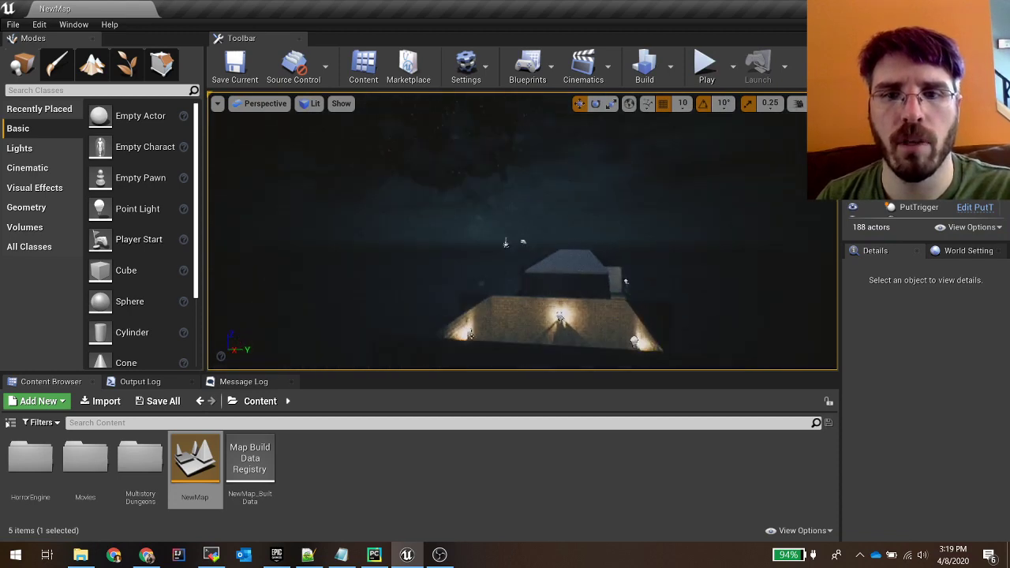
mouse_move(766, 305)
right_down()
mouse_move(758, 298)
mouse_move(777, 311)
right_up()
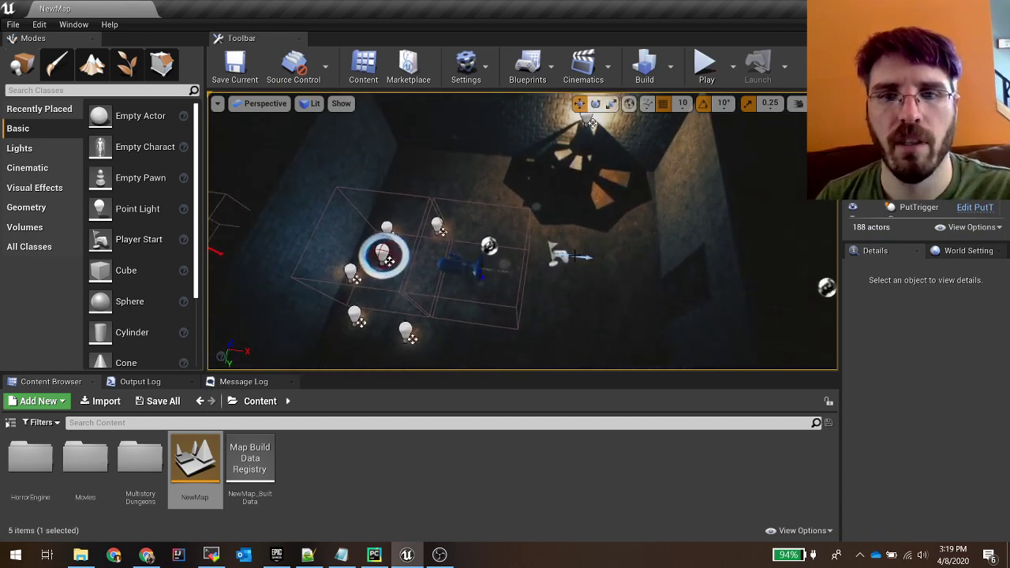
click(563, 257)
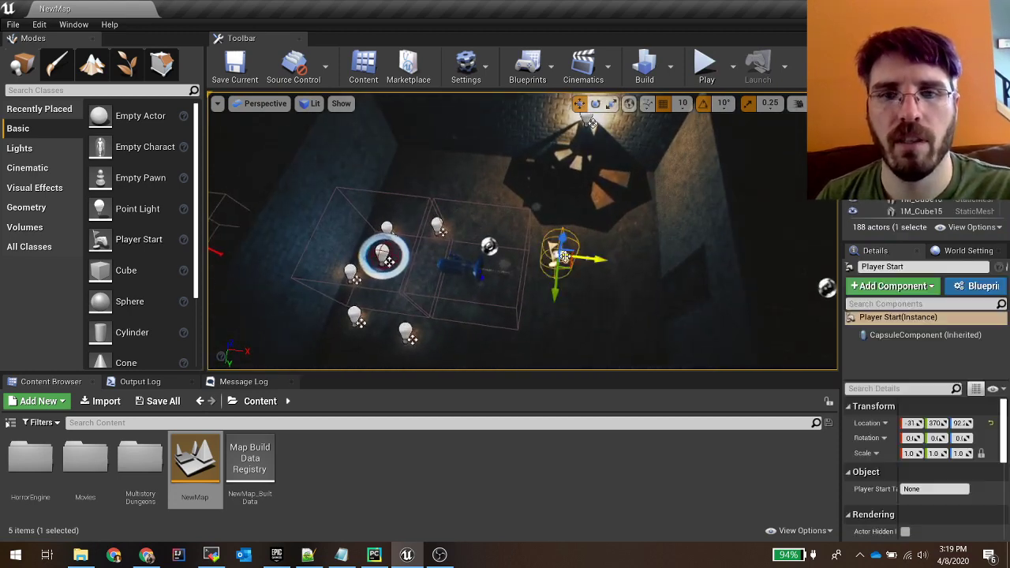
Step: Try moving the Player Start along its X axis with the camera following, and bring it back to the starting room
right_drag(586, 255, 621, 273)
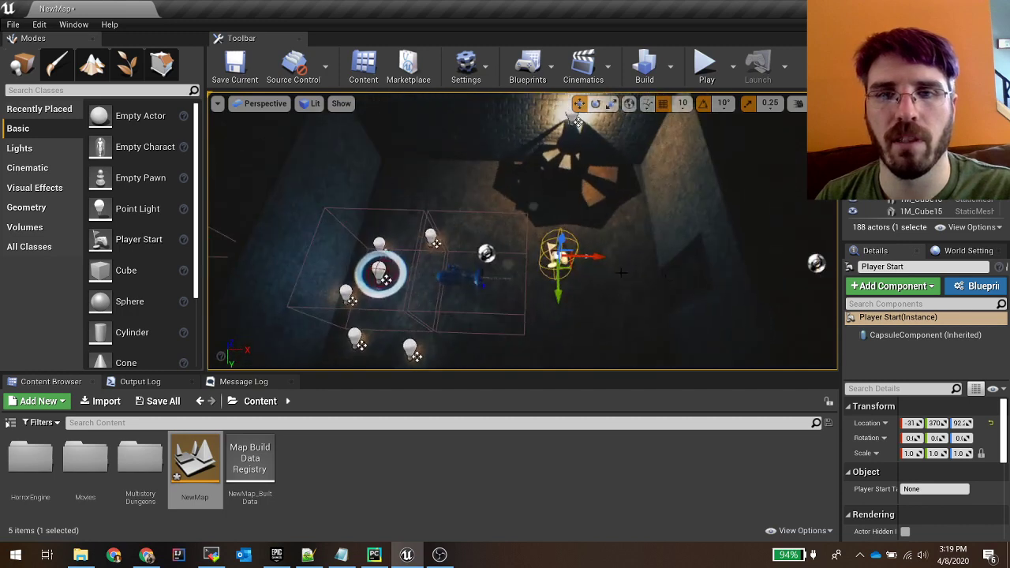
shift+drag(600, 257, 773, 257)
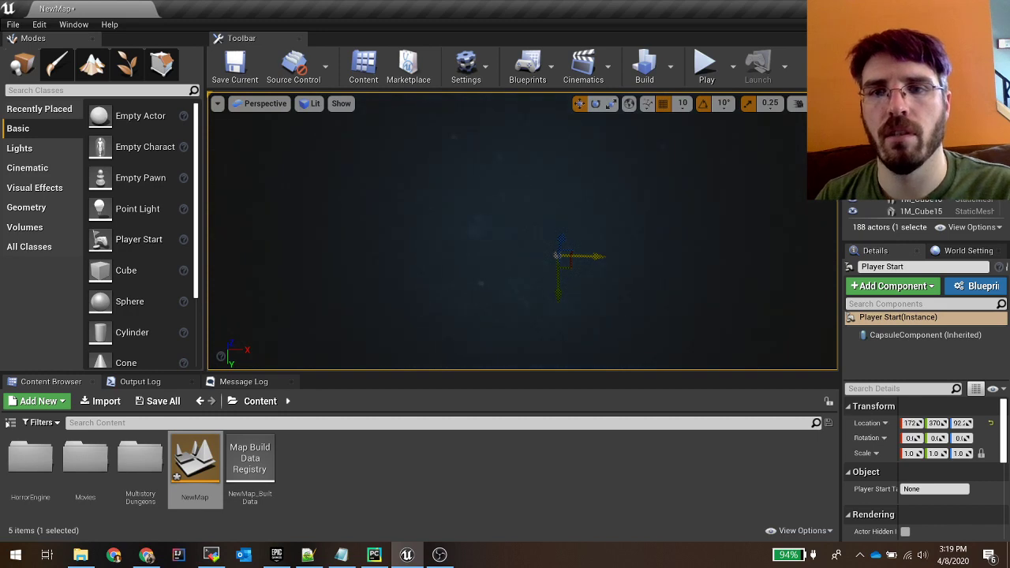
shift+drag(820, 142, 669, 123)
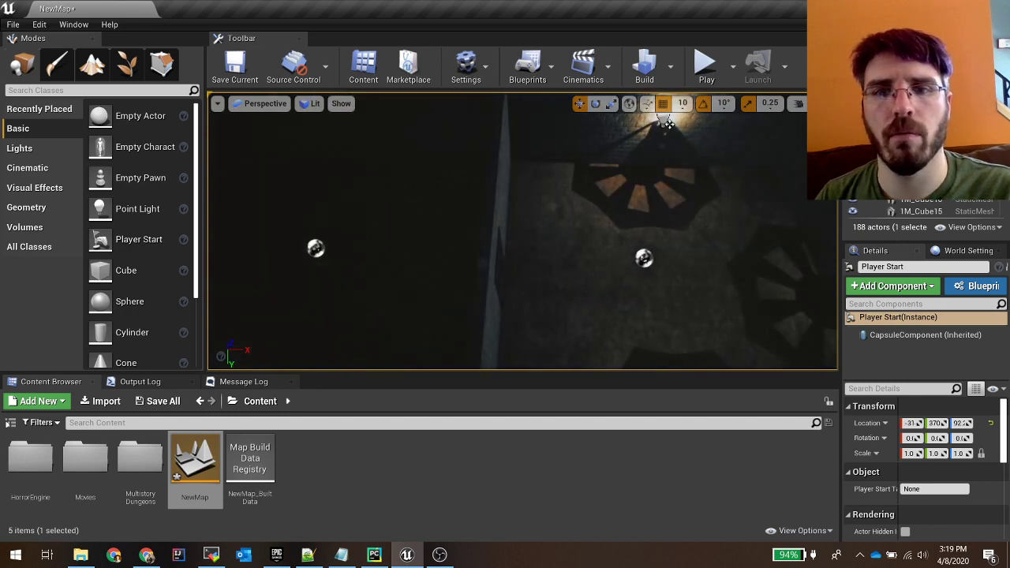
Step: Move the Player Start along the X axis into another room of the level, with the camera following it
right_drag(407, 350, 403, 272)
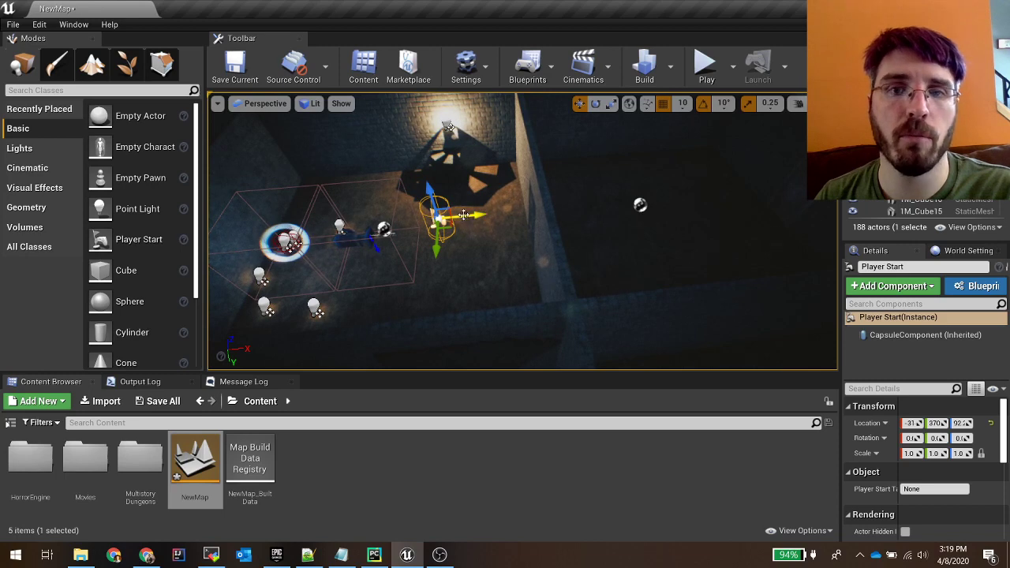
mouse_move(463, 214)
shift+mouse_down()
mouse_move(576, 215)
mouse_move(449, 215)
shift+mouse_up()
right_drag(474, 214, 422, 201)
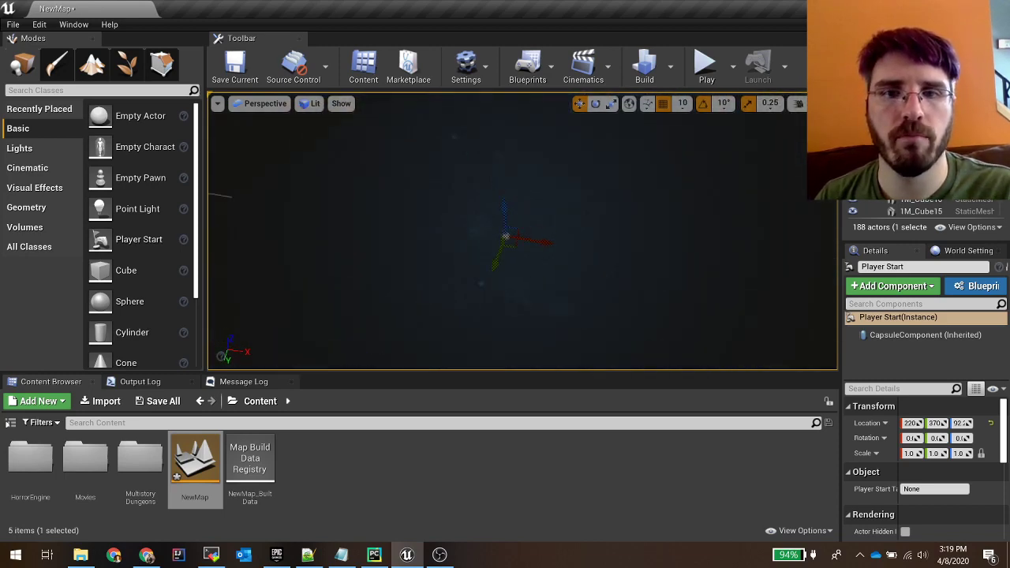
right_drag(552, 228, 629, 162)
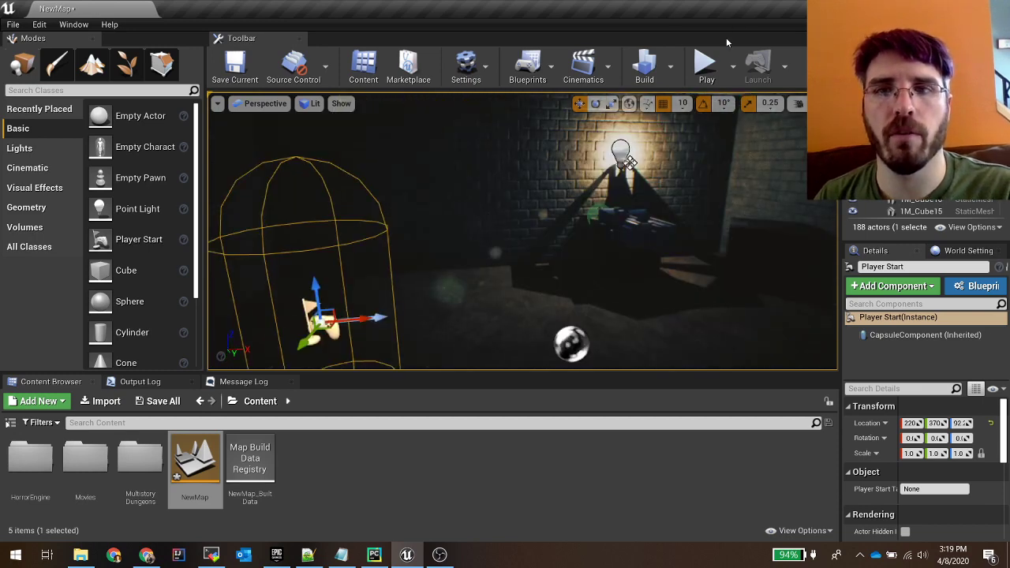
Step: Play the level from the moved Player Start, walk to the lamp-lit area by the wall and pick up the key
click(707, 67)
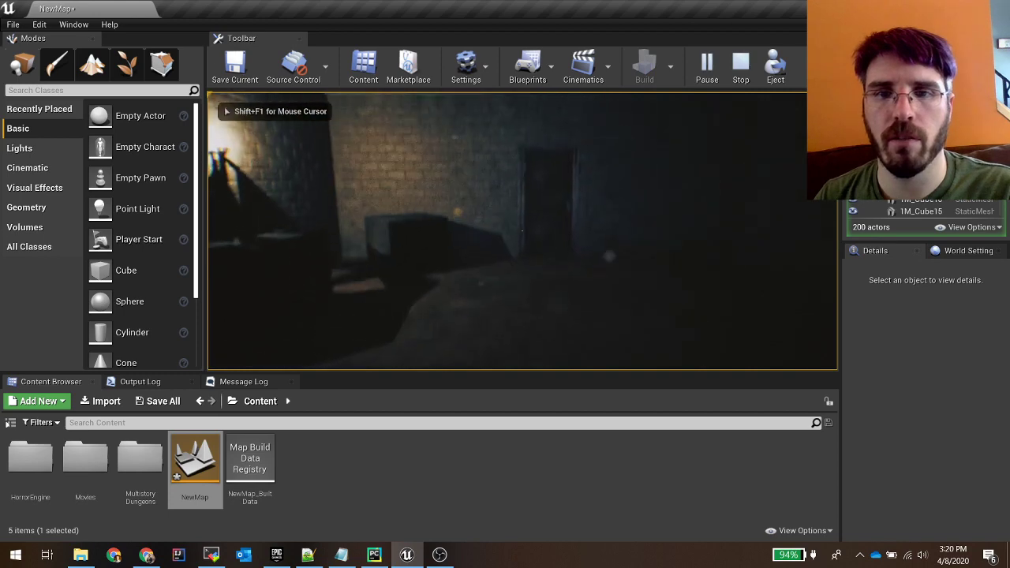
key(w)
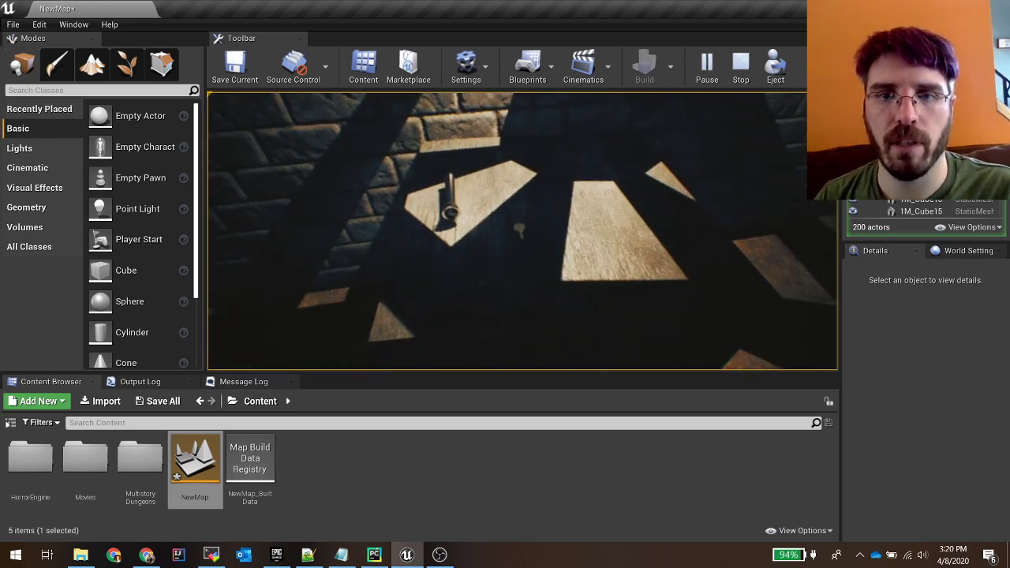
key(e)
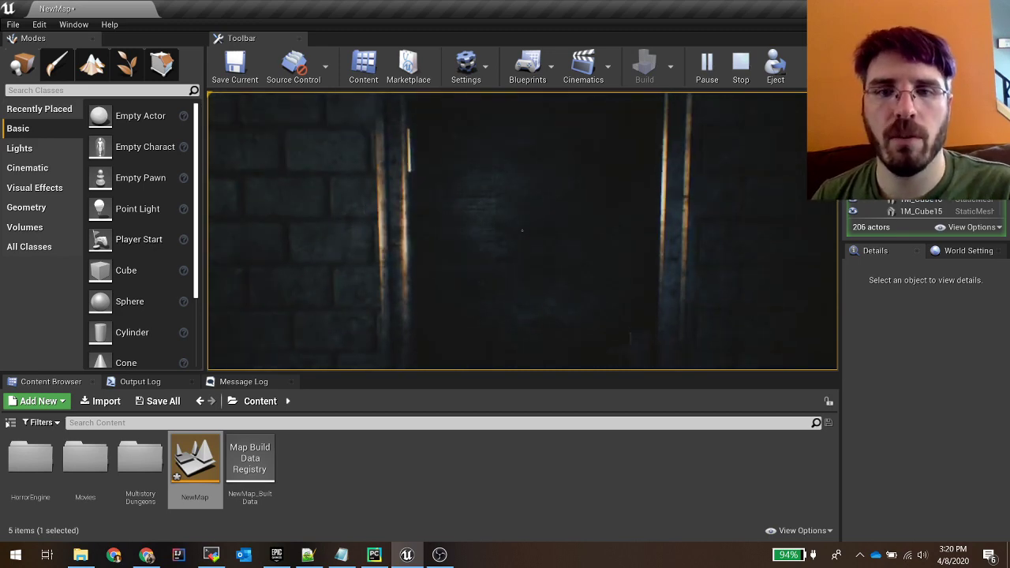
Step: Use the key from the inventory to unlock Door1 and walk through into the room with two wall lamps
key(Tab)
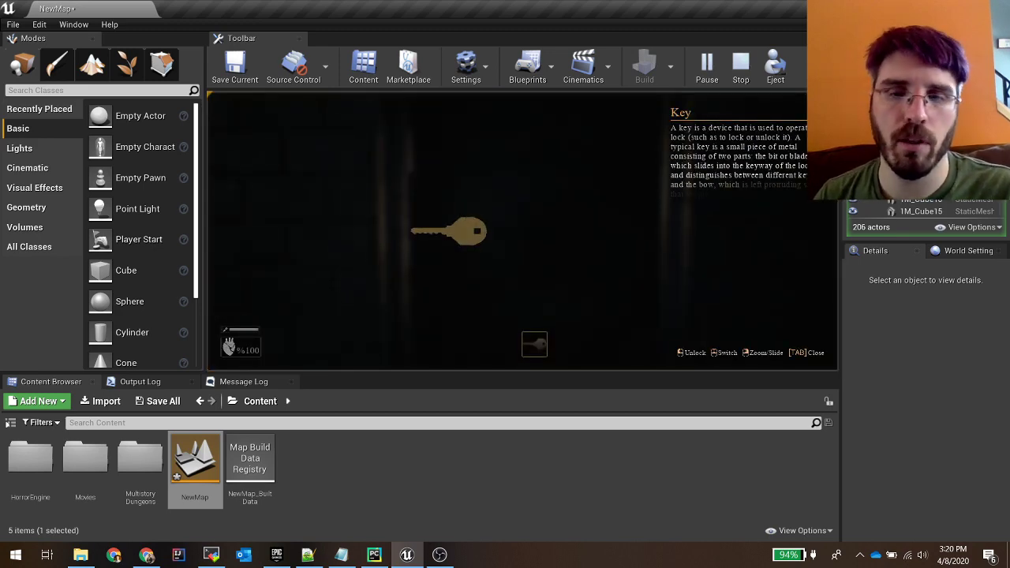
click(521, 230)
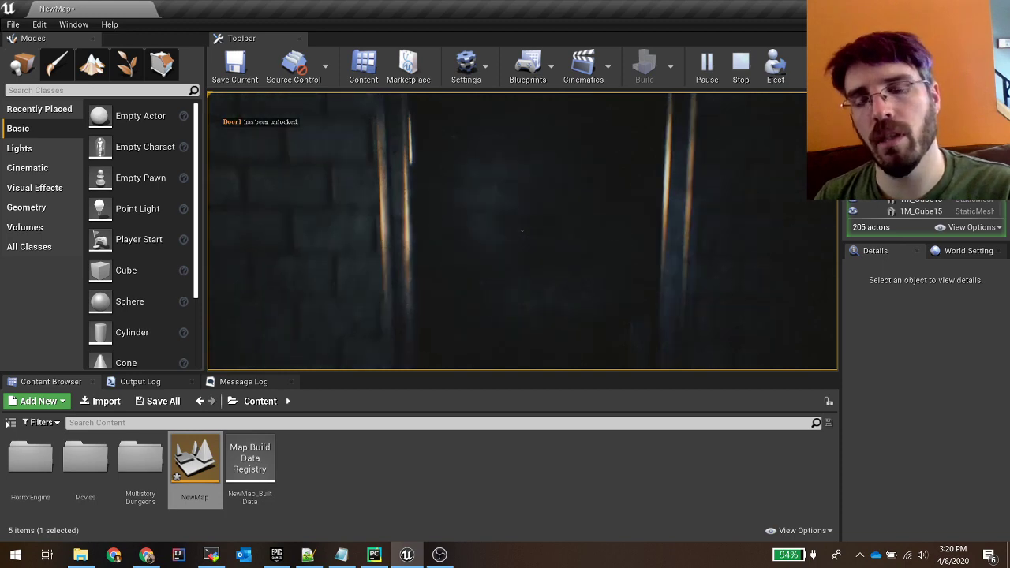
key(w)
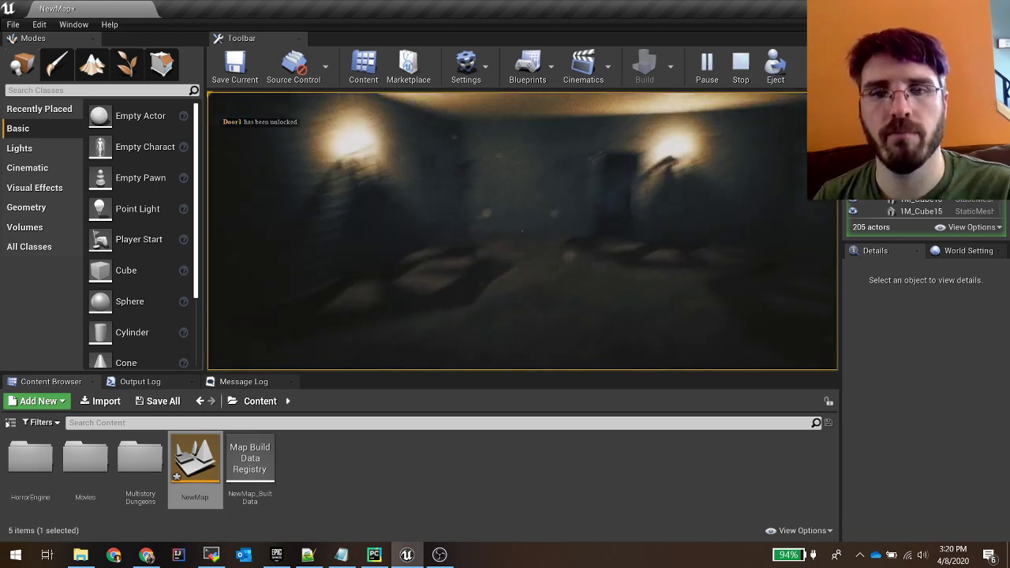
key(w)
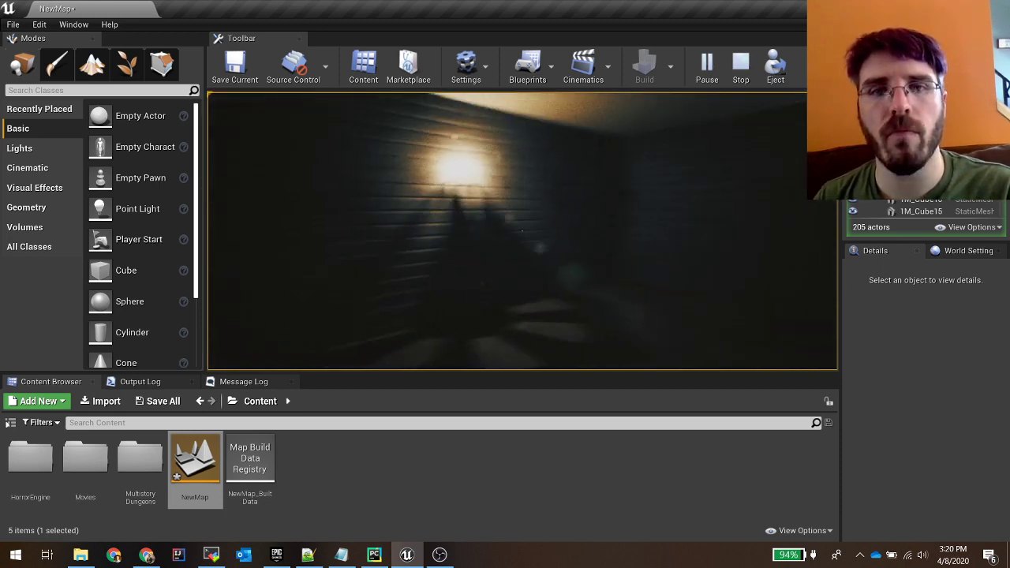
Step: Explore the lamp-lit room and go through the doorway beside the wall light into the next dark room
key(w)
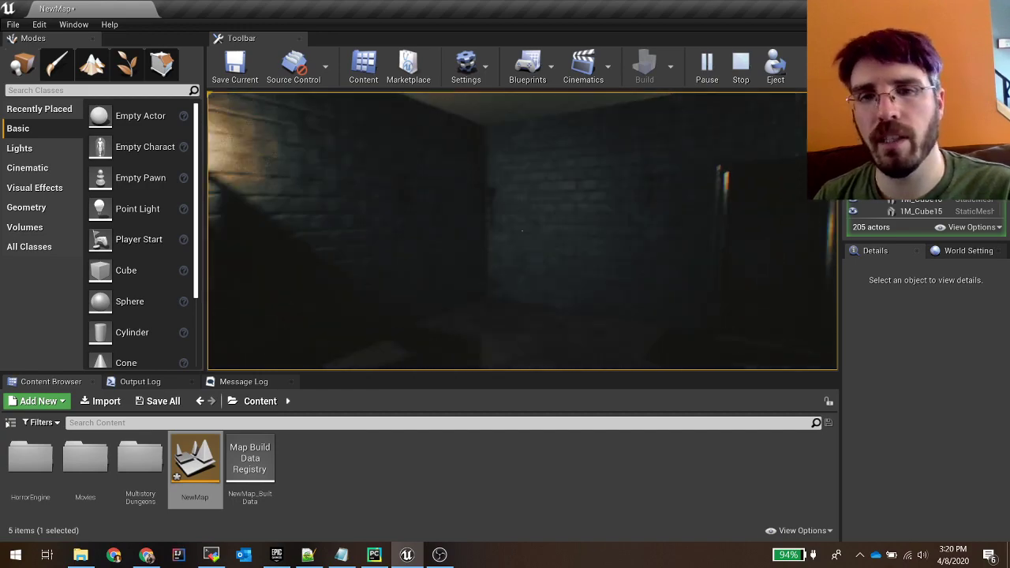
key(w)
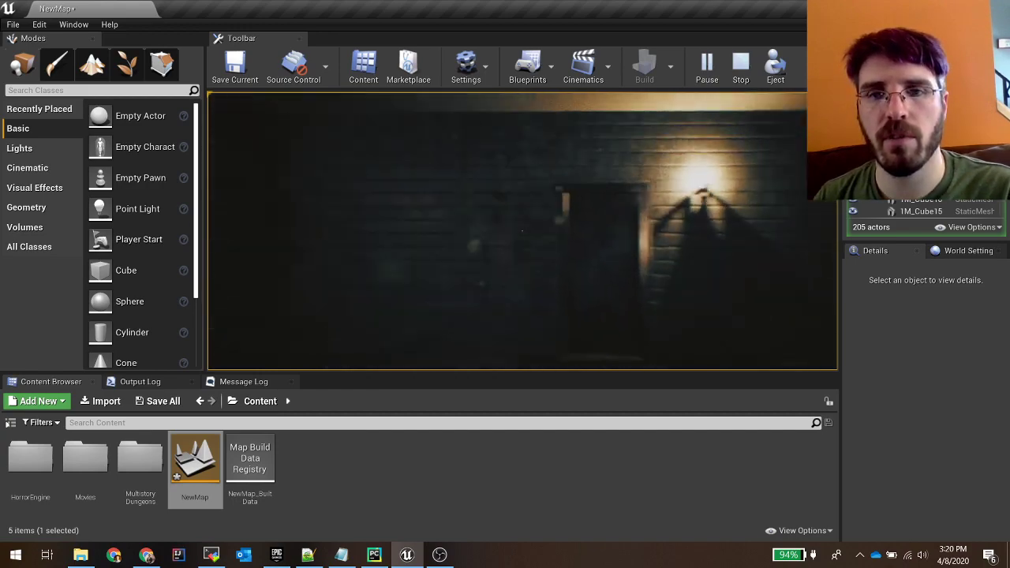
key(w)
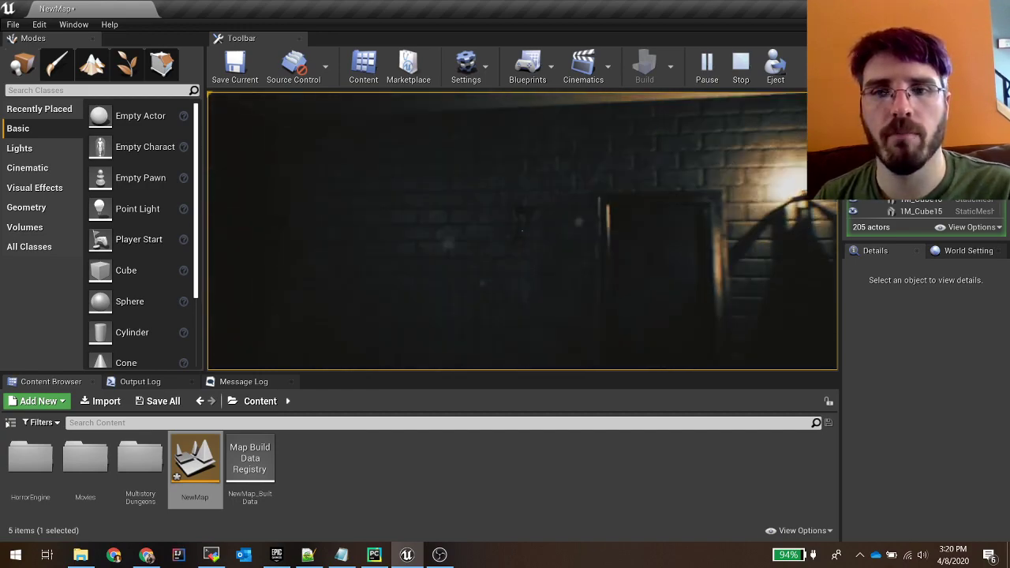
key(w)
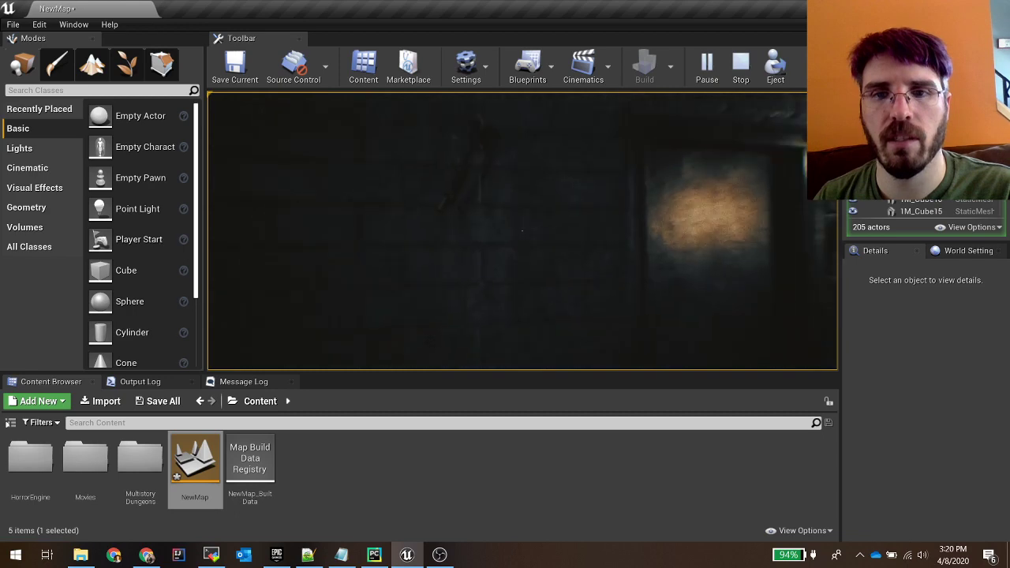
key(w)
key(e)
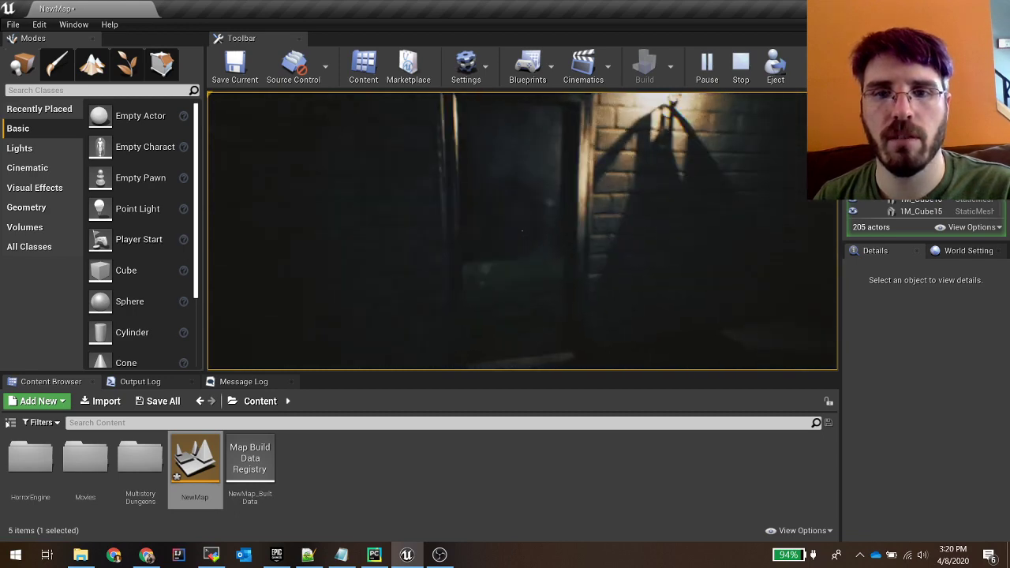
key(w)
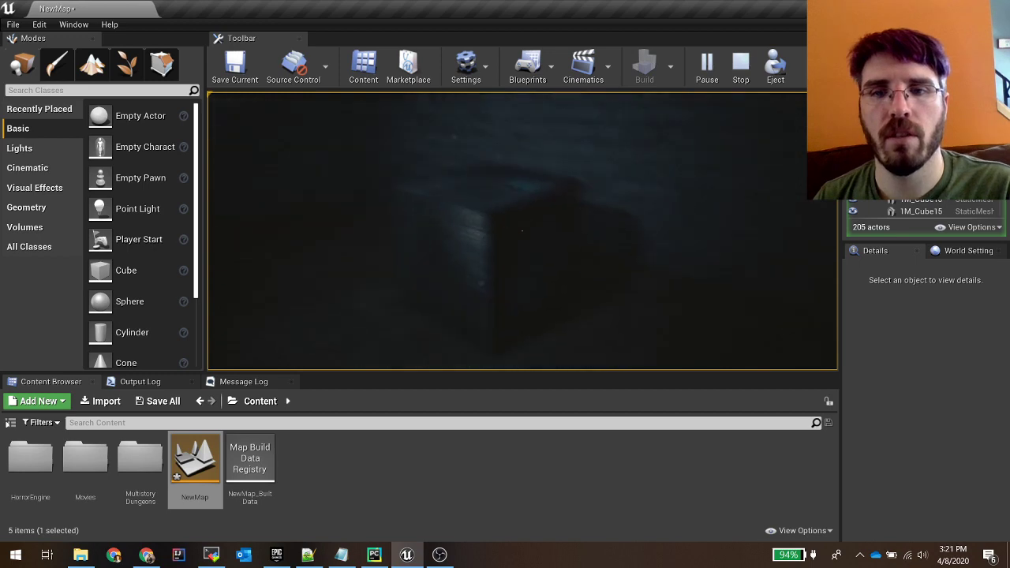
Step: Collect the glowstick and the red and blue keycards from the boxes in the dark room
key(w)
key(e)
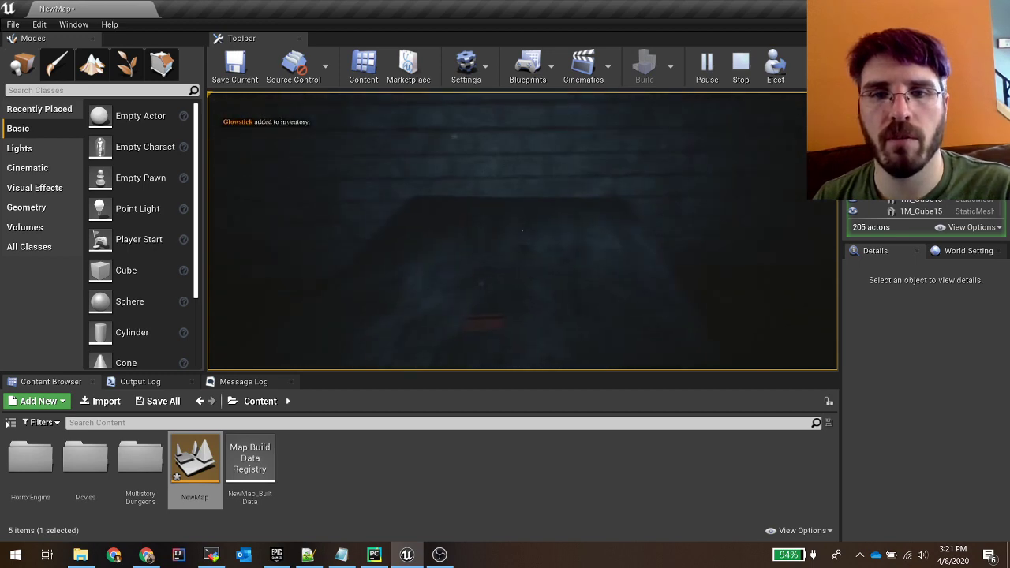
key(e)
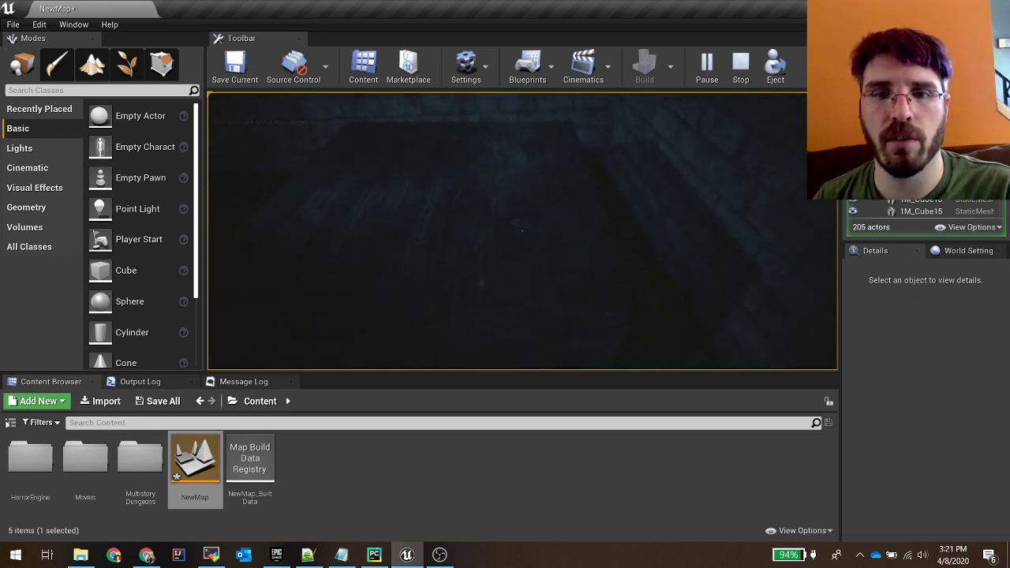
Step: Try the blue keycard on the wall card reader, and use the other keycard from the inventory instead
key(Tab)
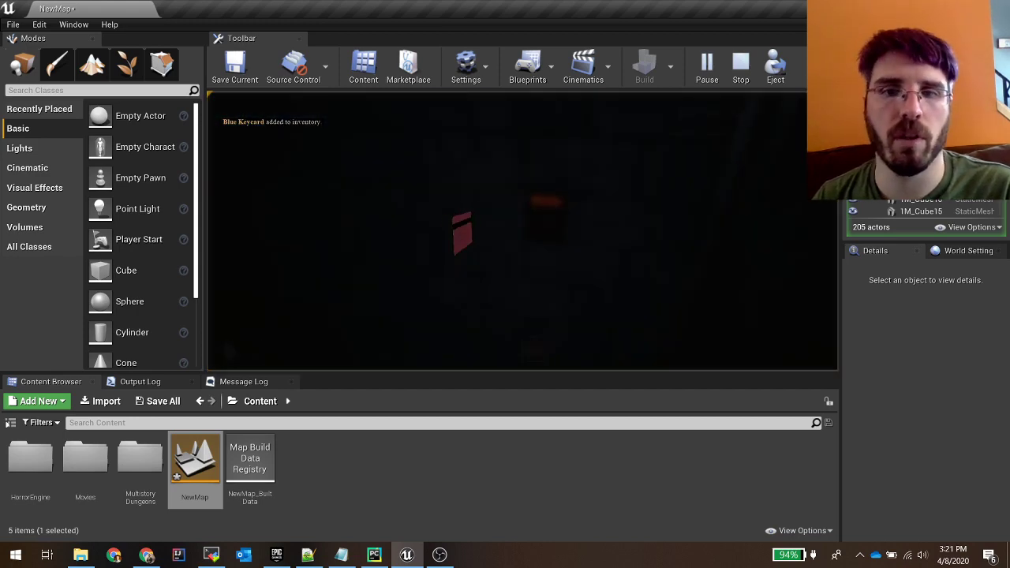
key(Right)
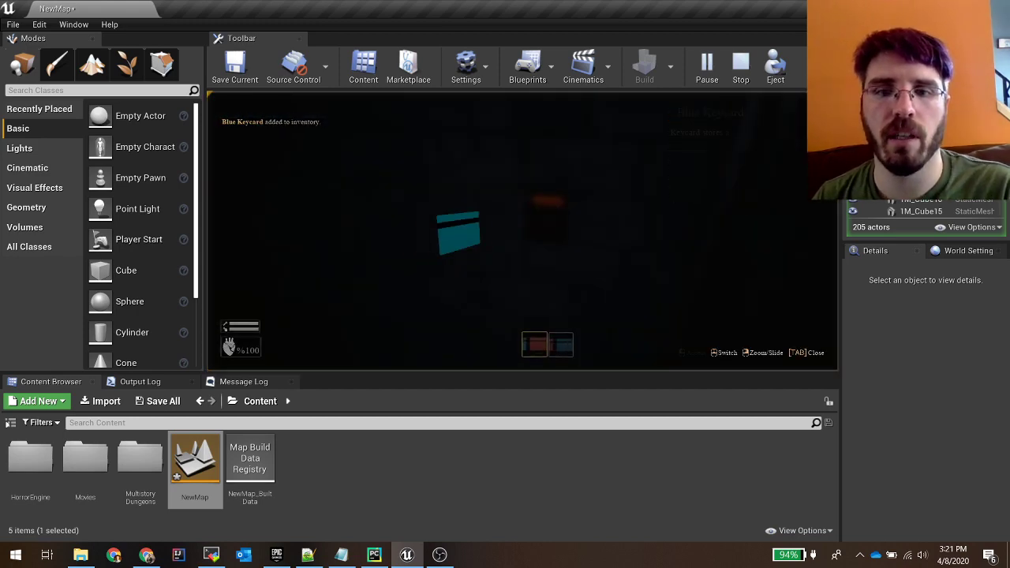
key(Return)
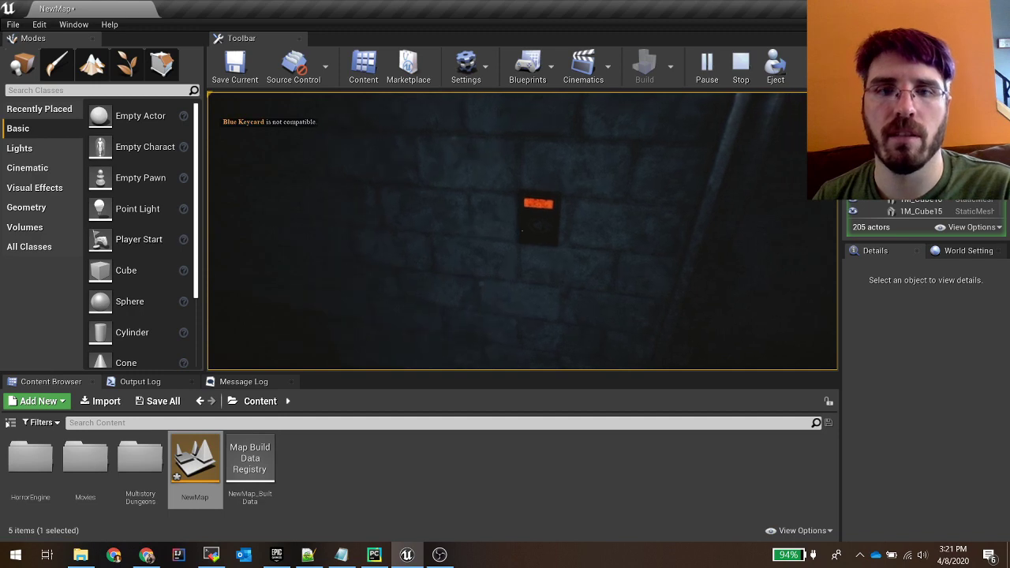
key(Tab)
key(Return)
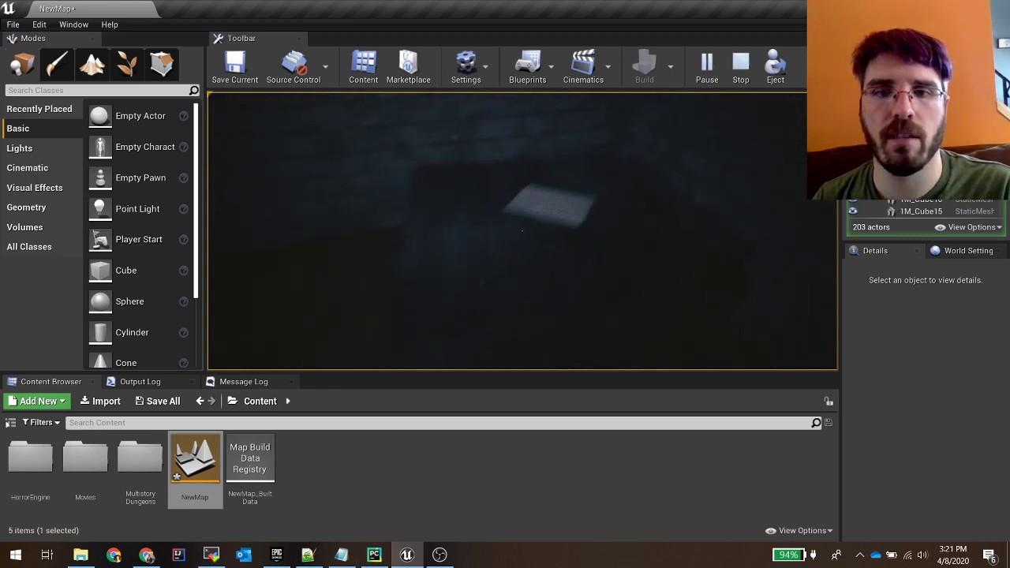
Step: Pick up the paper and read its keypad hint in the inventory, and continue past the keypad door
key(w)
key(Tab)
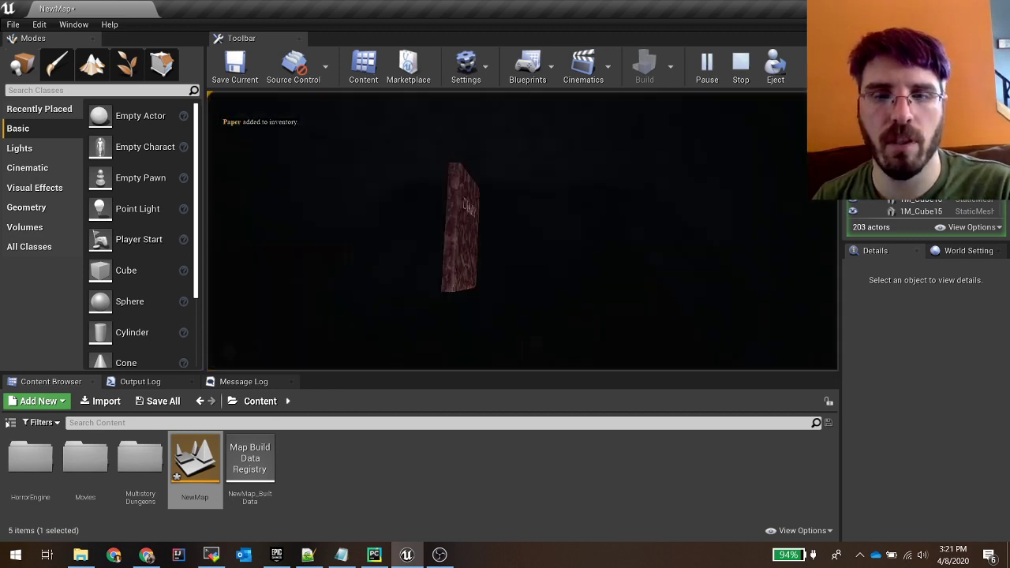
scroll(522, 231, down, 1)
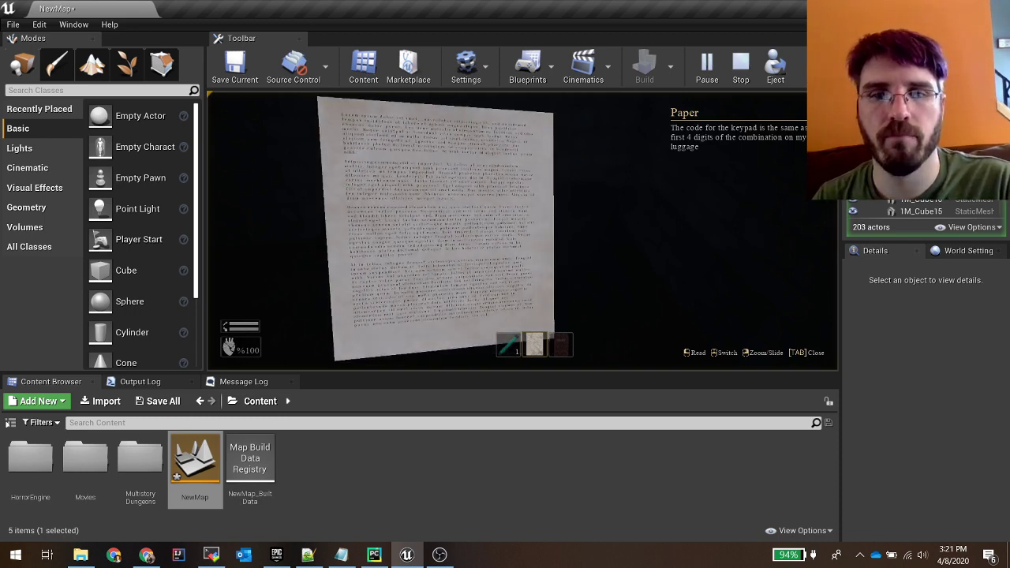
key(Tab)
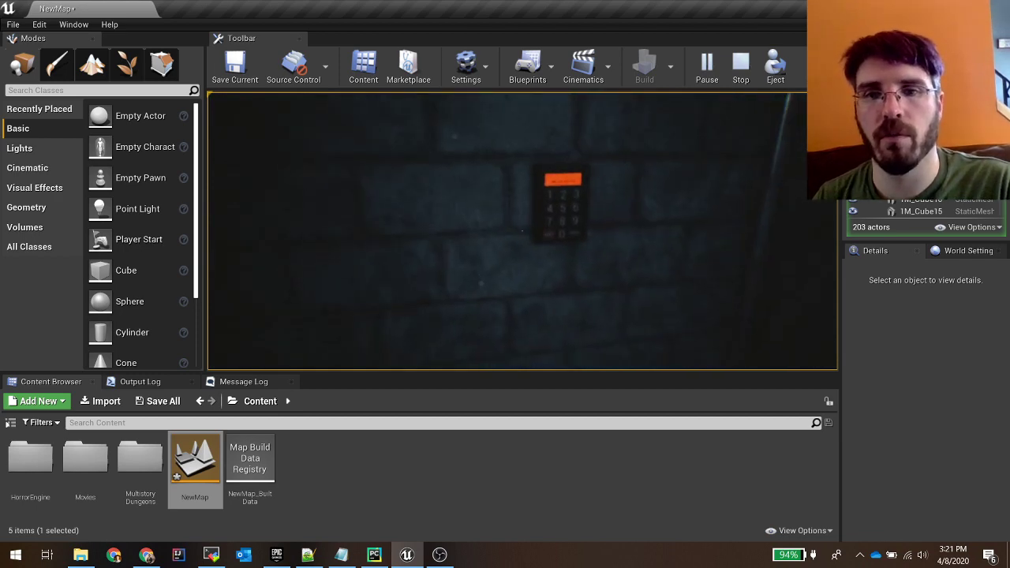
key(w)
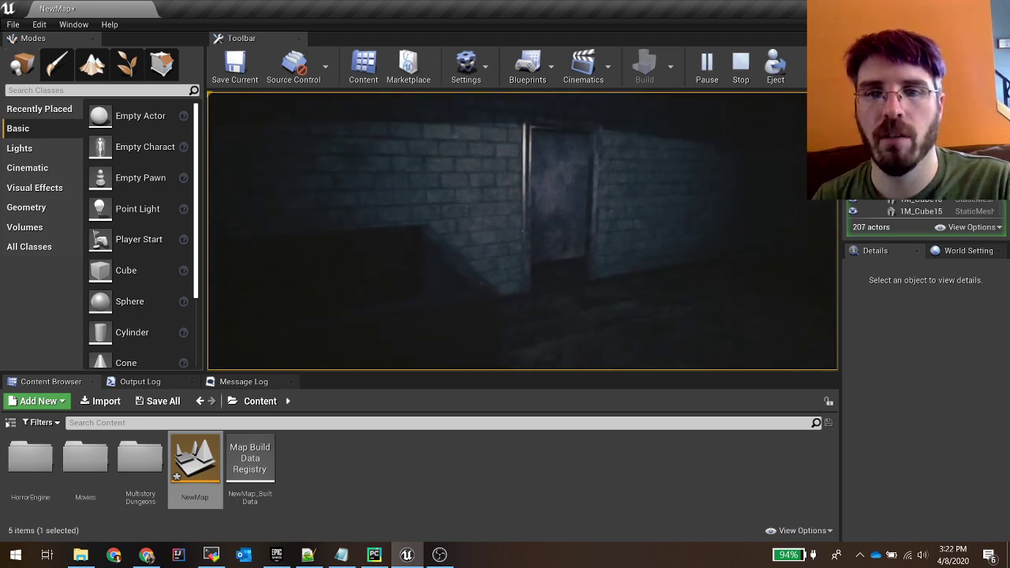
Step: Walk through the dark rooms, pass through the glowing ring portal above the candles, and end the play session
key(w)
key(w)
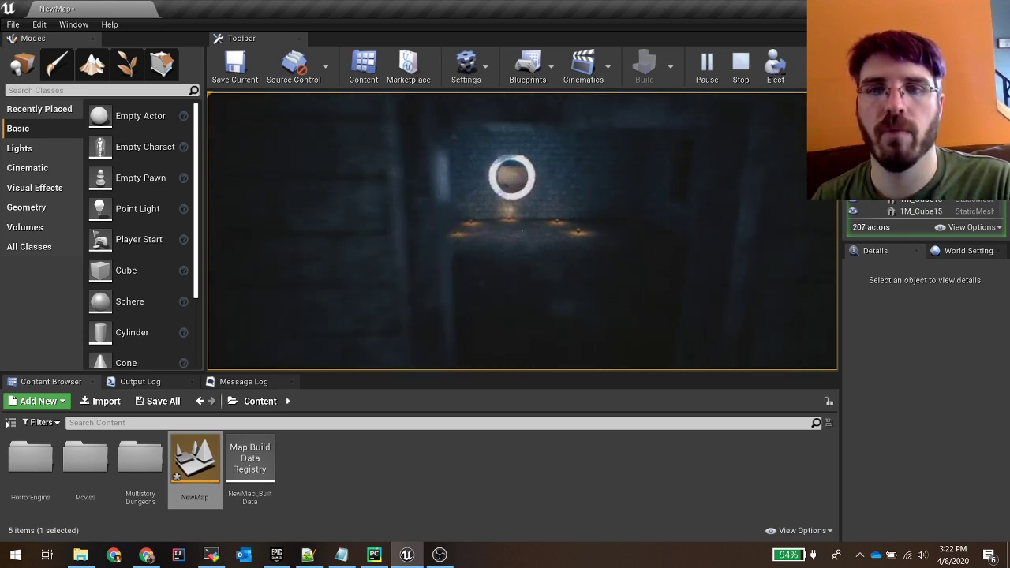
key(w)
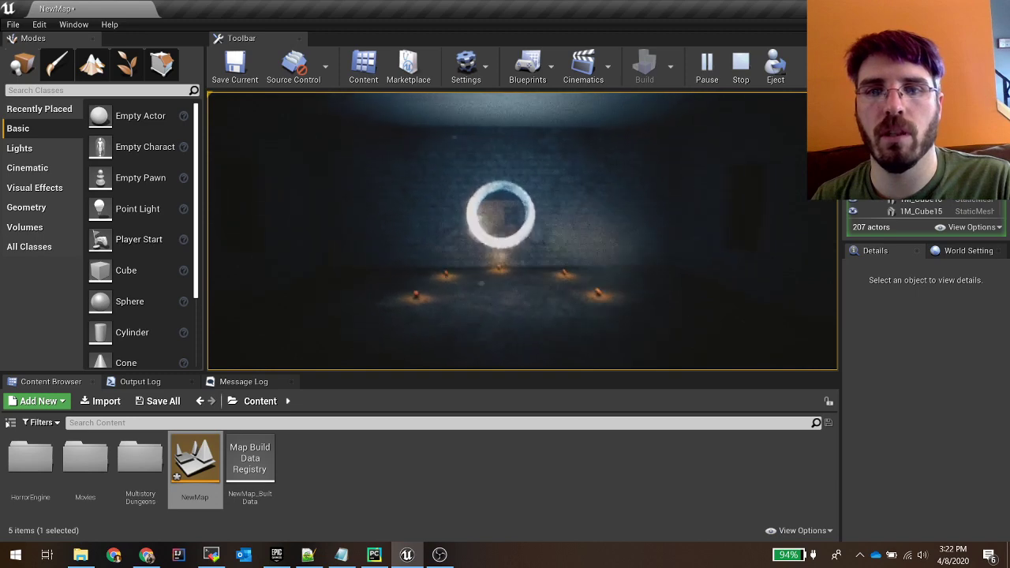
key(w)
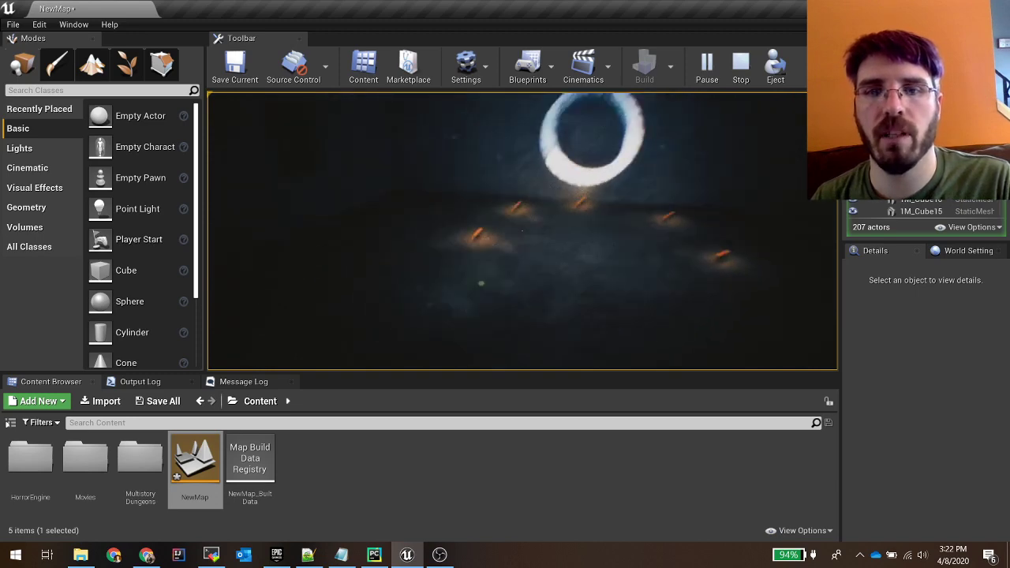
key(w)
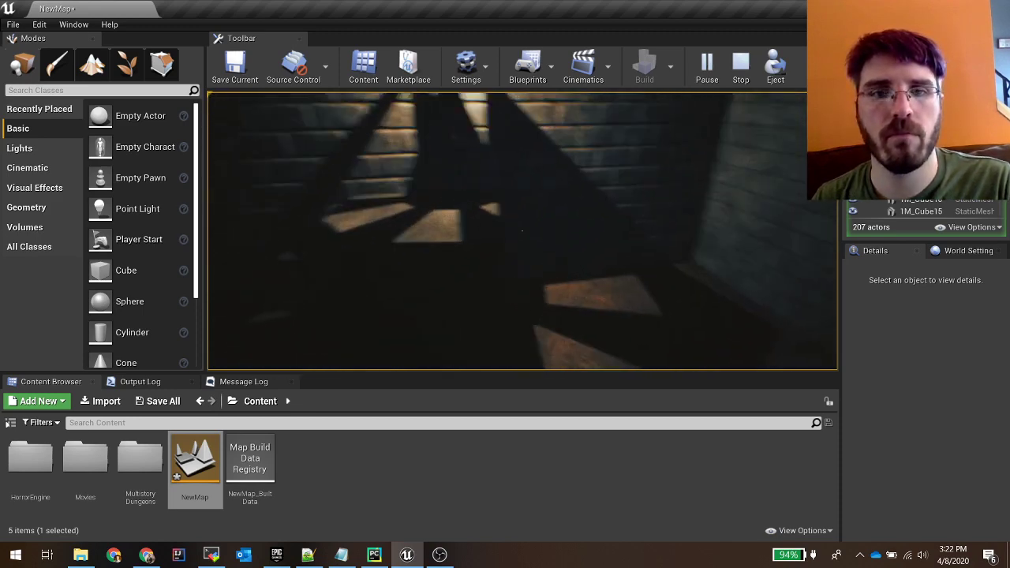
key(w)
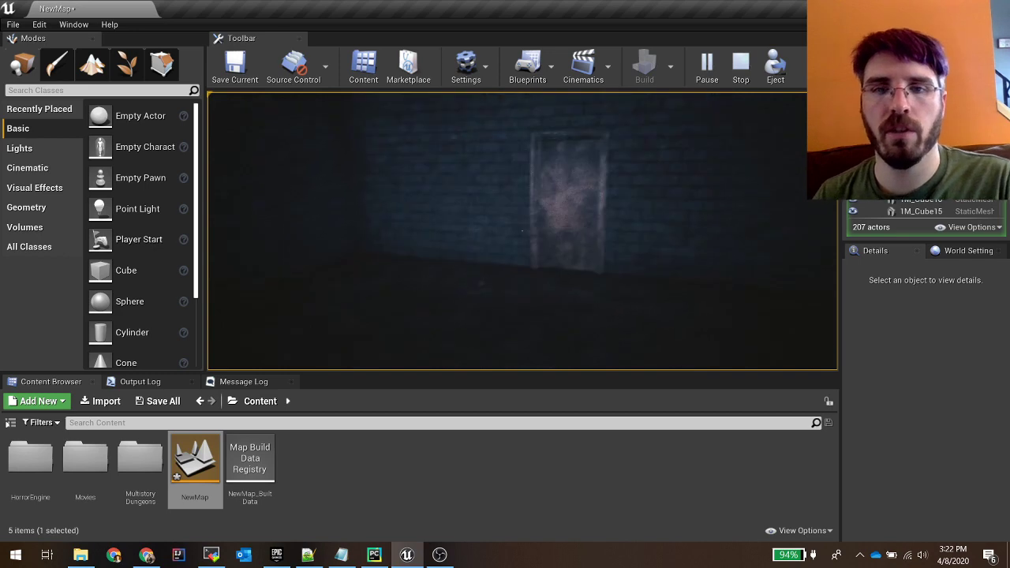
key(Escape)
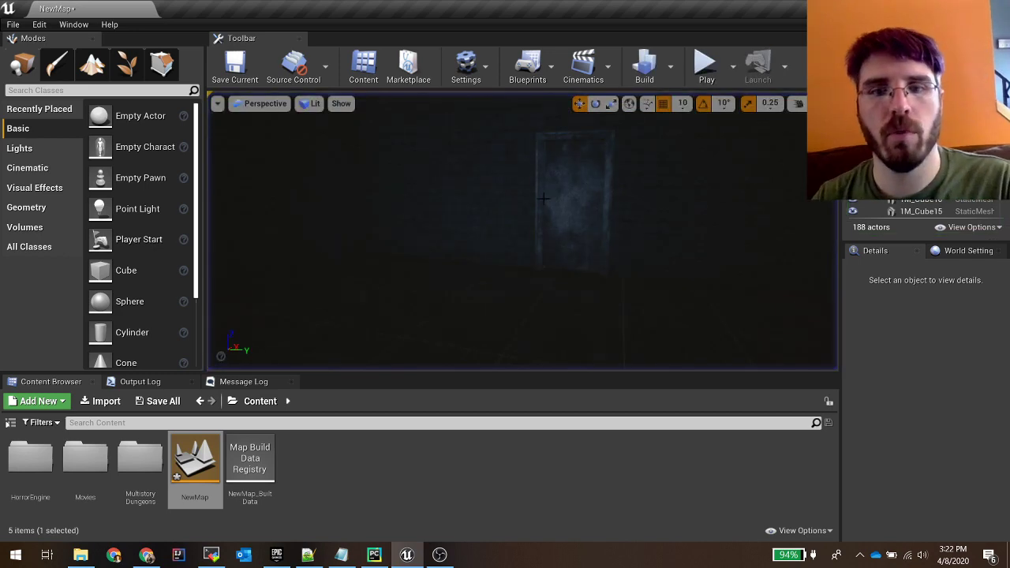
Step: Browse the item blueprints in HorrorEngine/Blueprints/UsableAssets/Inventory and return to the UsableAssets folder
right_drag(522, 230, 623, 179)
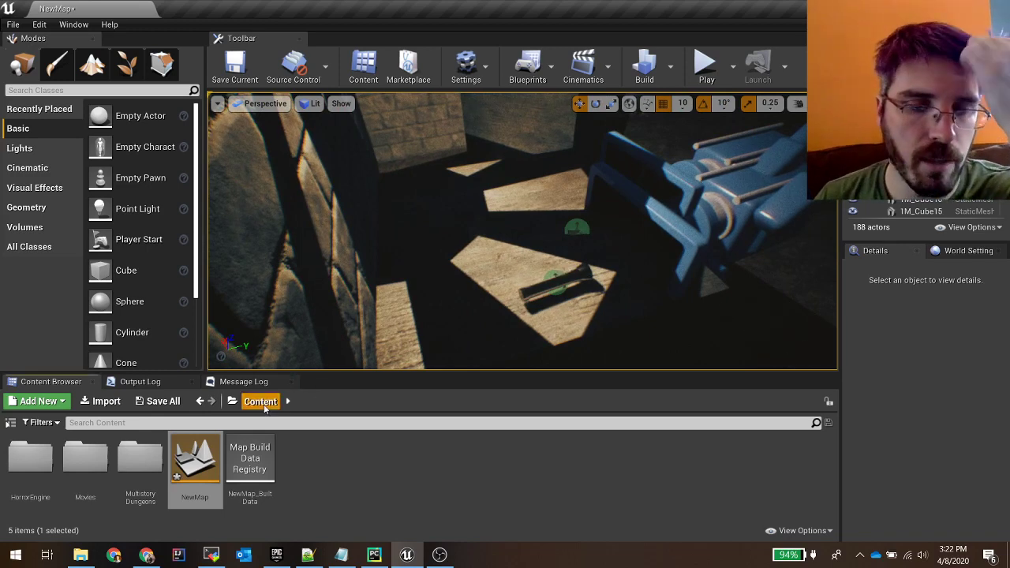
double_click(30, 460)
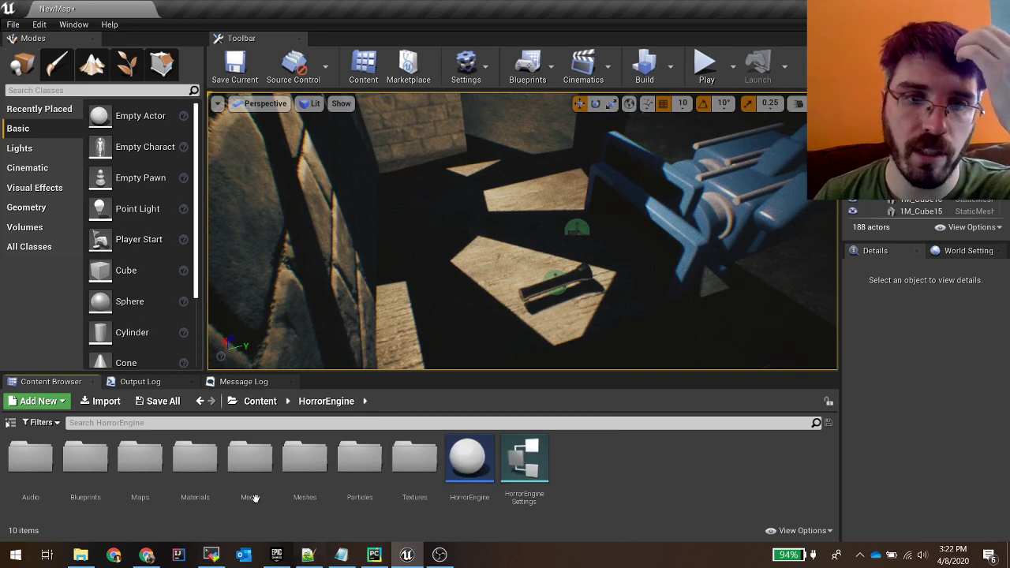
double_click(85, 469)
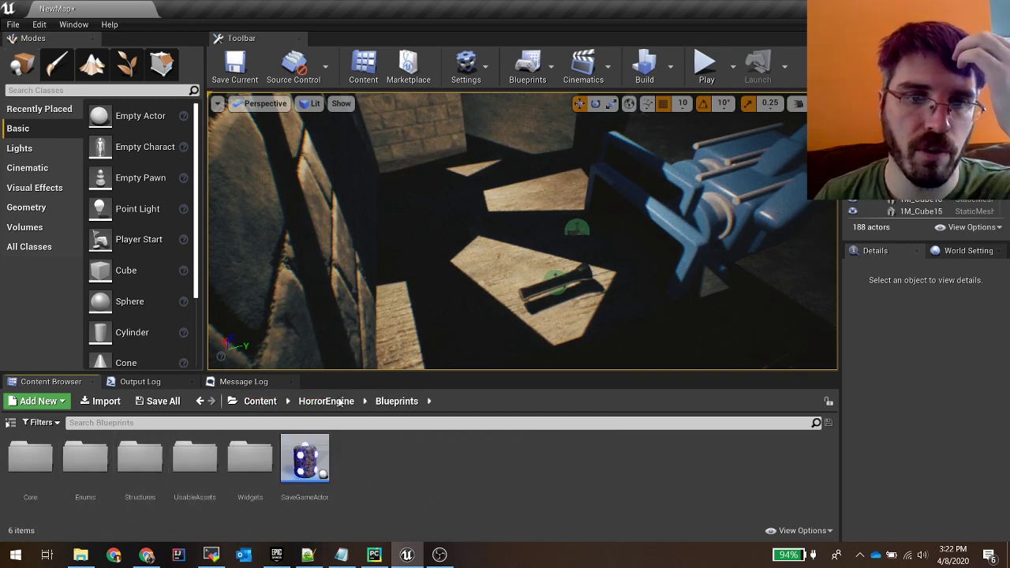
double_click(198, 466)
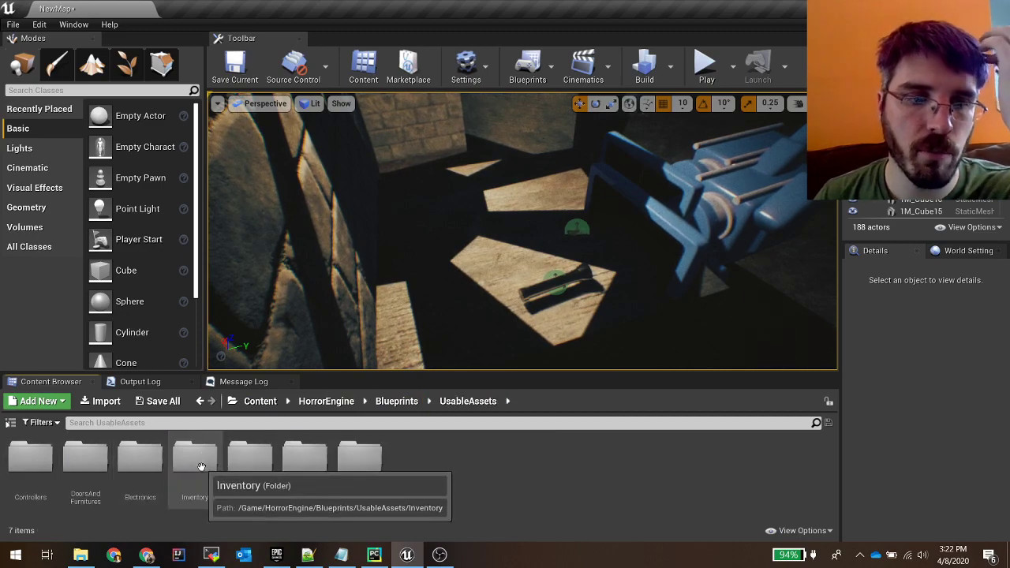
double_click(201, 467)
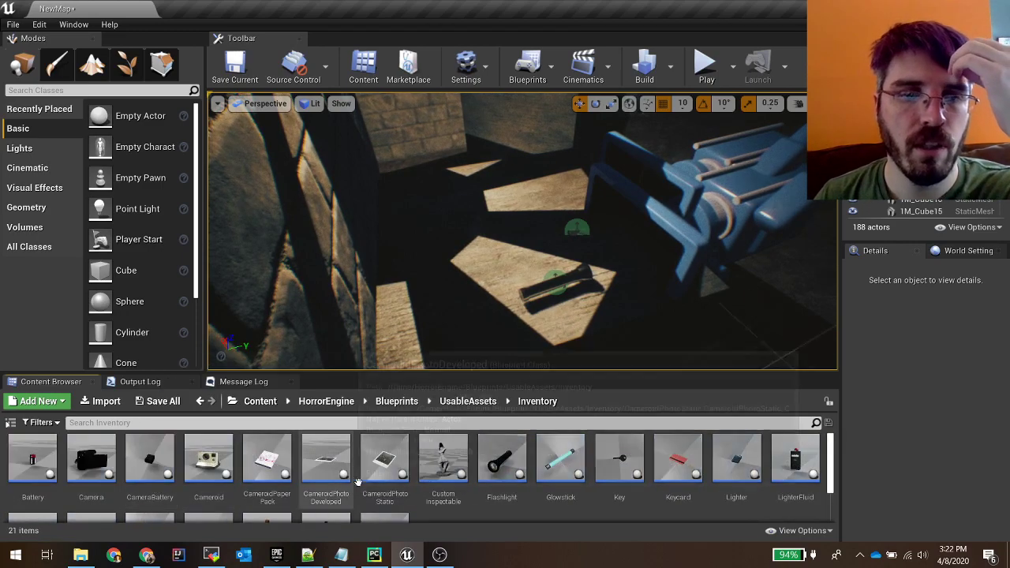
scroll(332, 485, down, 2)
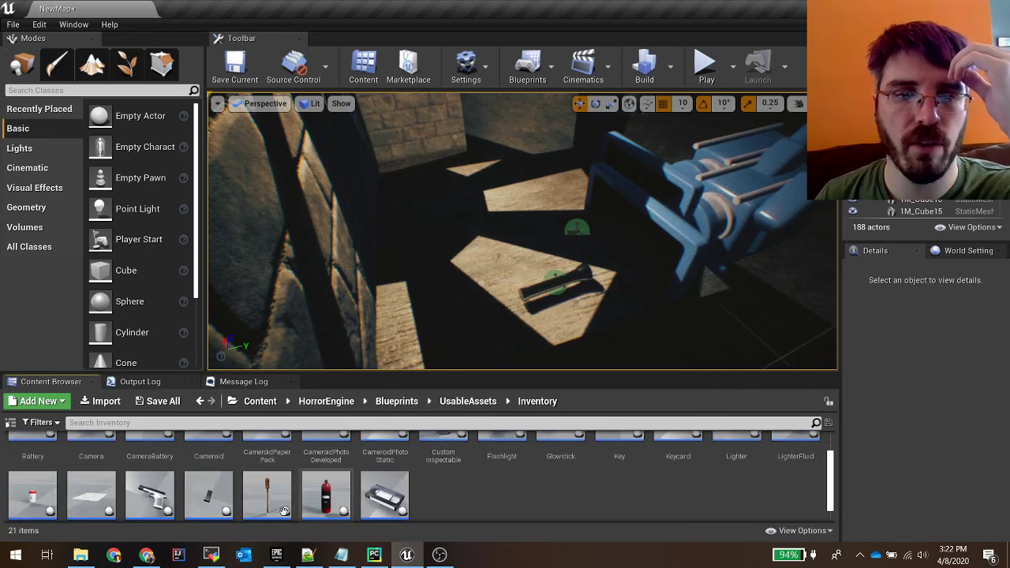
scroll(118, 493, up, 1)
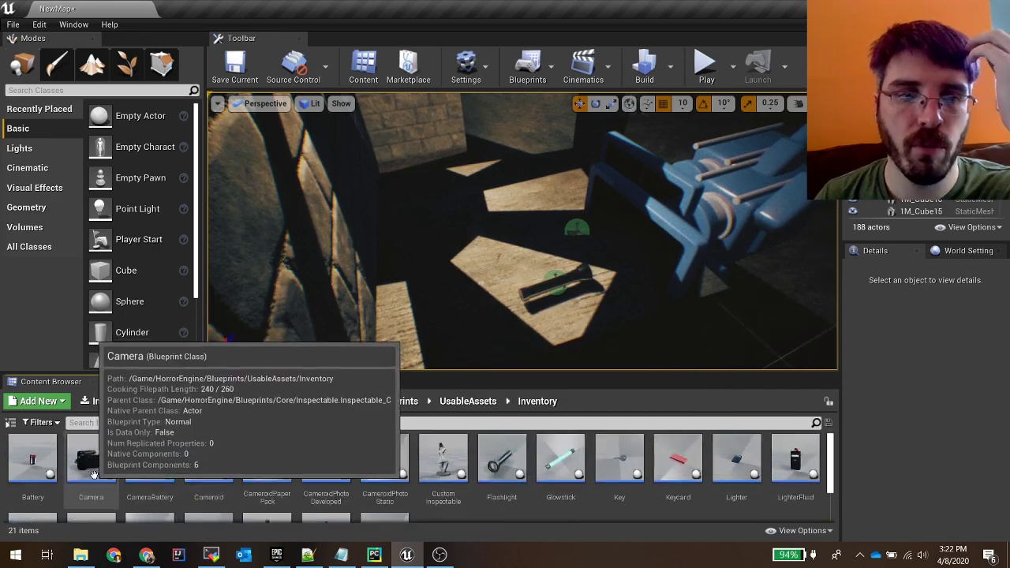
click(472, 401)
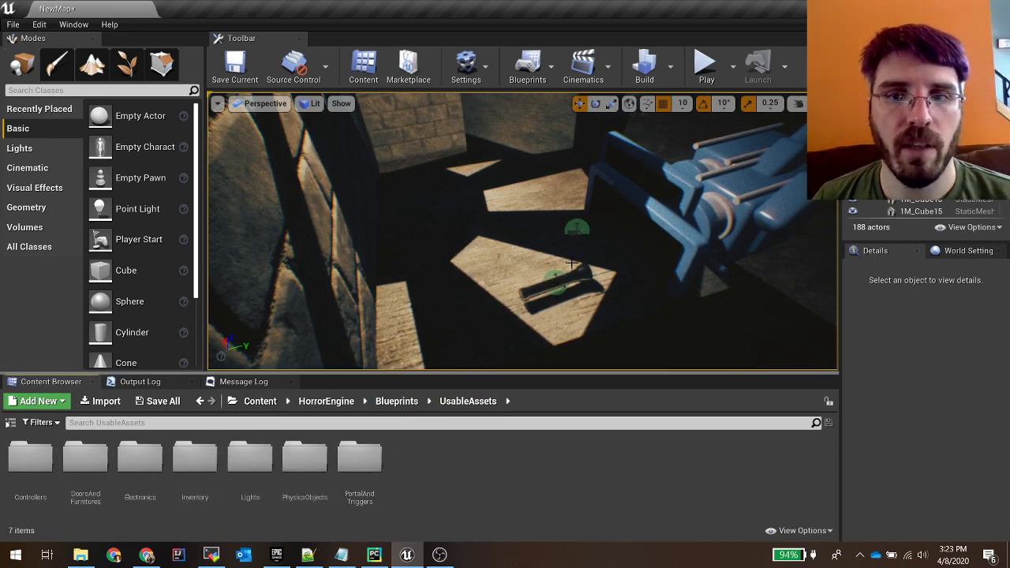
Step: Select the Key actor near the flashlight, widen its details area, and remove all elements from its Compatible Actors
click(575, 233)
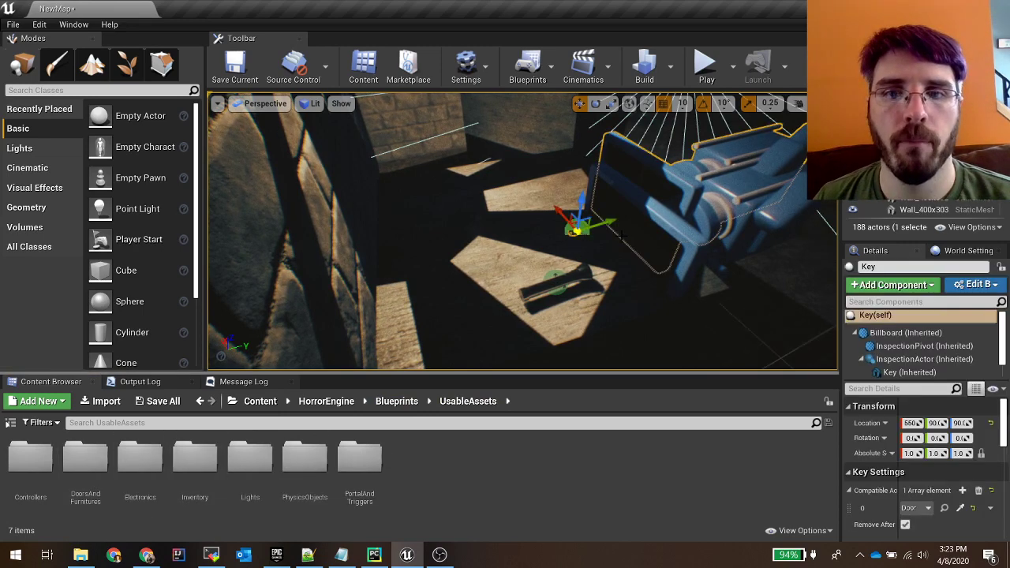
mouse_move(577, 231)
right_down()
mouse_move(580, 169)
mouse_move(631, 150)
mouse_move(615, 237)
mouse_move(552, 257)
mouse_move(544, 280)
mouse_move(552, 237)
mouse_move(536, 189)
mouse_move(540, 253)
mouse_move(615, 205)
mouse_move(544, 229)
mouse_move(552, 225)
right_up()
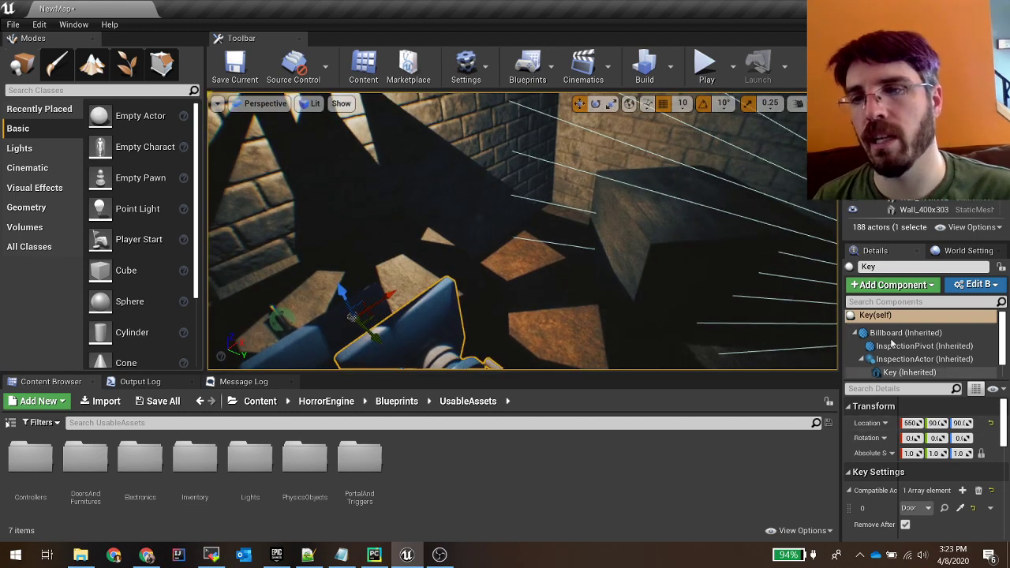
scroll(871, 428, down, 2)
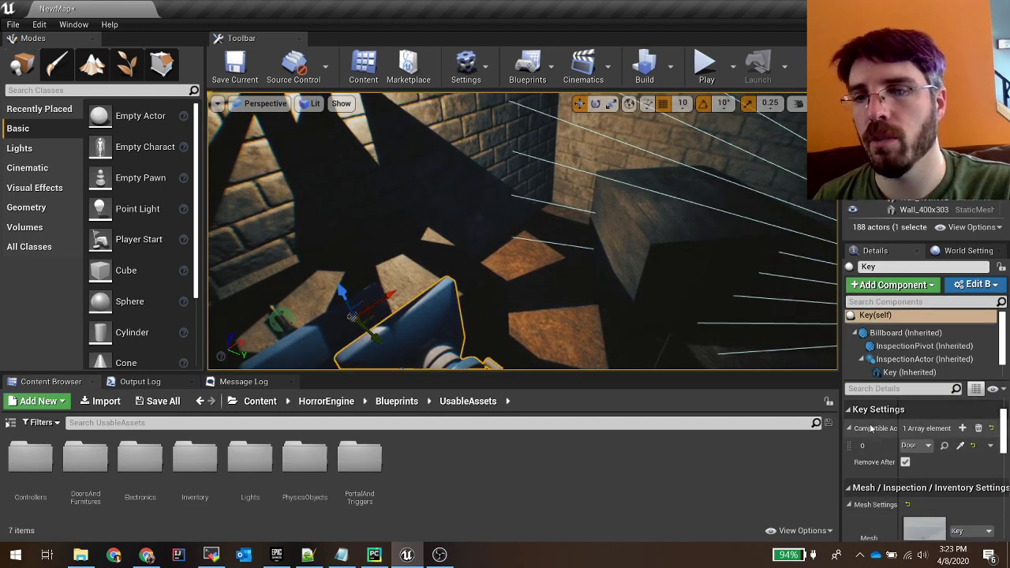
drag(839, 459, 752, 454)
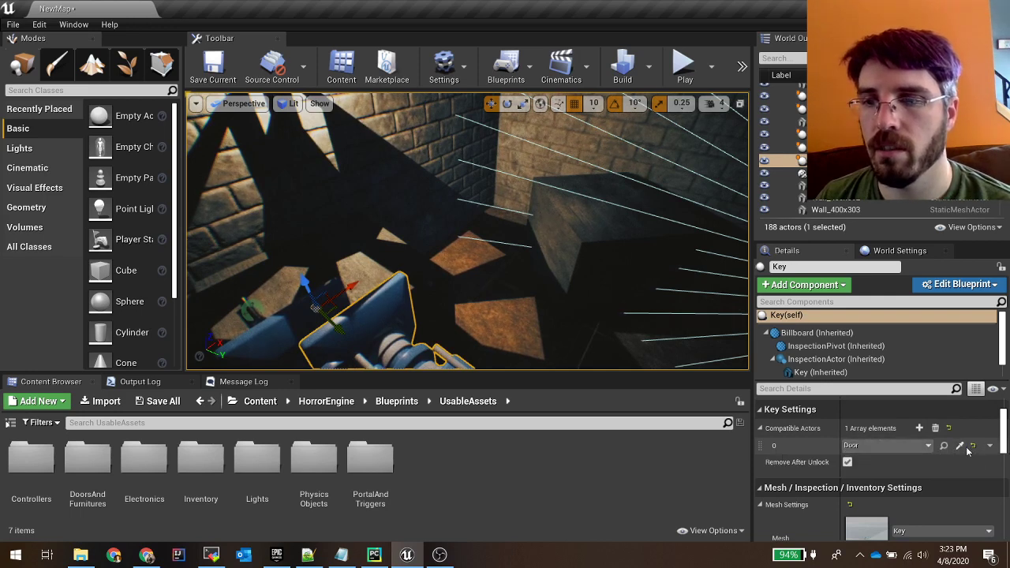
click(934, 427)
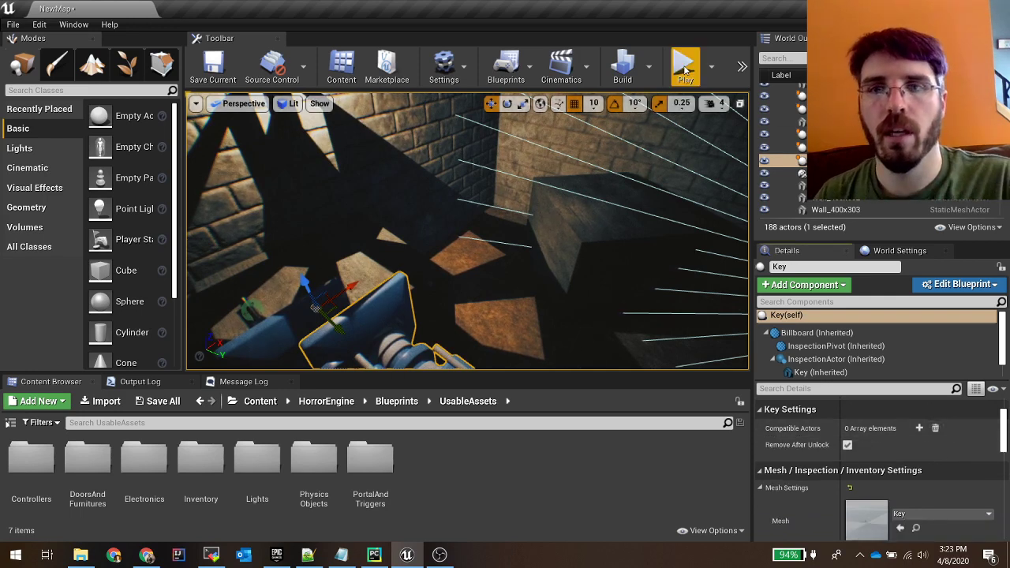
Step: Play the level, collect the key, try it from the inventory on the locked door, and end the play session
key(alt+p)
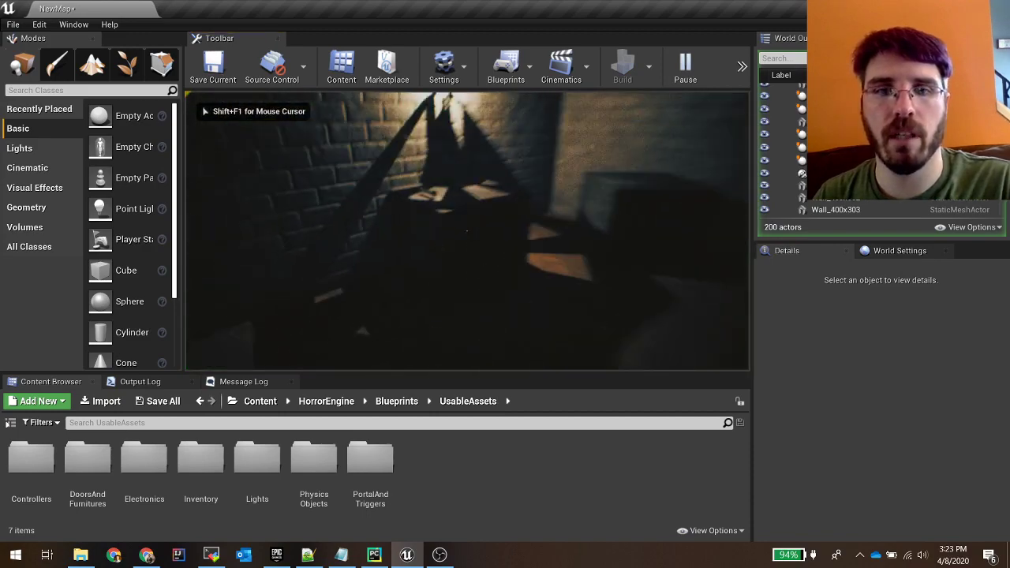
key(w)
key(e)
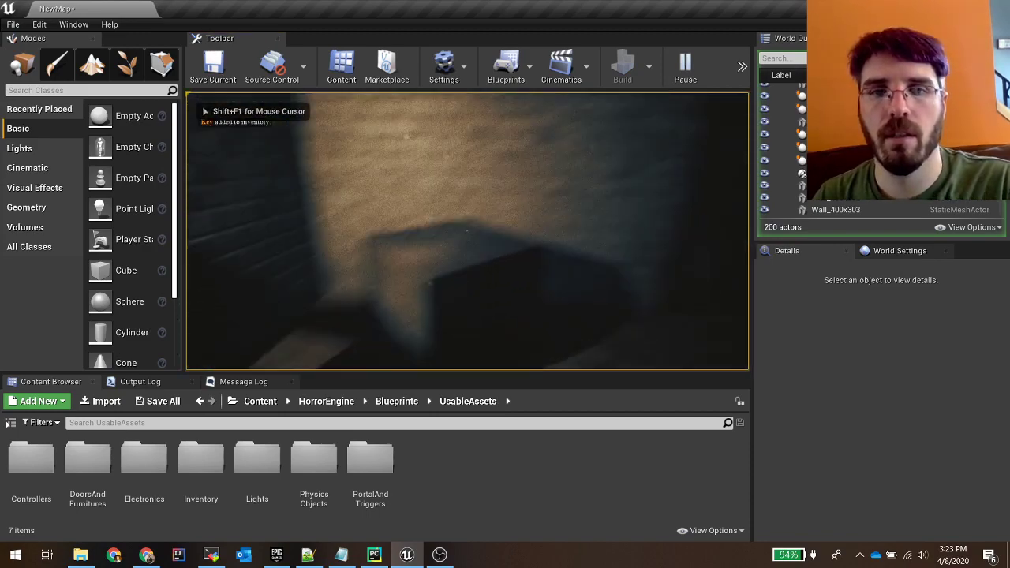
key(Tab)
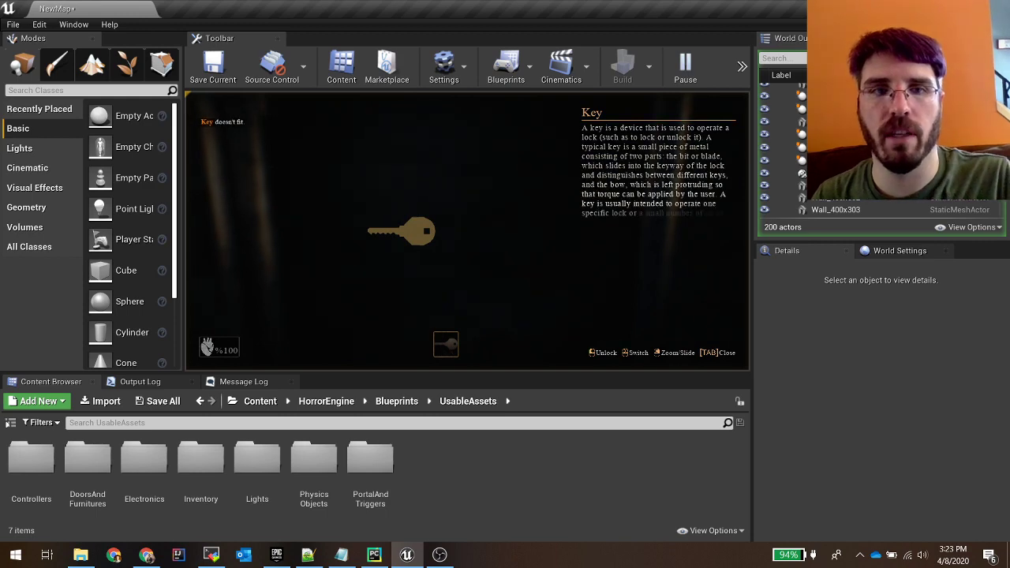
key(Escape)
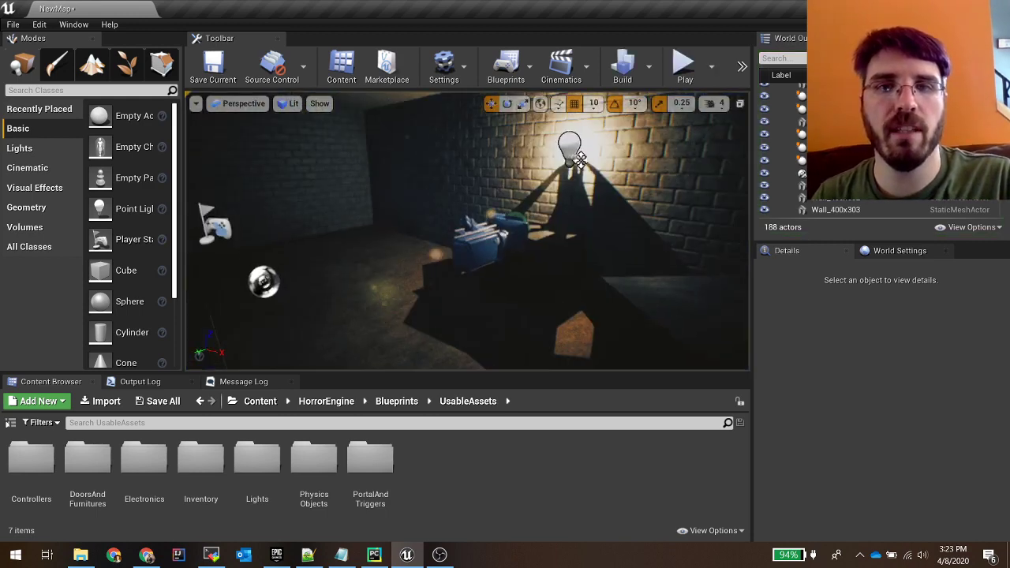
Step: Reselect the Key actor, add one Compatible Actors element, and assign the door in the brick wall by picking it in the scene
key(w)
right_drag(581, 160, 643, 225)
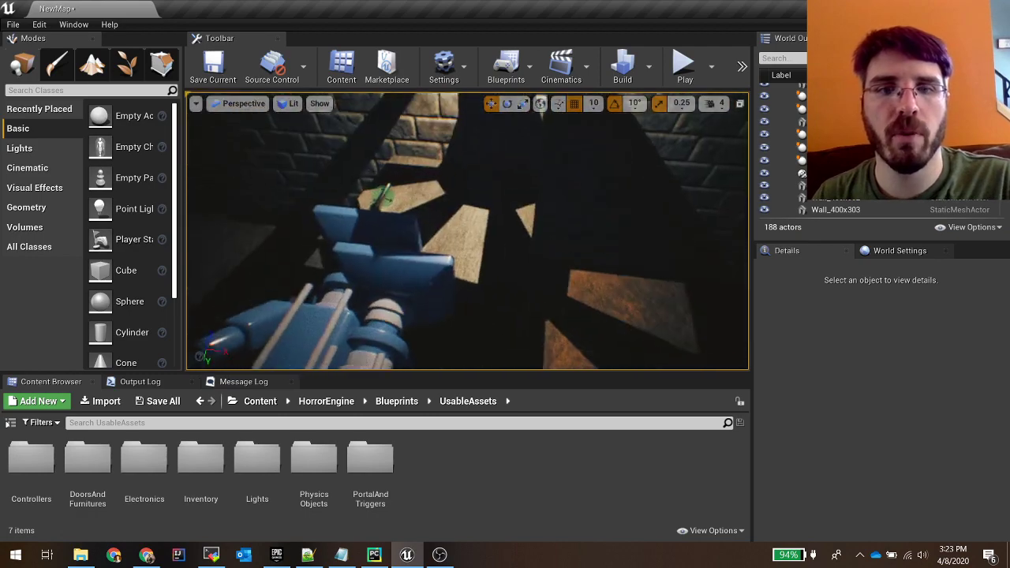
key(d)
right_drag(494, 202, 343, 194)
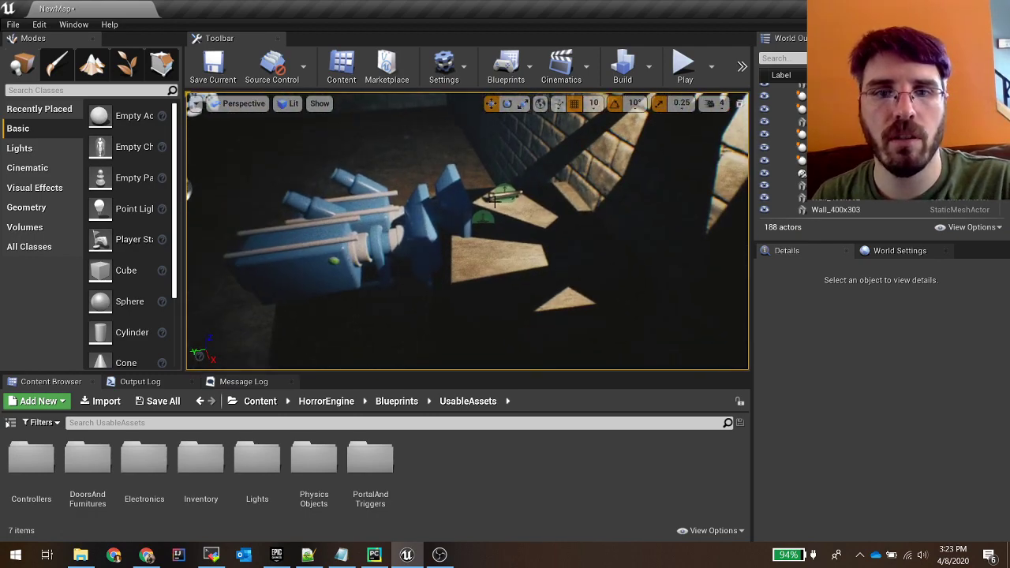
click(483, 219)
key(f)
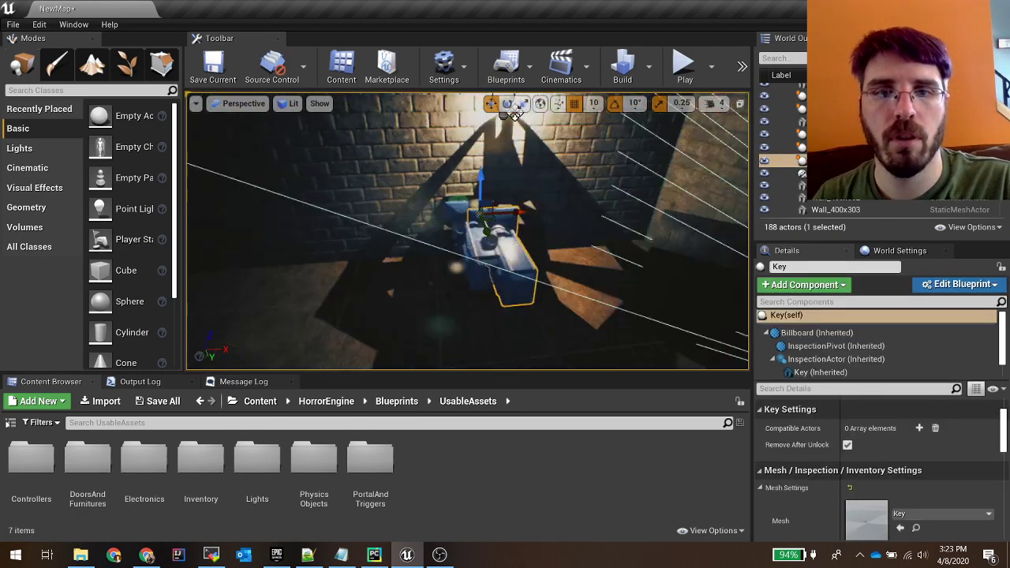
scroll(820, 497, up, 2)
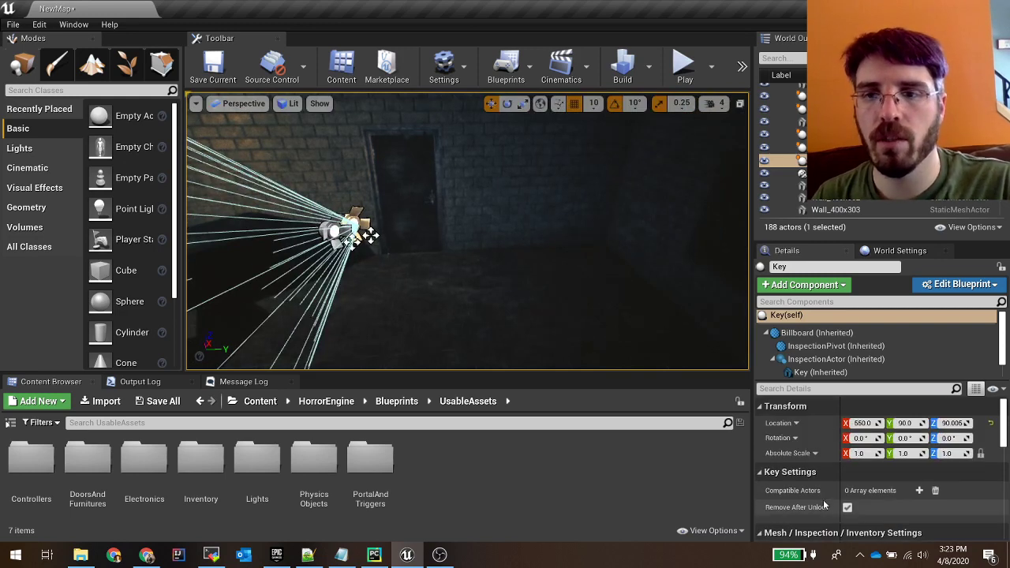
click(919, 491)
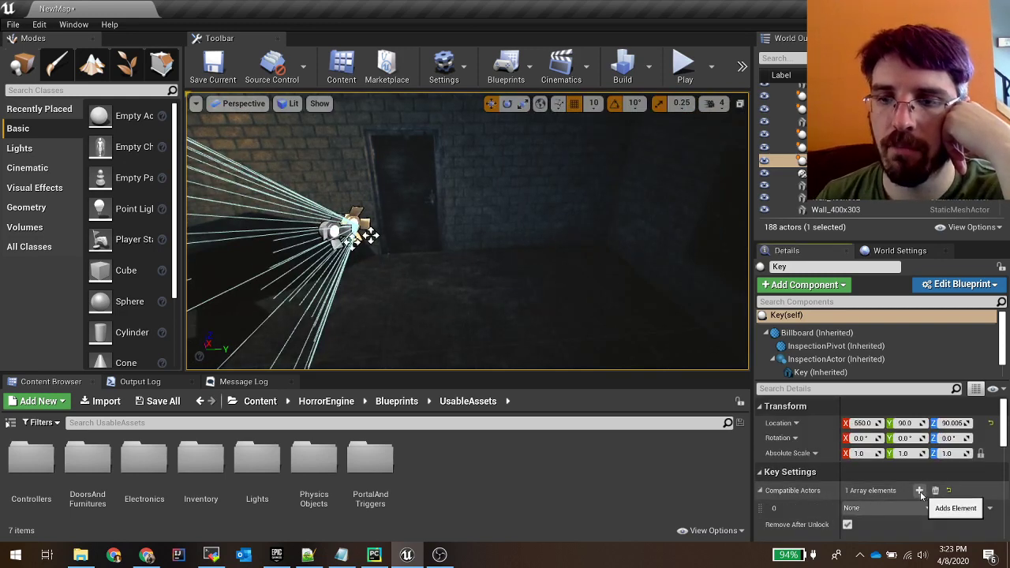
click(879, 509)
scroll(856, 407, down, 6)
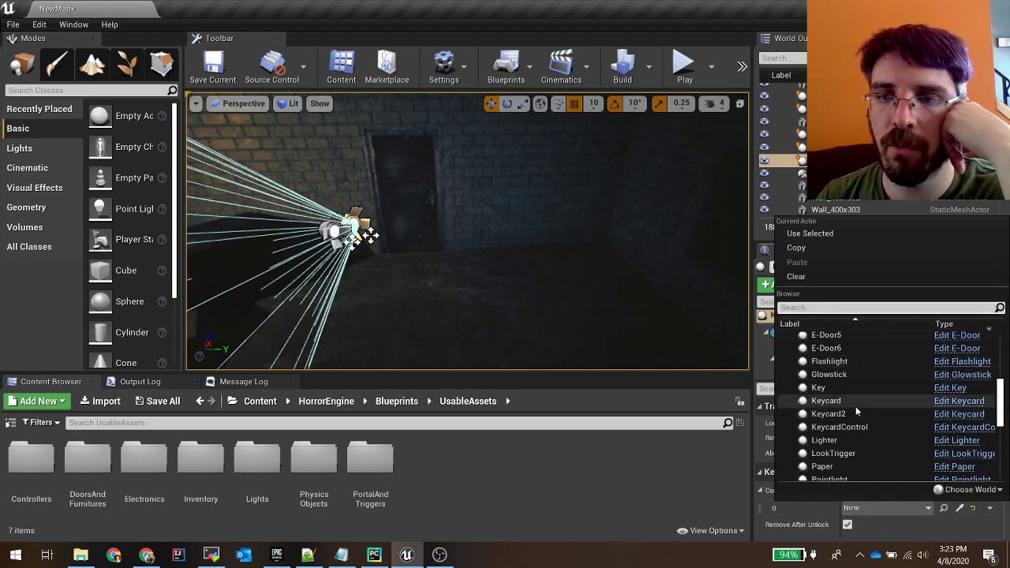
scroll(856, 406, down, 10)
click(891, 507)
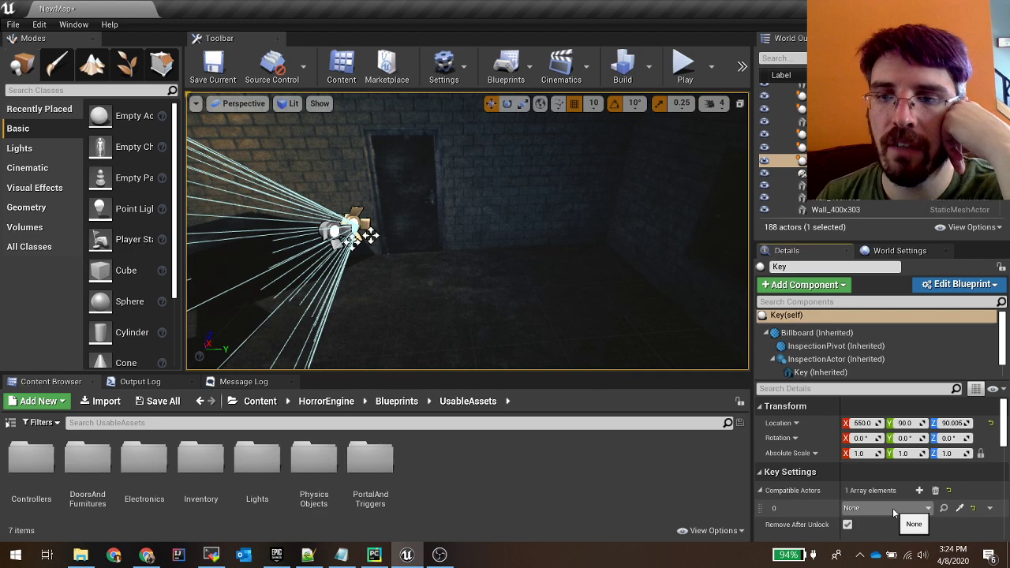
click(960, 509)
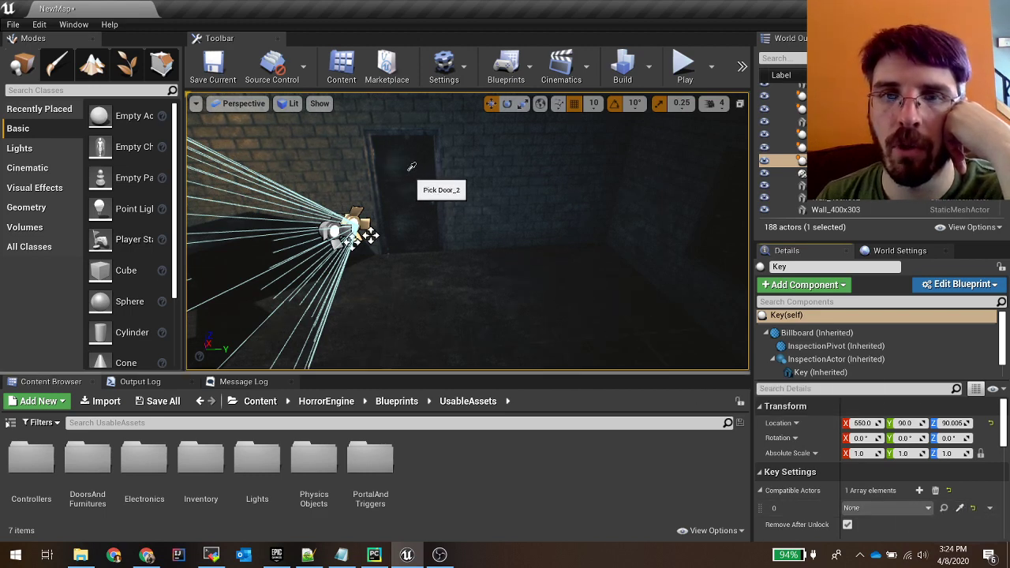
right_drag(546, 228, 466, 207)
Step: Play the level again, collect the key, unlock the door with it from the inventory, and end the play session
click(678, 81)
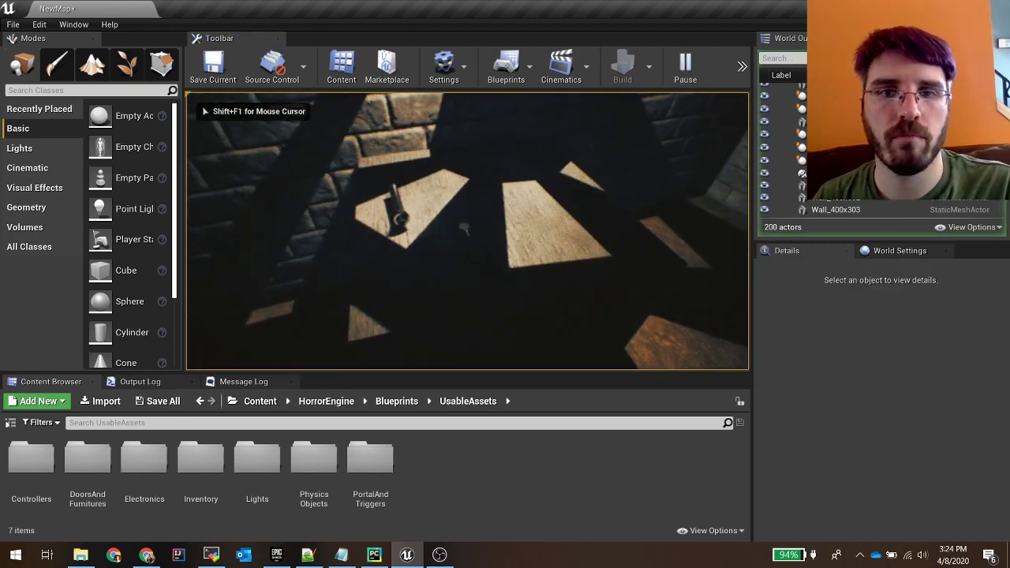
click(467, 231)
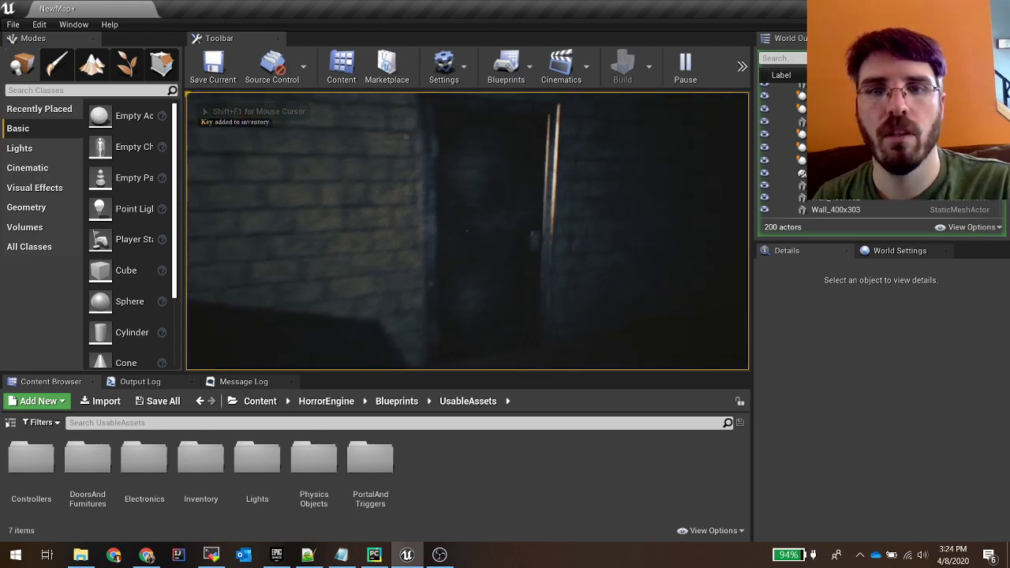
key(w)
key(Tab)
click(467, 230)
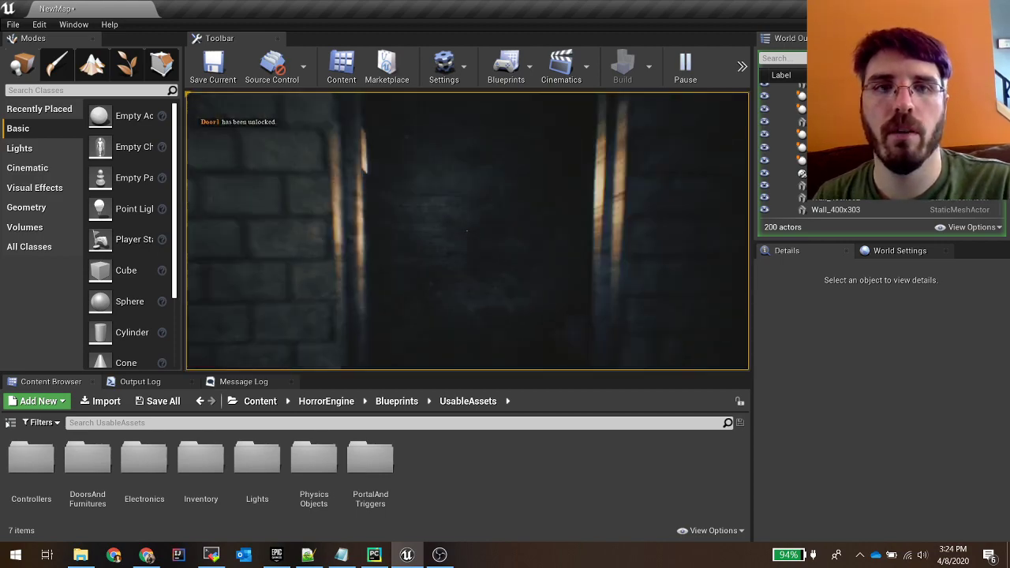
key(Escape)
Step: Select the SecretTorch on the wall beside the door and examine its Secret Torch Settings
key(s)
right_drag(467, 230, 498, 238)
key(w)
click(486, 231)
scroll(932, 469, down, 3)
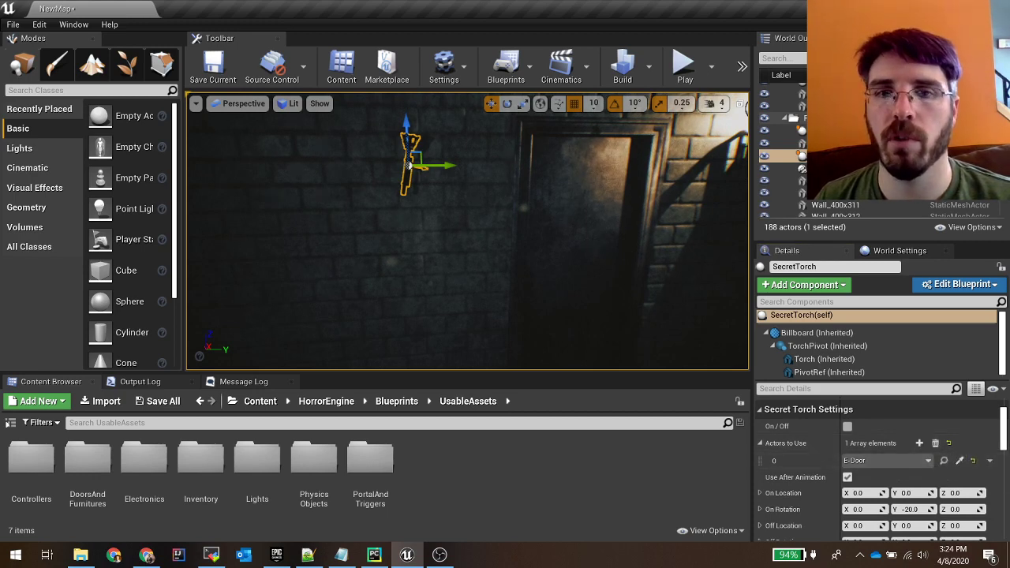
Step: Select the SecretPainting actor in the level and examine its Secret Painting Settings, including the door under Actors to Use
key(s)
mouse_move(580, 239)
right_down()
mouse_move(588, 229)
mouse_move(552, 237)
mouse_move(740, 229)
right_up()
click(586, 226)
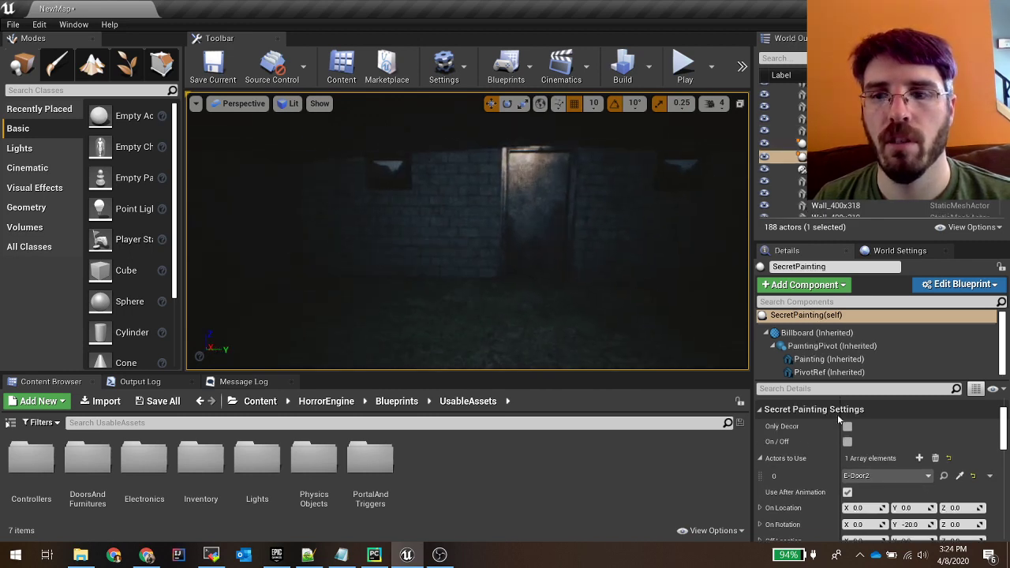
click(961, 475)
Step: Select the Keycard on the floor and examine the control panel assigned in its Key Settings
mouse_move(549, 253)
right_down()
mouse_move(473, 252)
mouse_move(671, 245)
mouse_move(596, 257)
mouse_move(694, 265)
mouse_move(698, 280)
right_up()
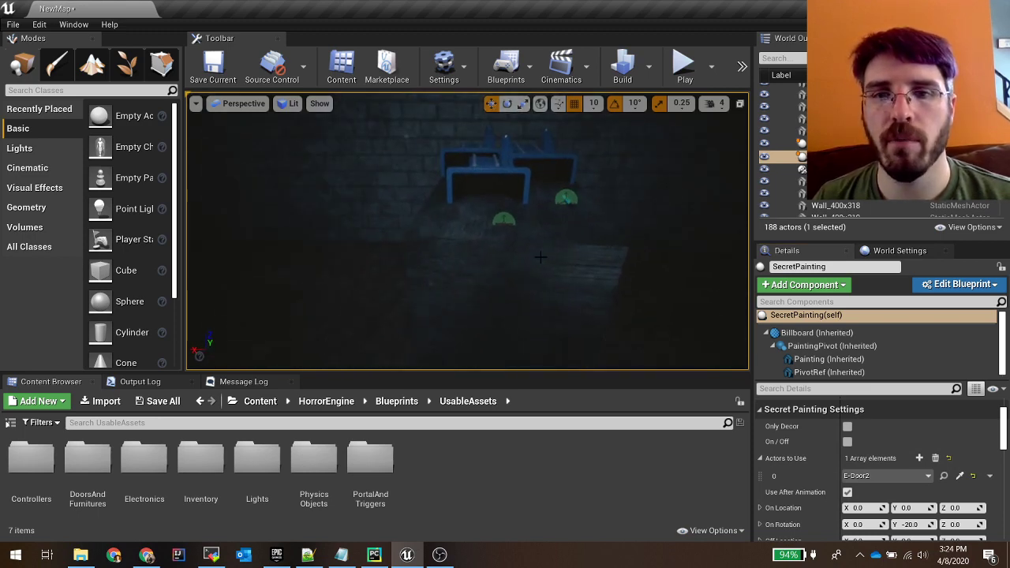
click(504, 222)
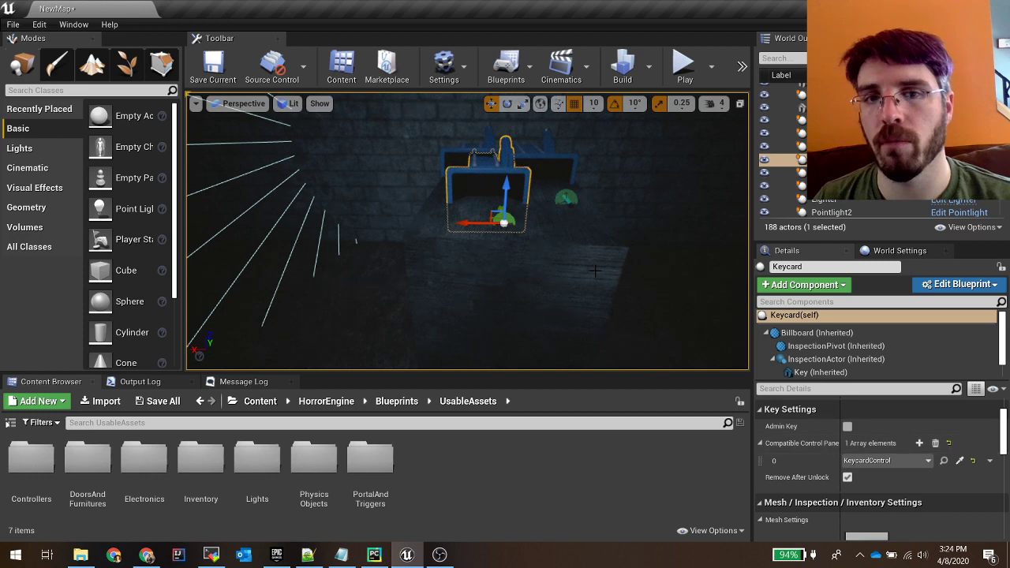
right_drag(489, 237, 276, 225)
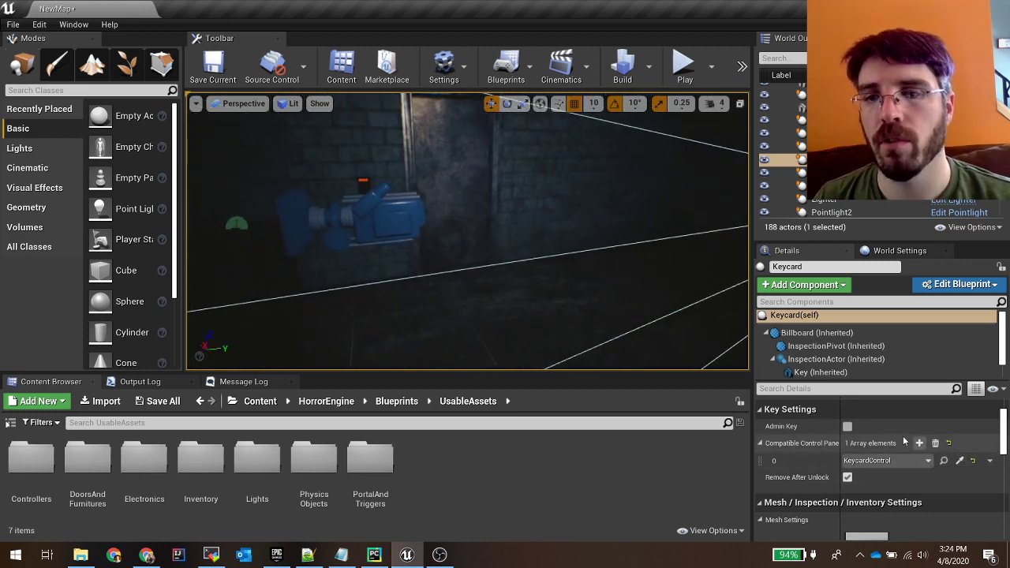
click(960, 461)
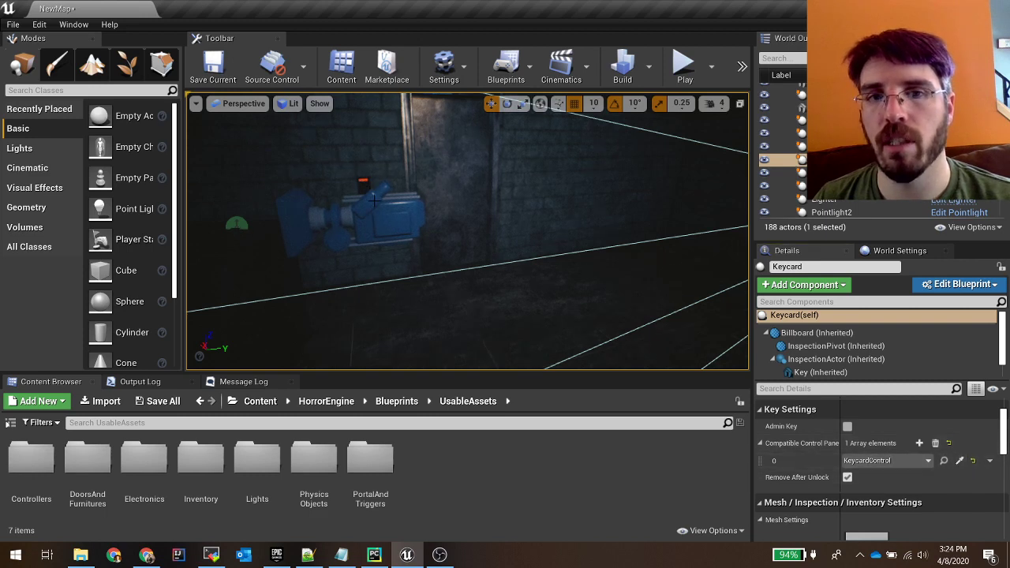
Step: Select the KeycardControl panel on the wall beside the door and expand its Connected E-Doors to examine the linked door
right_drag(374, 200, 382, 201)
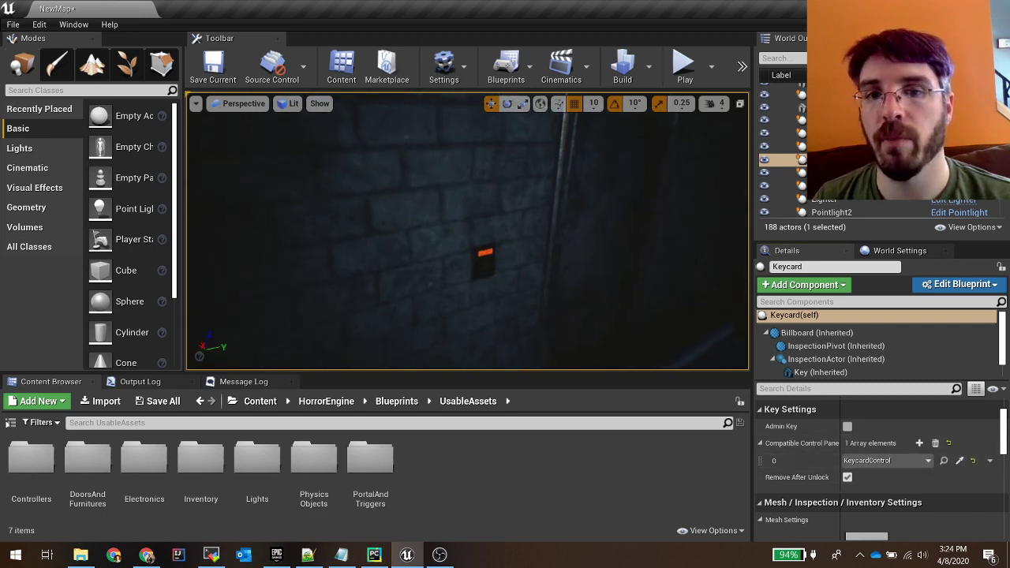
click(477, 263)
scroll(823, 491, up, 3)
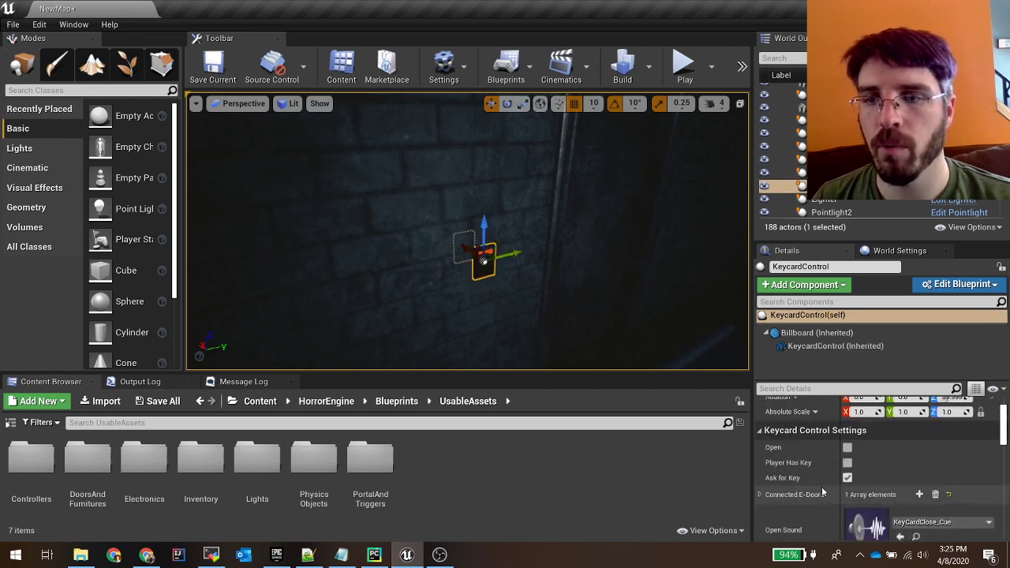
scroll(769, 483, down, 3)
click(759, 474)
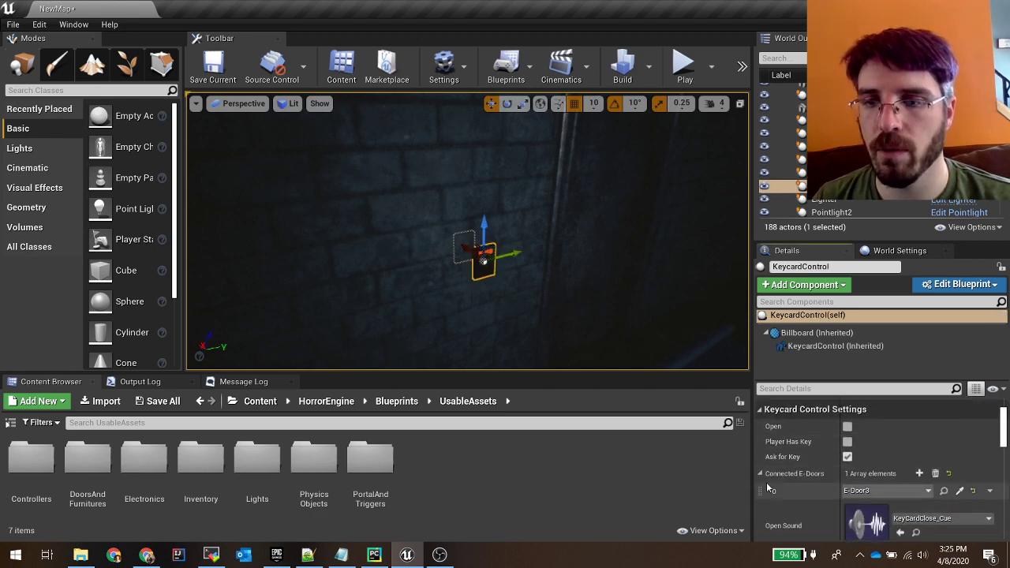
scroll(762, 481, down, 2)
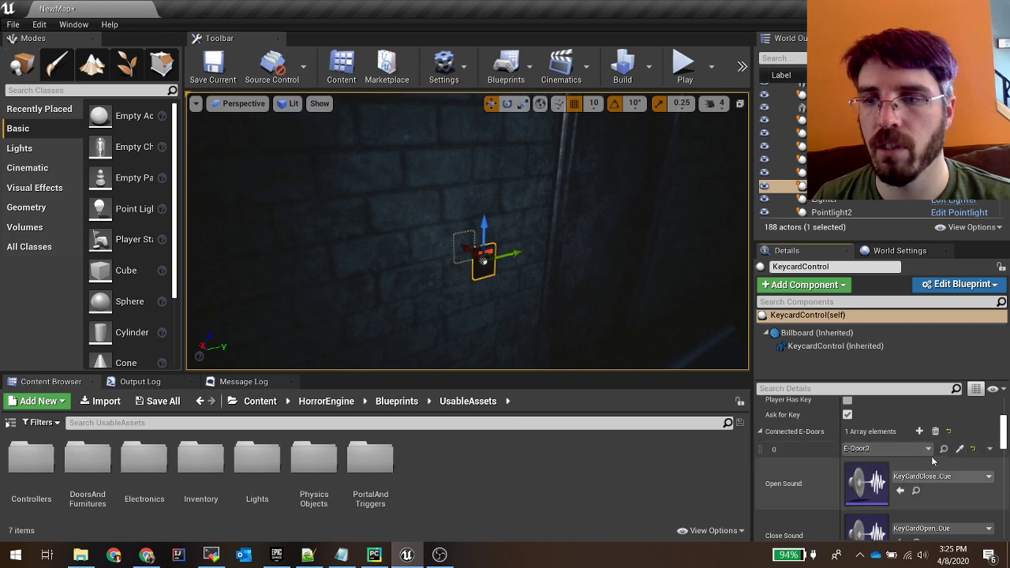
click(959, 448)
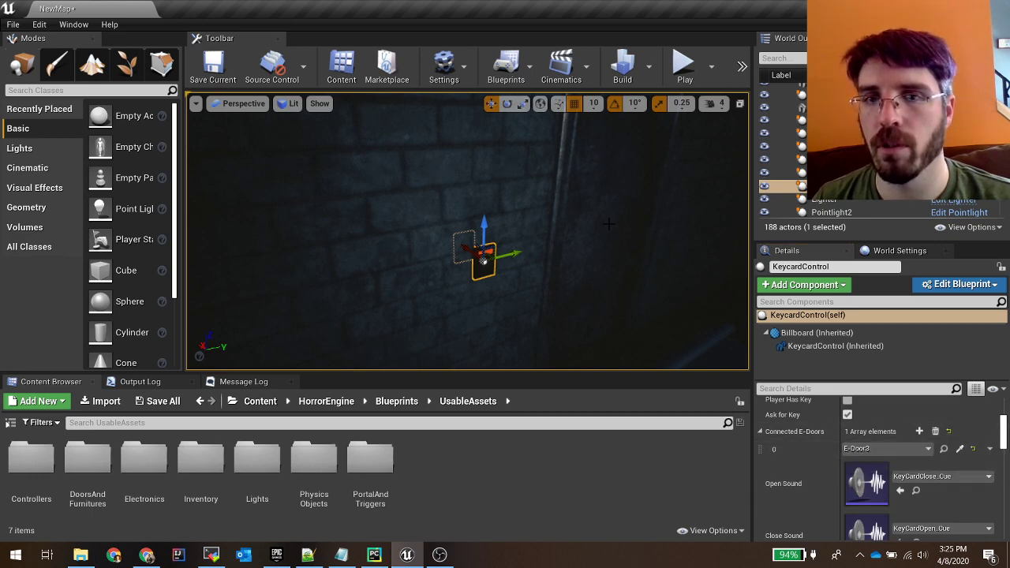
Step: Find the sheet of paper on the floor in the corner of the room and select it
right_drag(483, 261, 584, 245)
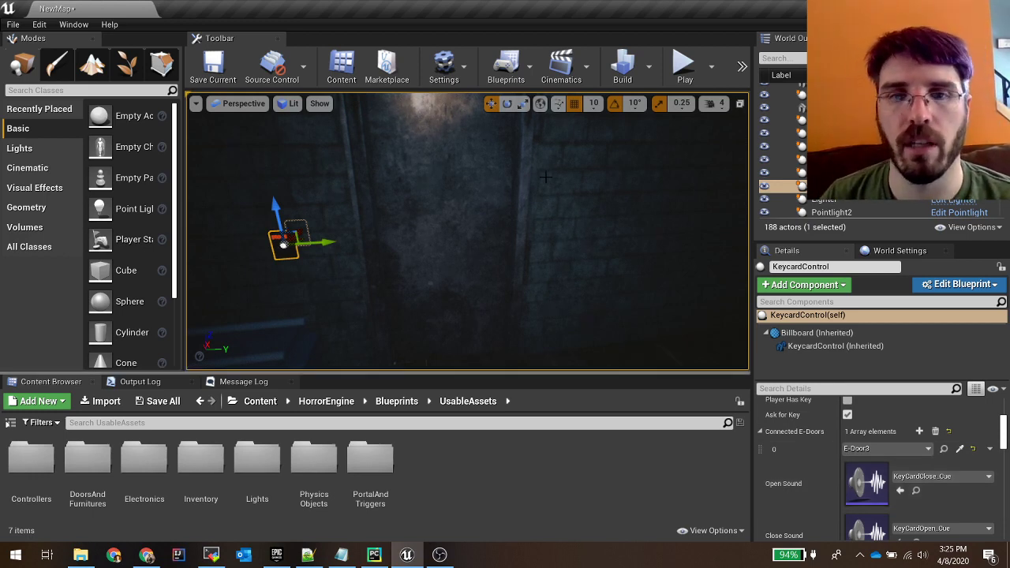
right_drag(542, 172, 513, 190)
key(s)
key(w)
key(w)
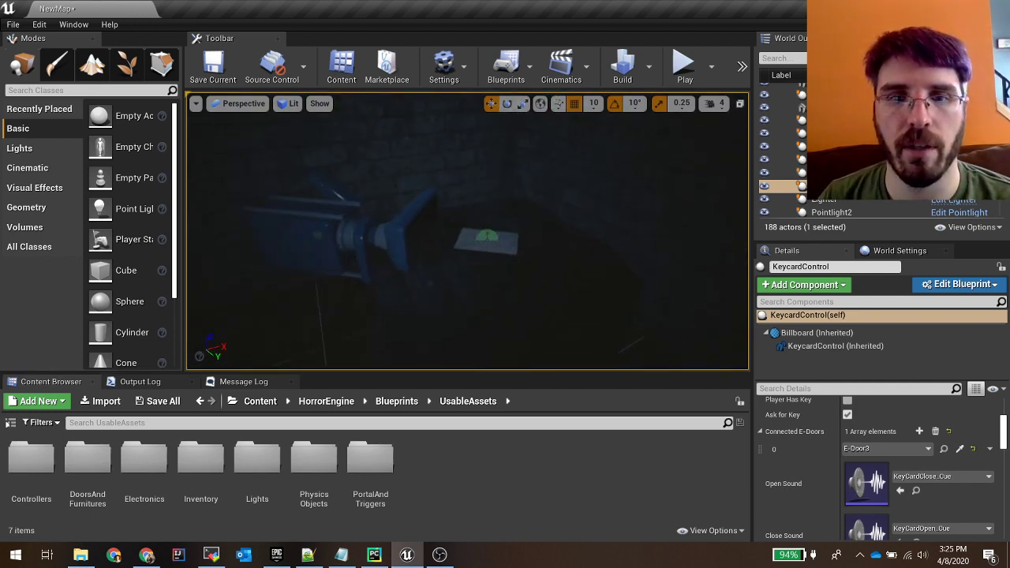
click(486, 241)
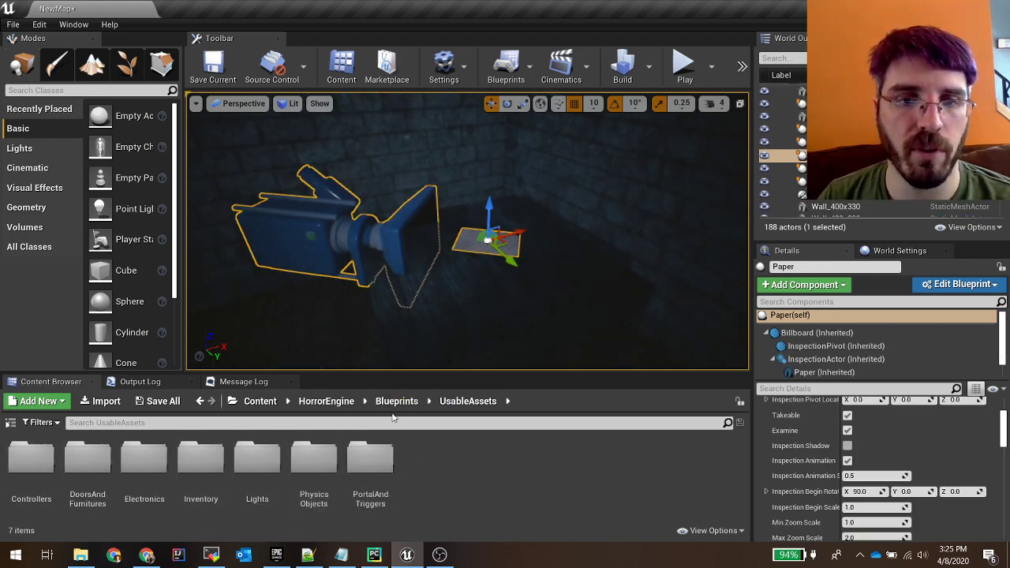
Step: Place a Paper asset from the Inventory folder on the floor beside the existing sheet, and delete the new copy
double_click(200, 456)
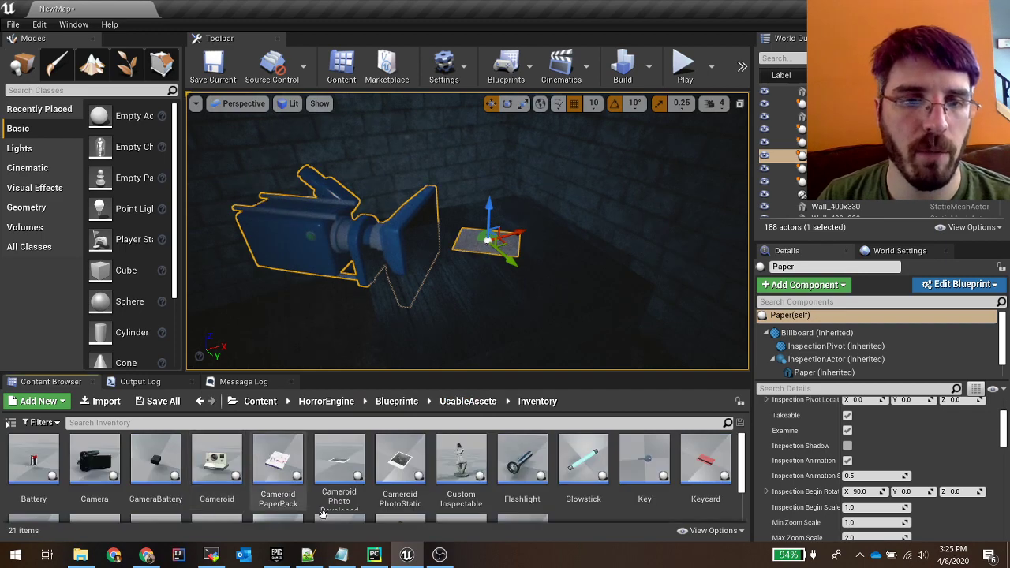
scroll(399, 497, down, 1)
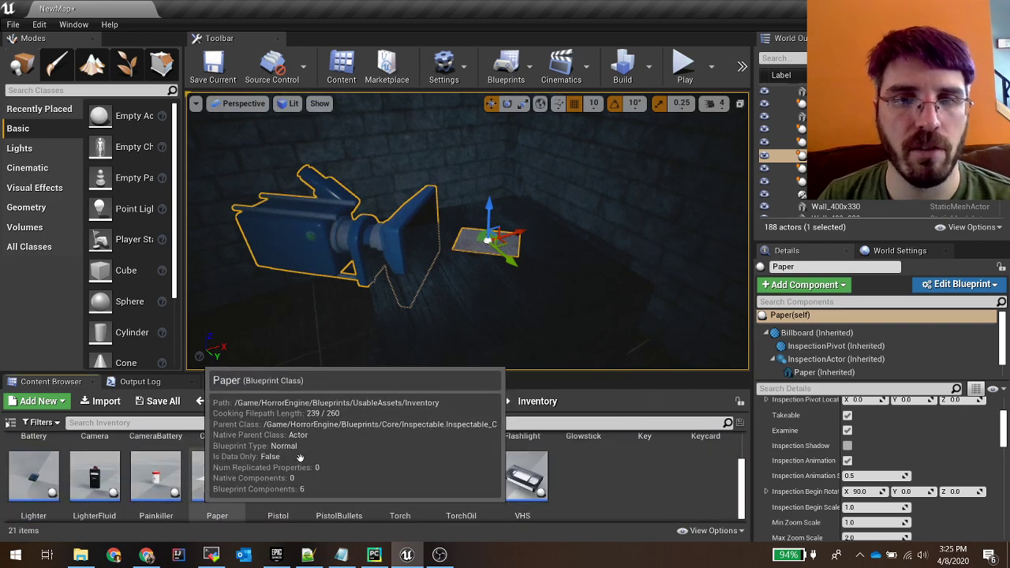
drag(217, 474, 490, 303)
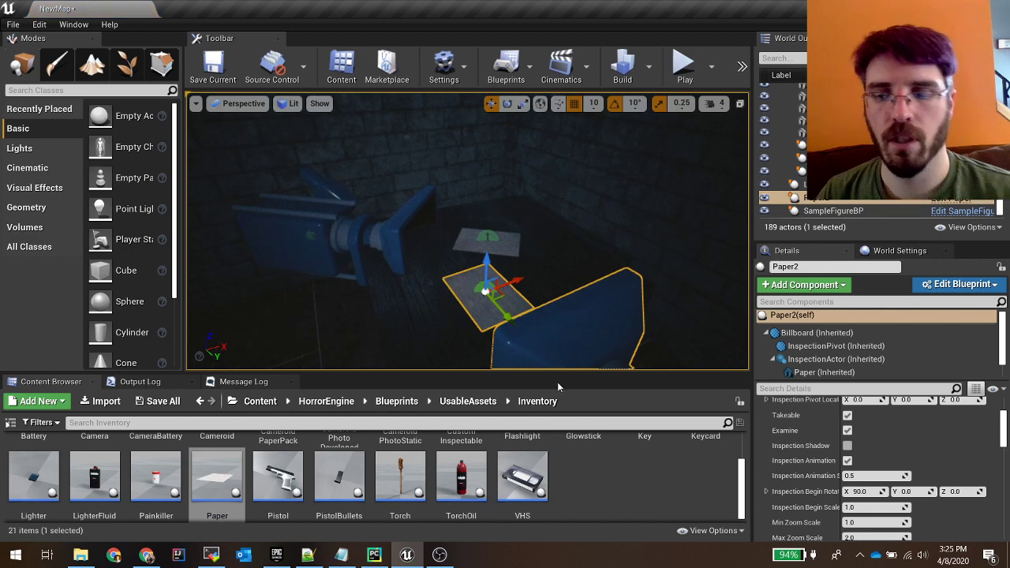
key(Delete)
Step: Reselect the original Paper actor and examine its Item Information and Reading Text settings
click(503, 253)
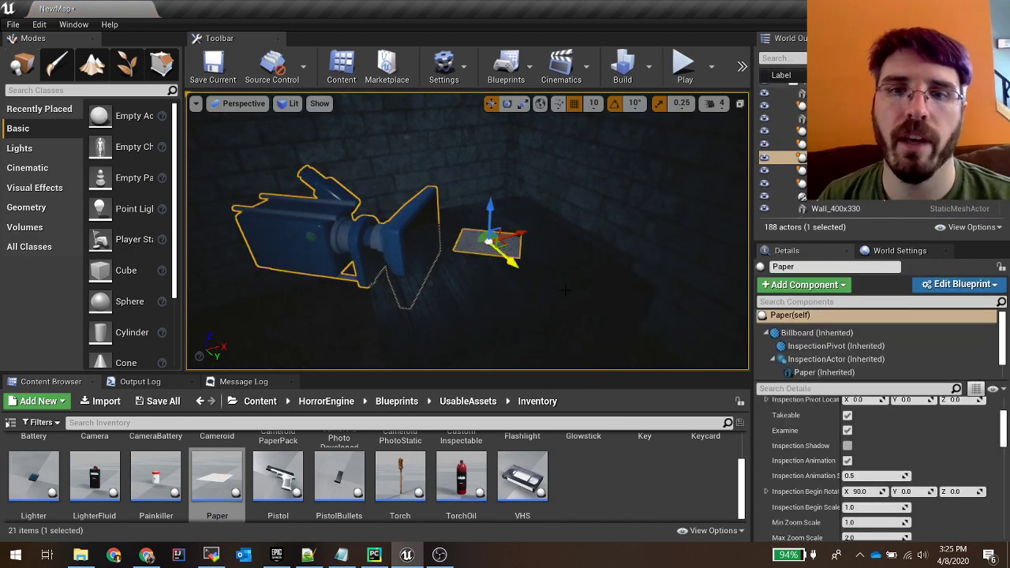
scroll(898, 423, up, 5)
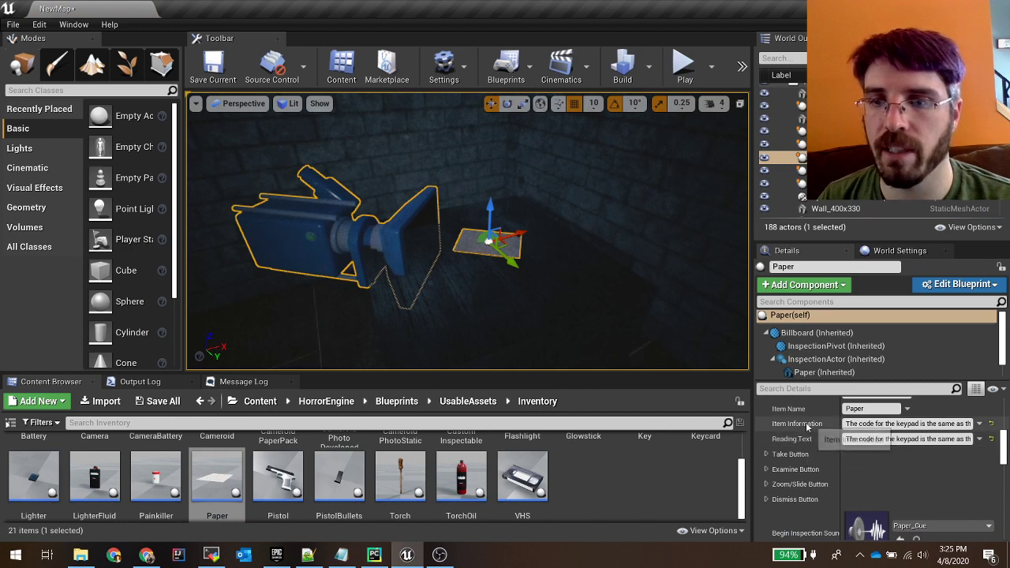
scroll(805, 432, down, 3)
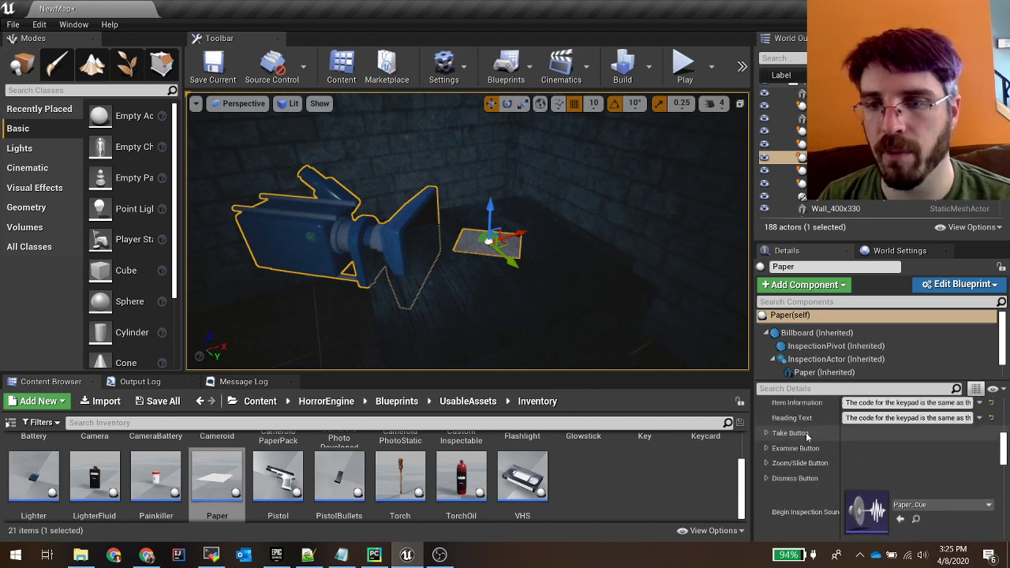
scroll(803, 437, up, 3)
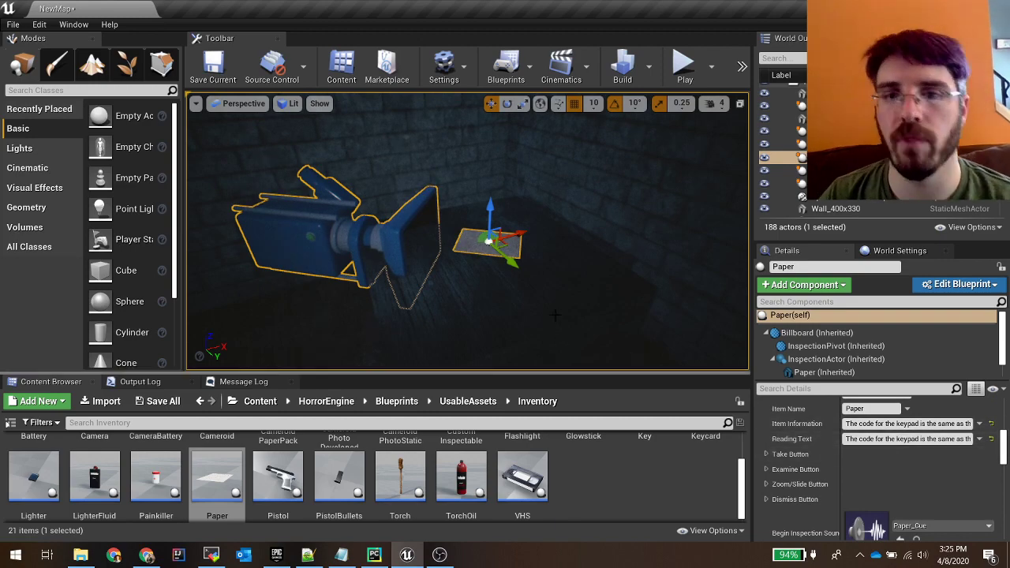
Step: Select the SecurityControl keypad on the wall and examine its Security Control Settings for the password, connected devices, alarm and sounds
right_drag(473, 236, 548, 308)
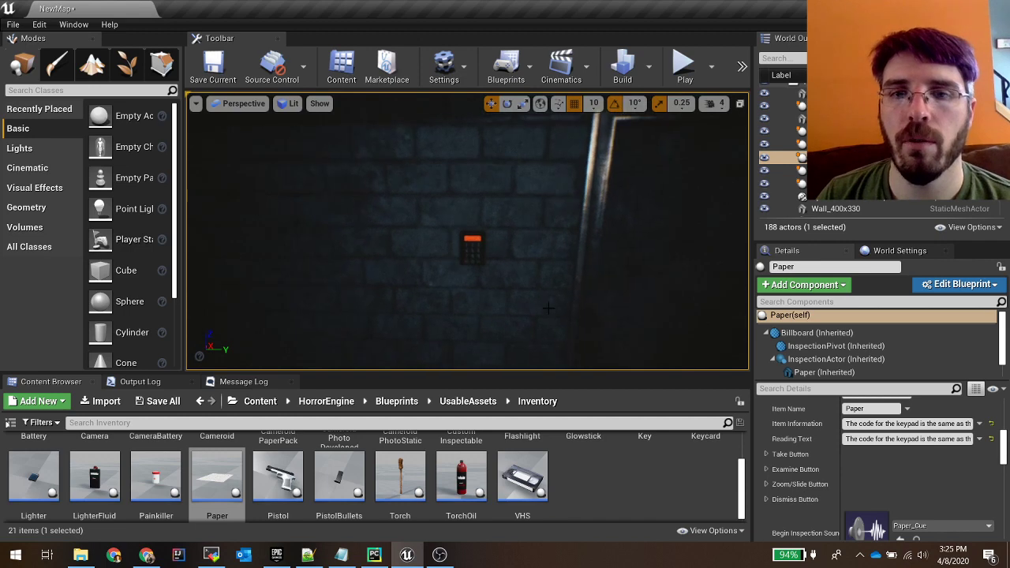
click(472, 249)
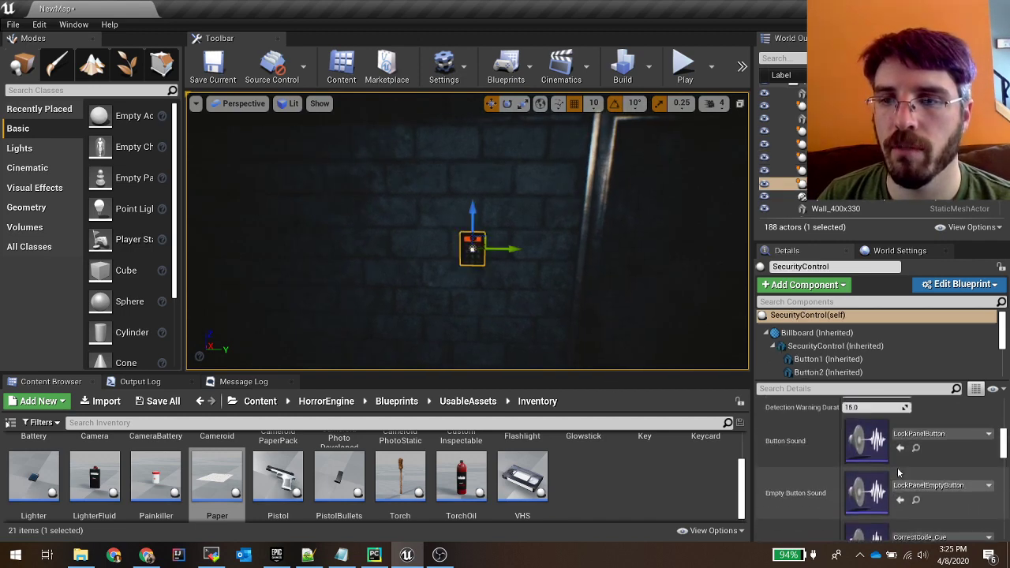
scroll(897, 467, up, 5)
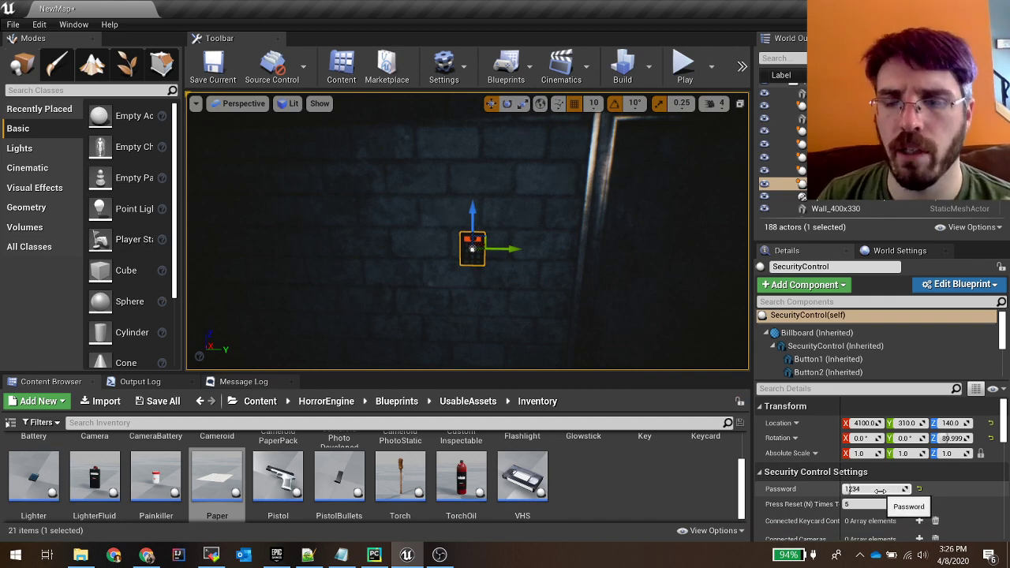
scroll(950, 500, down, 3)
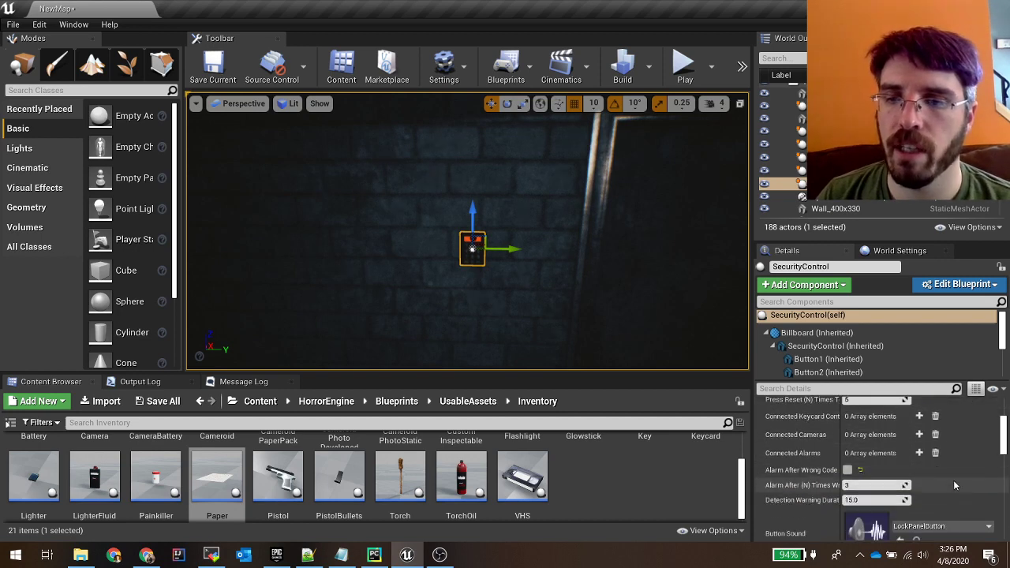
scroll(953, 485, down, 2)
scroll(953, 484, up, 5)
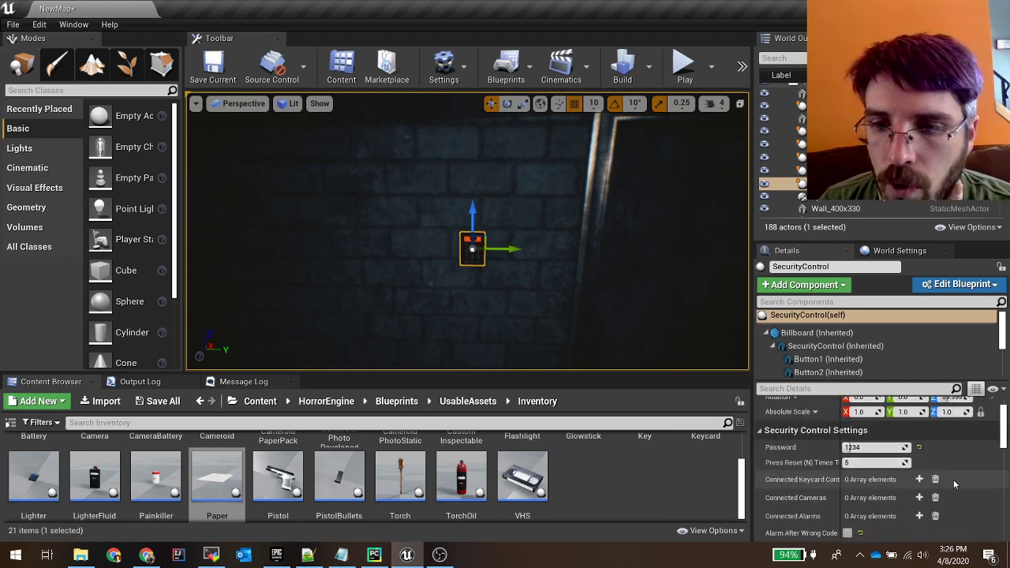
scroll(952, 479, down, 6)
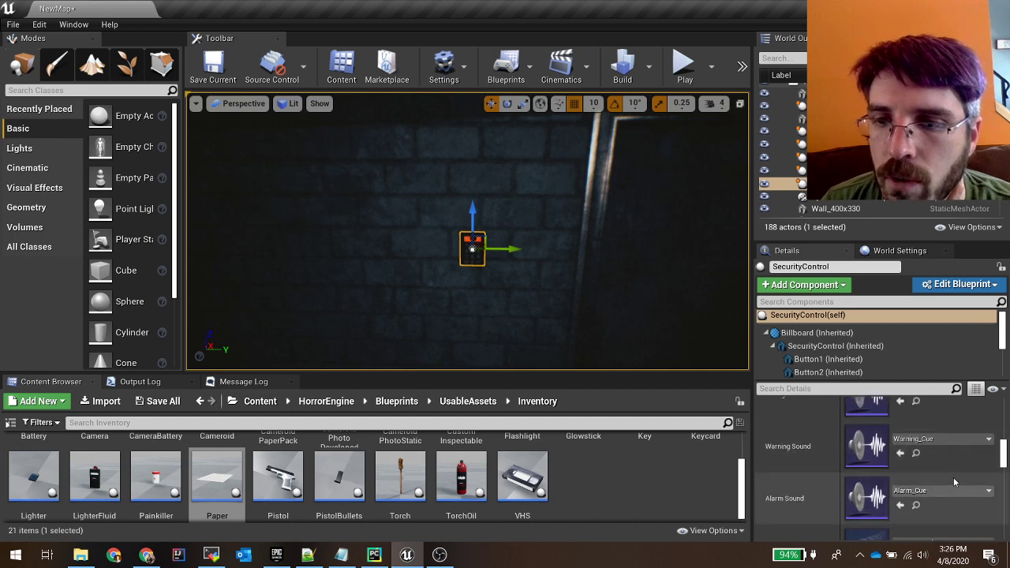
Step: Expand the keypad's first Horror Events element and its Horror Event group, and examine the trigger options
scroll(953, 482, down, 3)
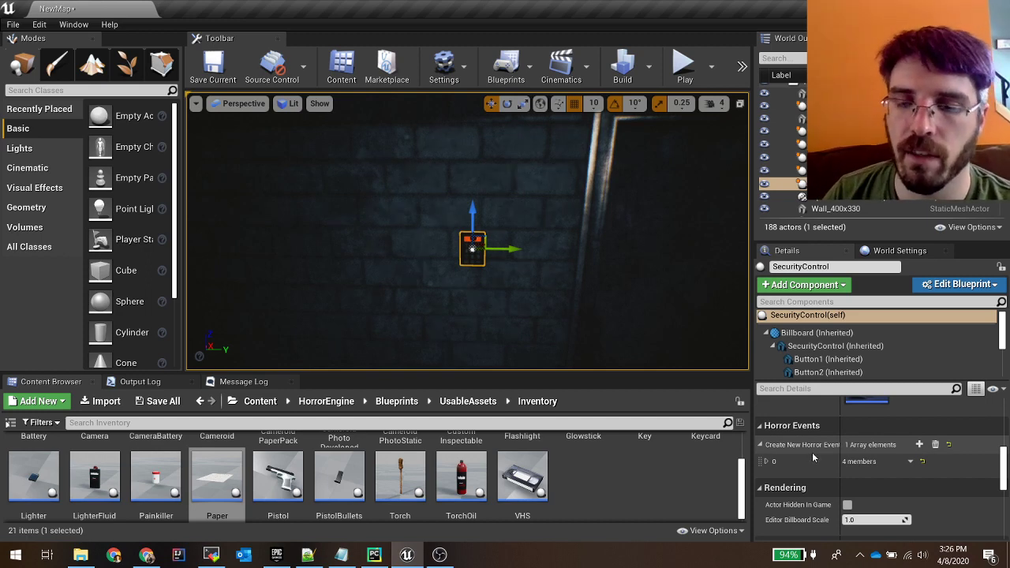
click(766, 463)
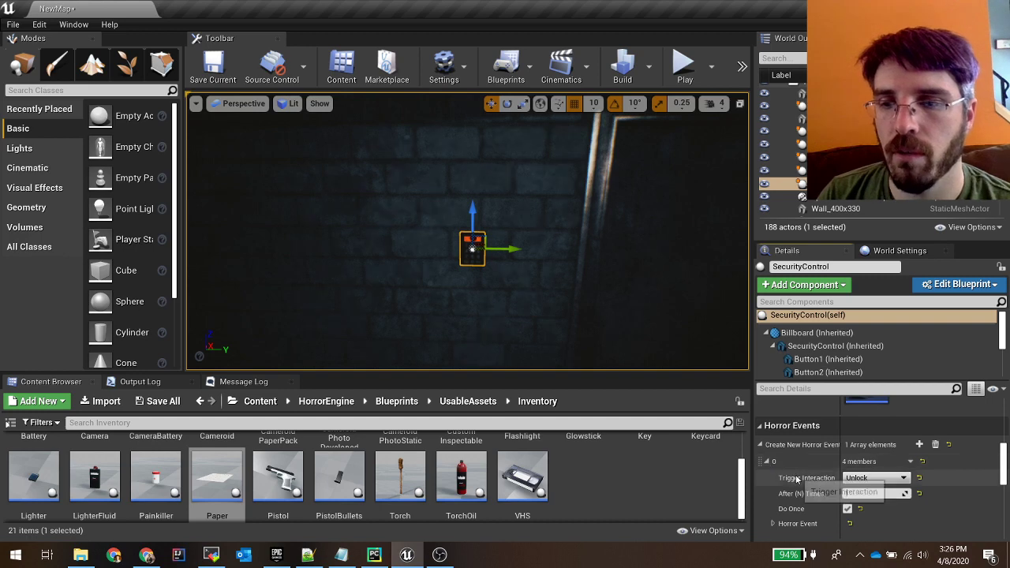
scroll(798, 479, down, 2)
click(791, 484)
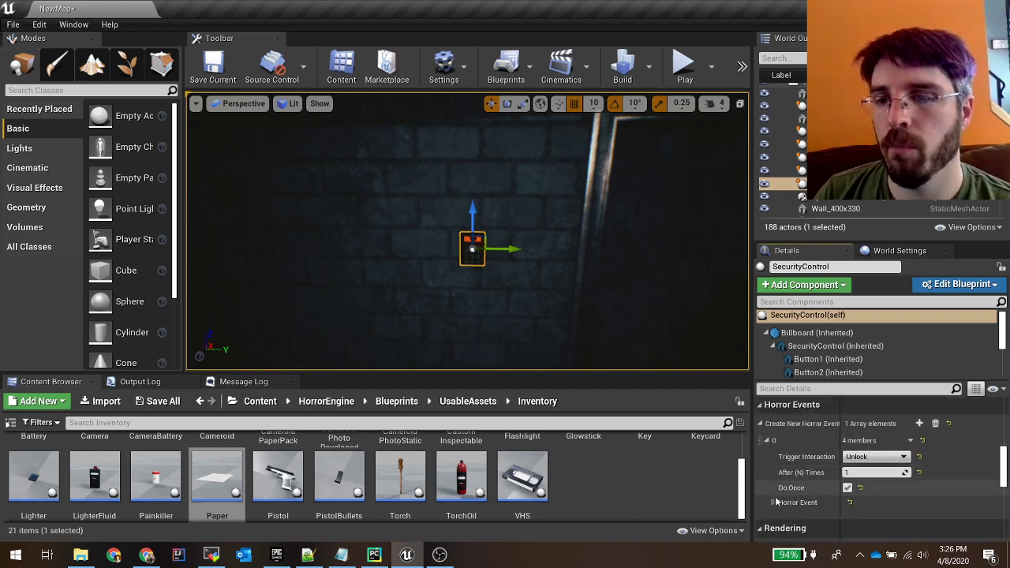
scroll(794, 489, up, 1)
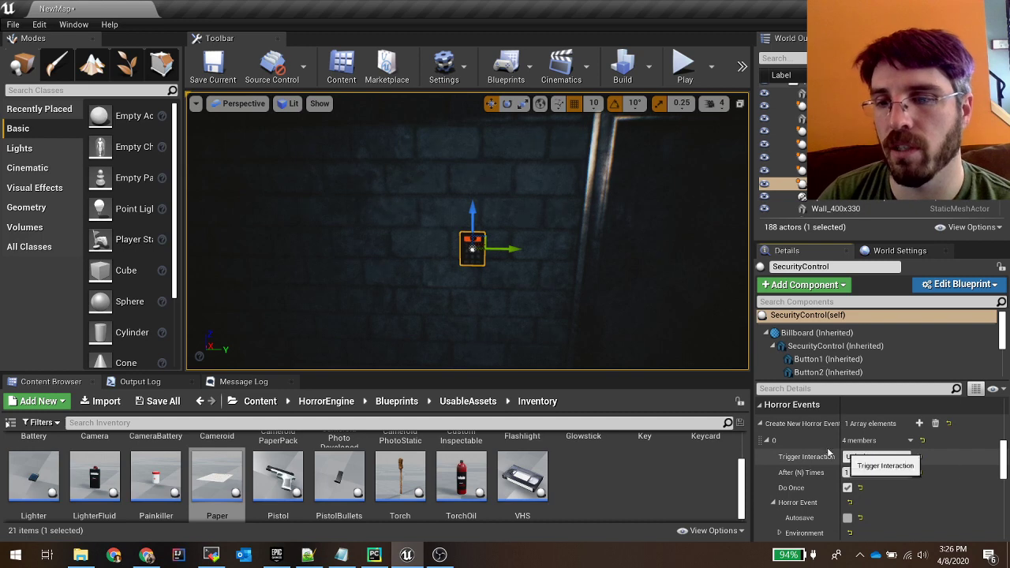
scroll(821, 454, down, 2)
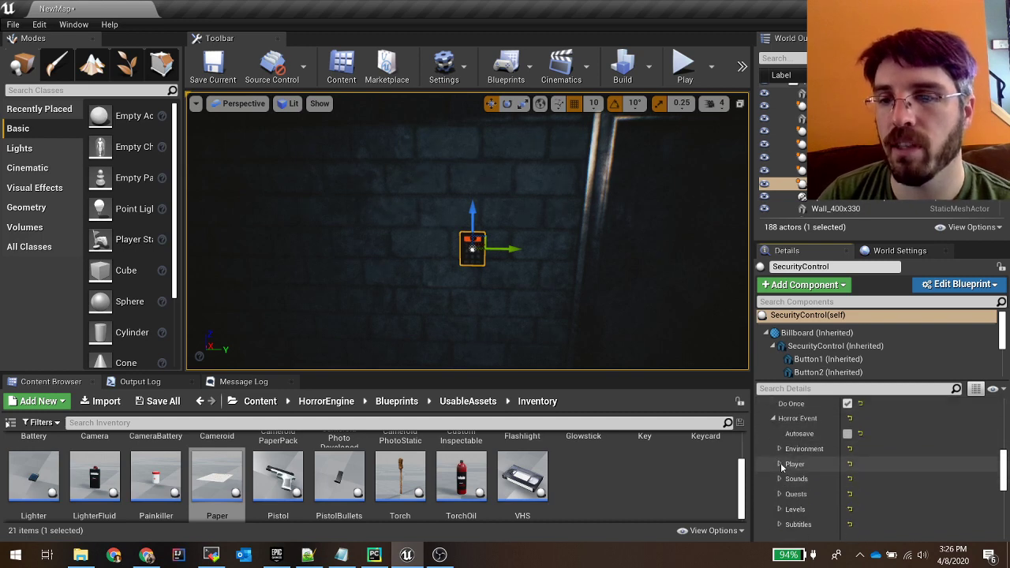
Step: Expand the Environment group and its first Actor Interaction element, and examine which interaction the event performs
click(780, 448)
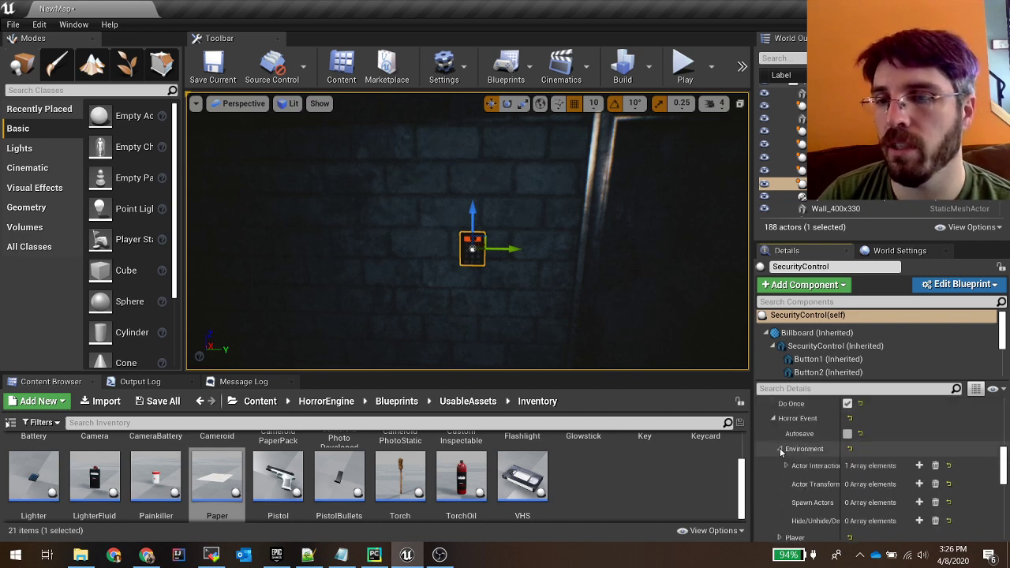
scroll(782, 463, down, 1)
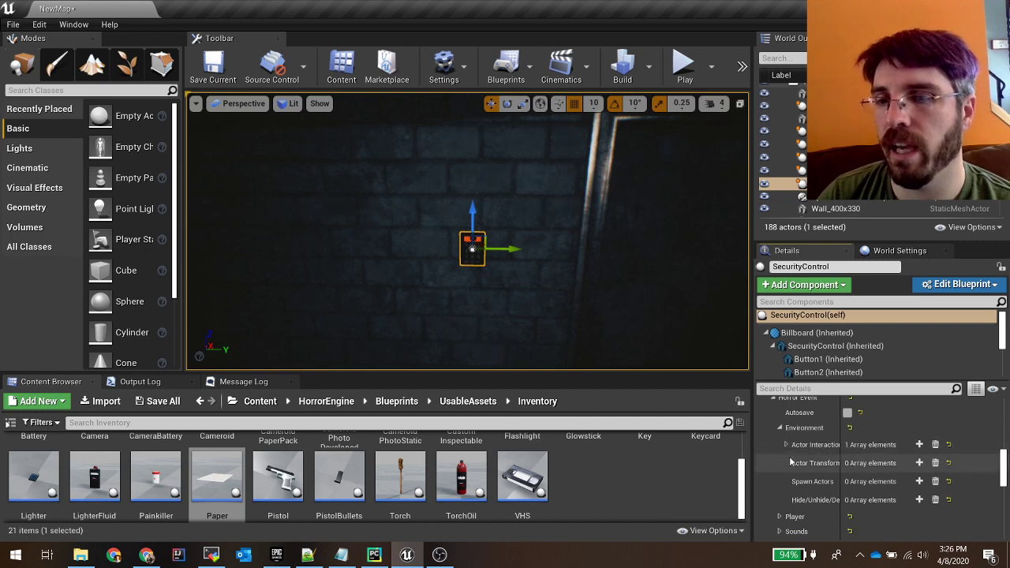
click(785, 444)
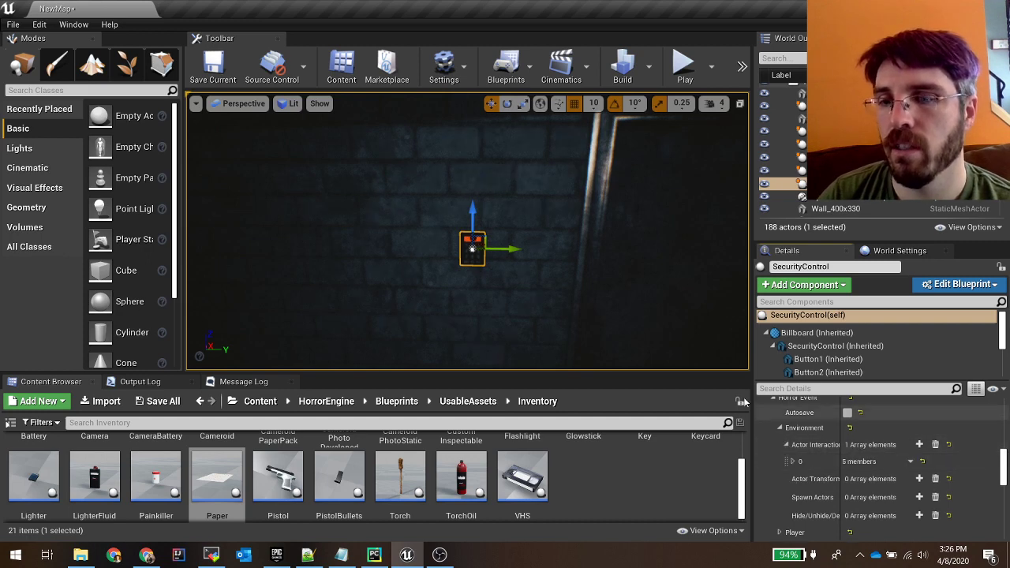
click(793, 461)
scroll(810, 476, down, 1)
scroll(810, 476, down, 1)
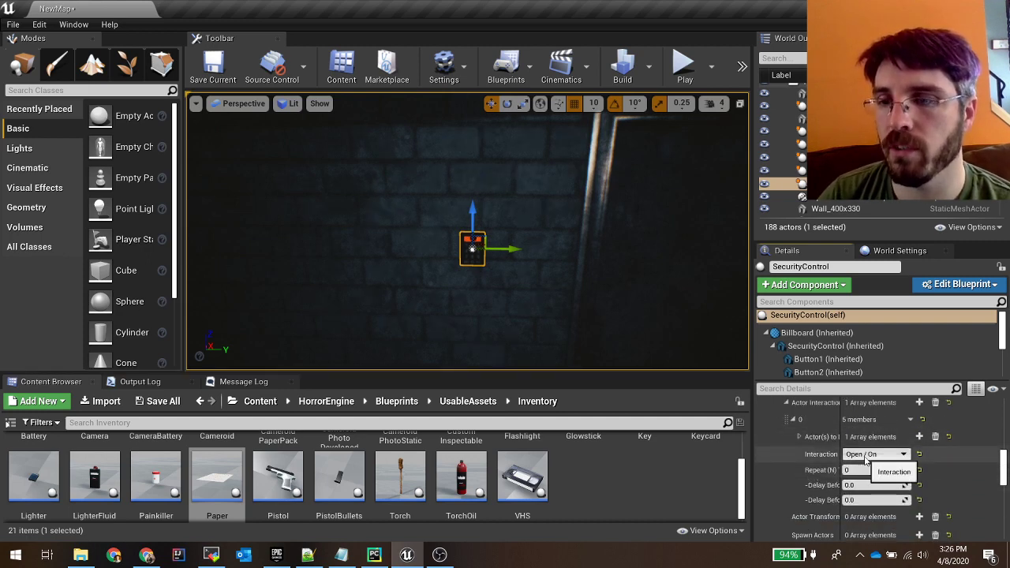
Step: Expand the actors affected by the keypad's interaction event and examine the linked door beside the keypad
click(799, 437)
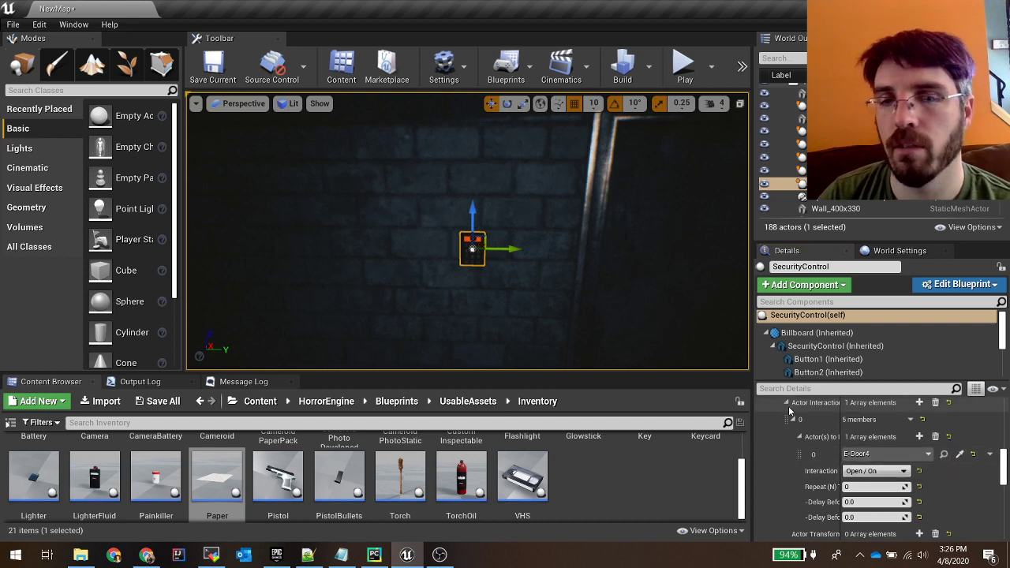
drag(585, 314, 615, 336)
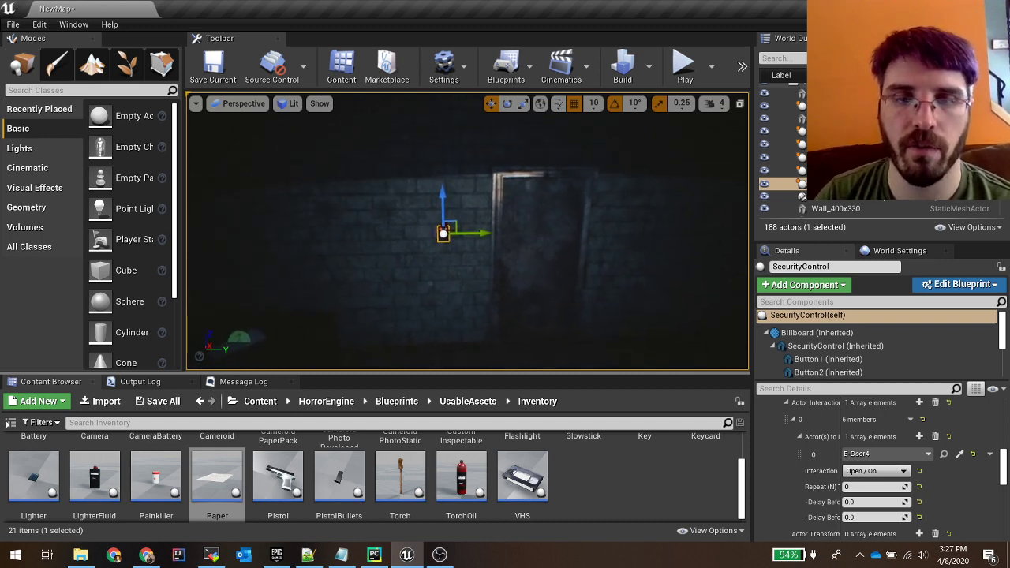
Step: Filter the level's actors by "put" and select the PutTrigger inside the walled pit
right_drag(615, 336, 602, 318)
key(w)
key(s)
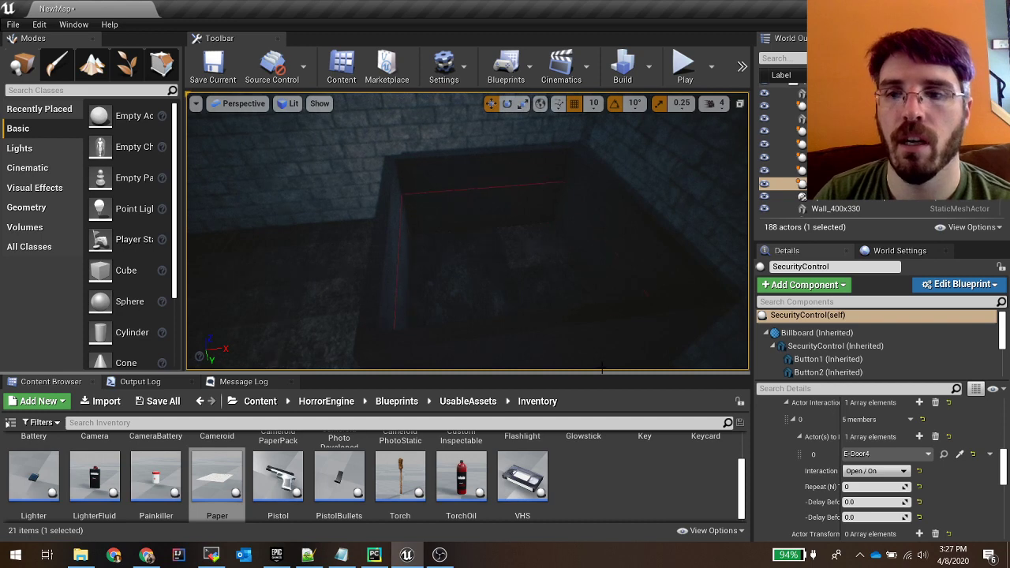
right_drag(503, 239, 505, 242)
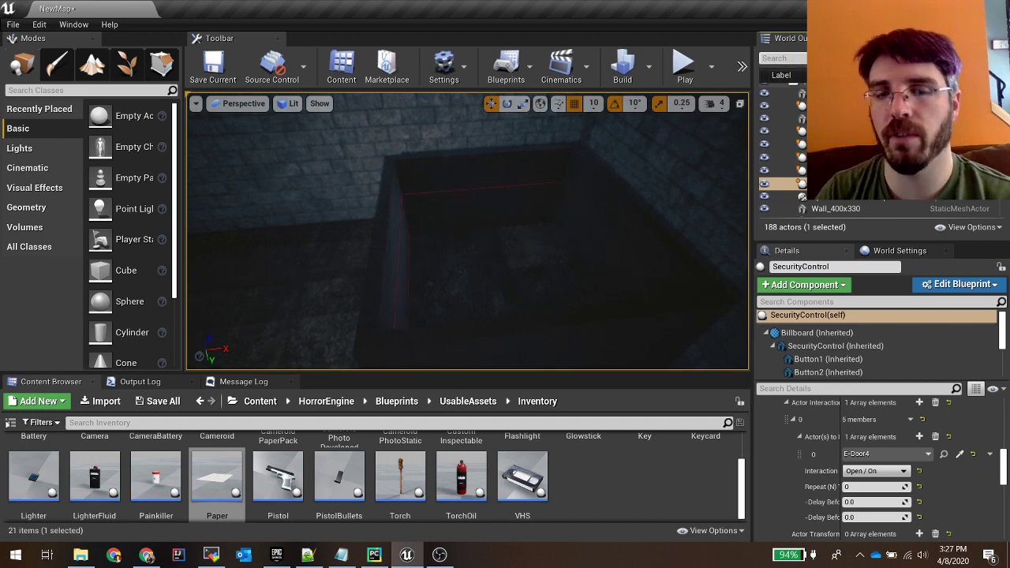
text(ut)
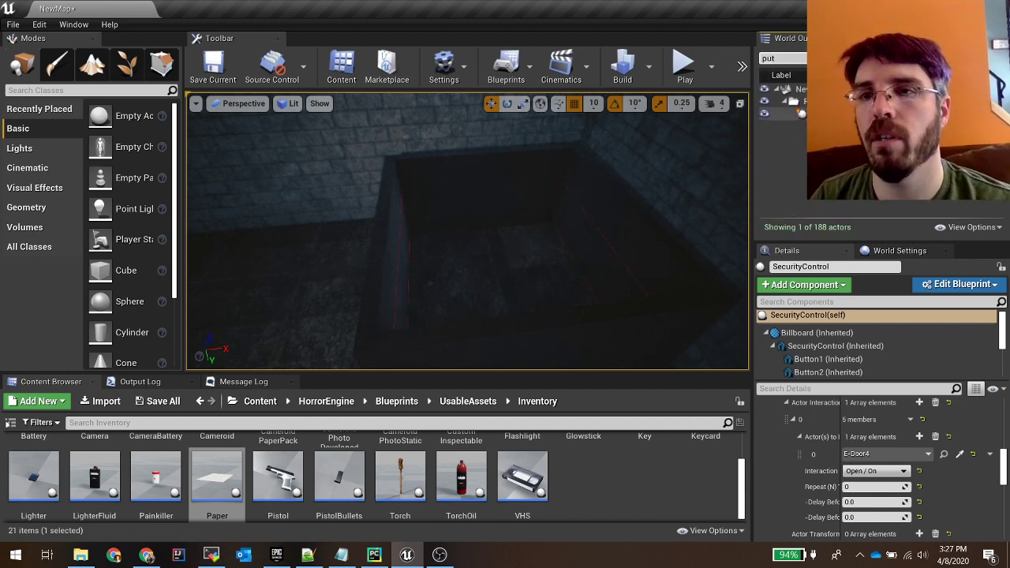
click(801, 113)
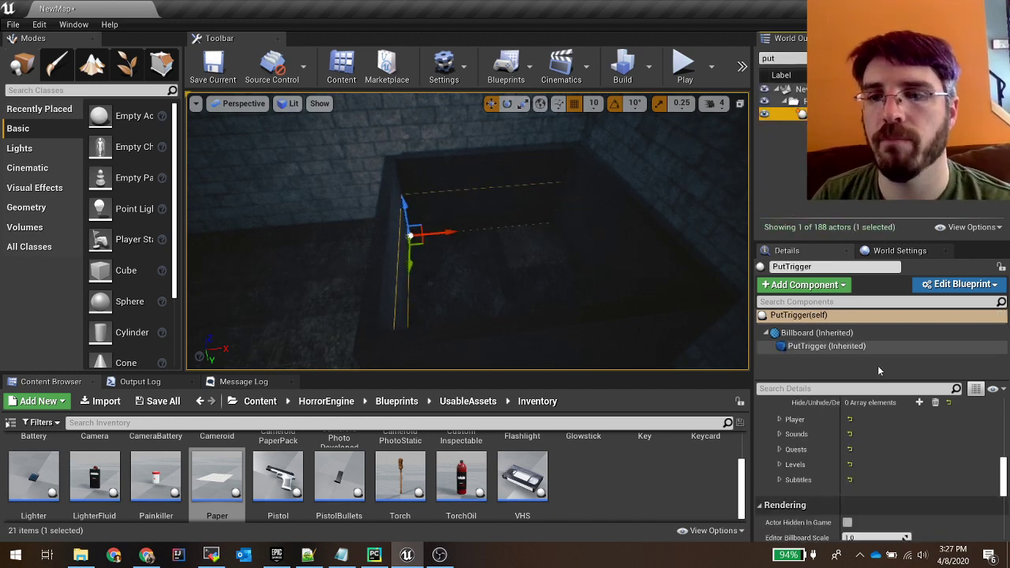
Step: Examine the PutTrigger's Collision Settings for its box extent and required actor, and locate the Ball in the level
scroll(928, 456, up, 10)
scroll(927, 455, up, 2)
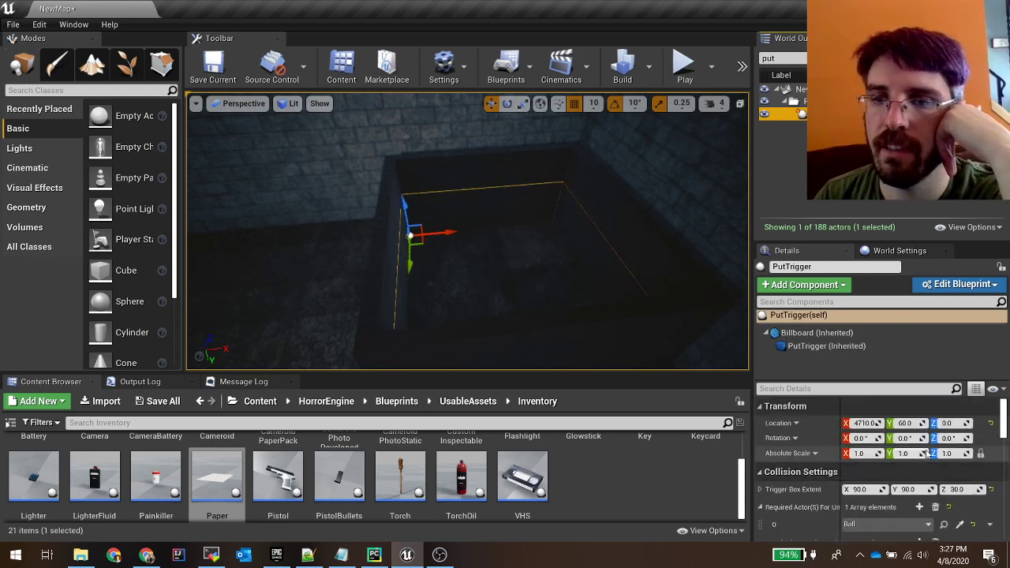
scroll(907, 454, down, 4)
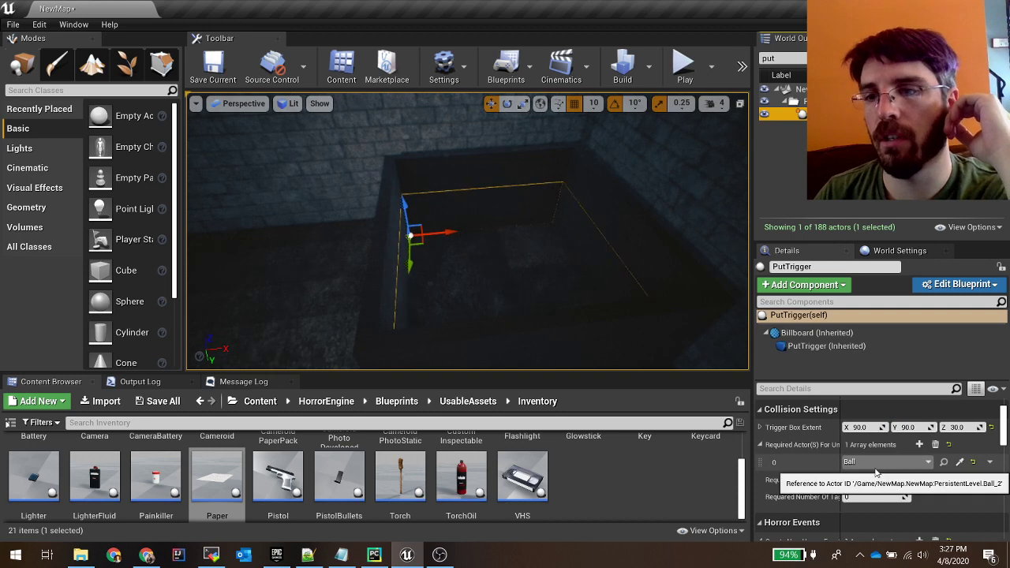
right_drag(616, 300, 490, 355)
key(w)
key(s)
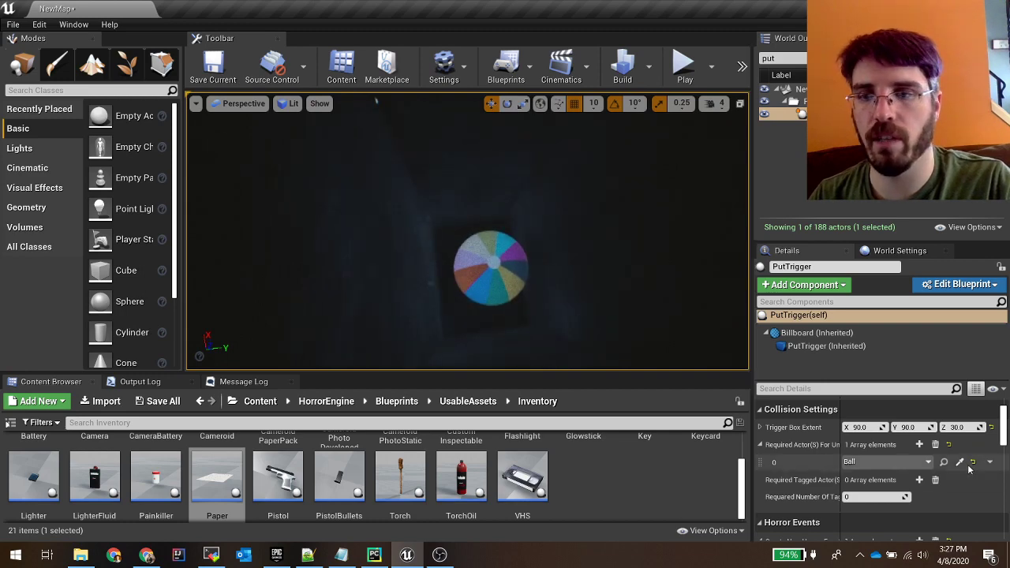
Step: Examine the PutTrigger's Horror Events for the trigger interaction and target actor, and look at the door it operates
right_drag(530, 306, 513, 246)
scroll(807, 496, down, 3)
scroll(806, 496, down, 2)
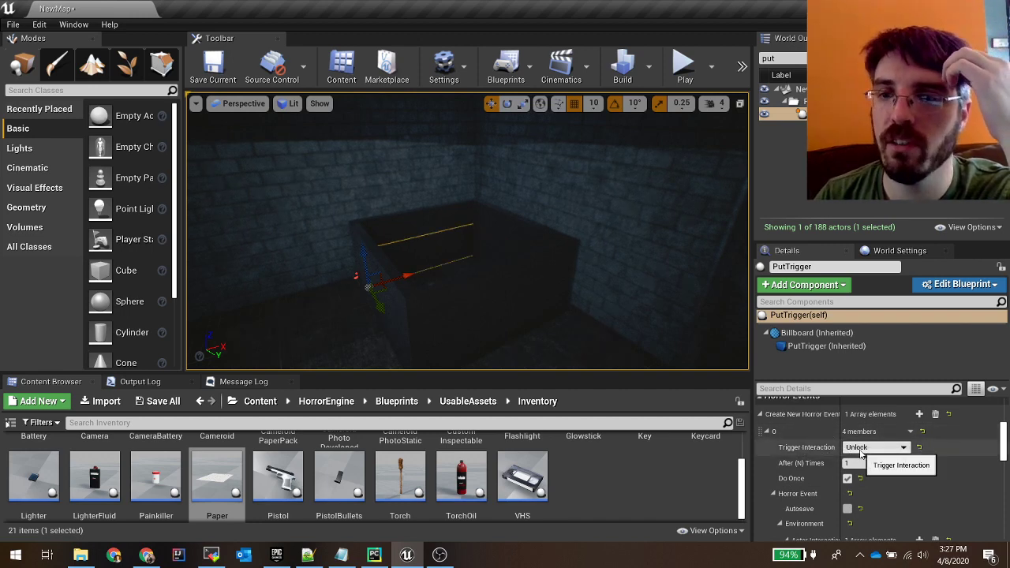
scroll(810, 473, down, 4)
scroll(810, 473, down, 3)
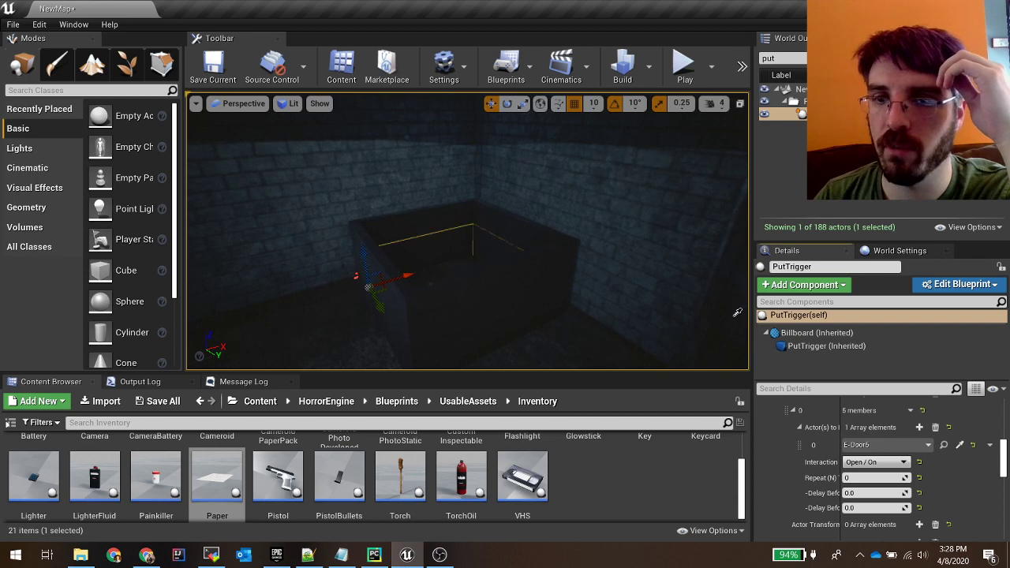
right_drag(703, 350, 708, 328)
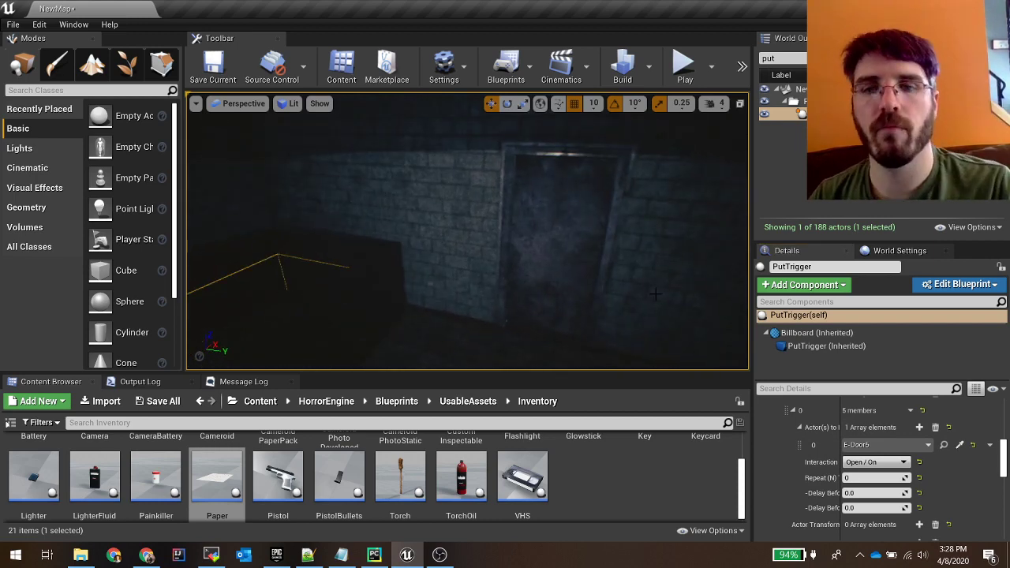
Step: Open the PortalAndTriggers folder in UsableAssets while viewing the level's existing portal
right_drag(656, 293, 683, 294)
key(s)
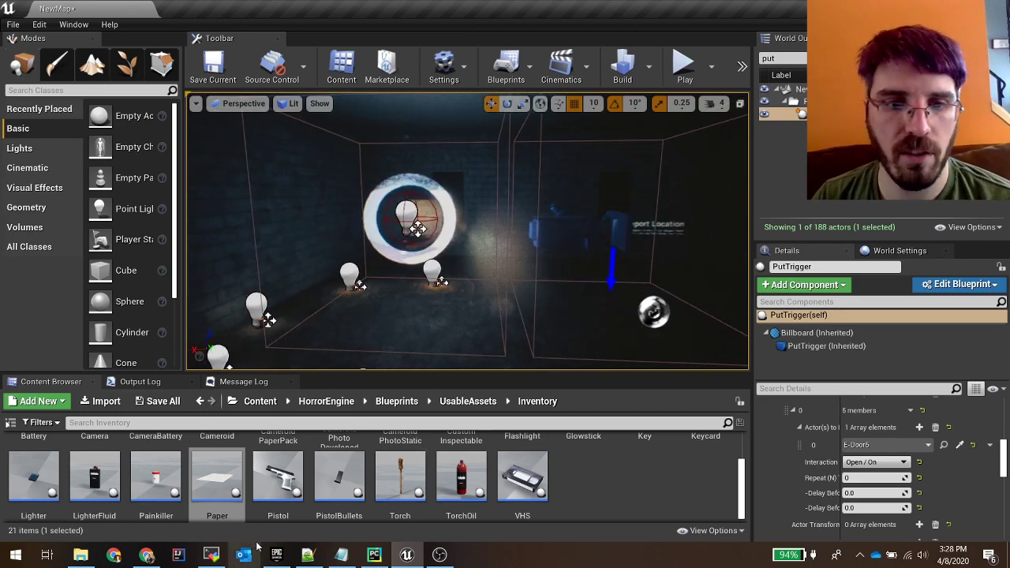
click(468, 400)
double_click(375, 466)
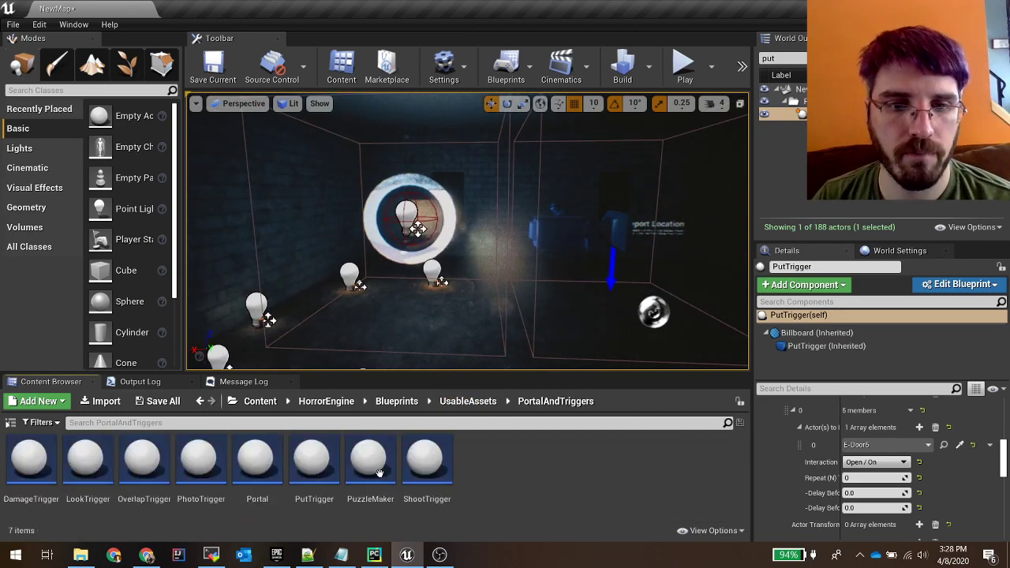
Step: Try placing a Portal beside the existing portals, and remove it again
drag(257, 464, 557, 305)
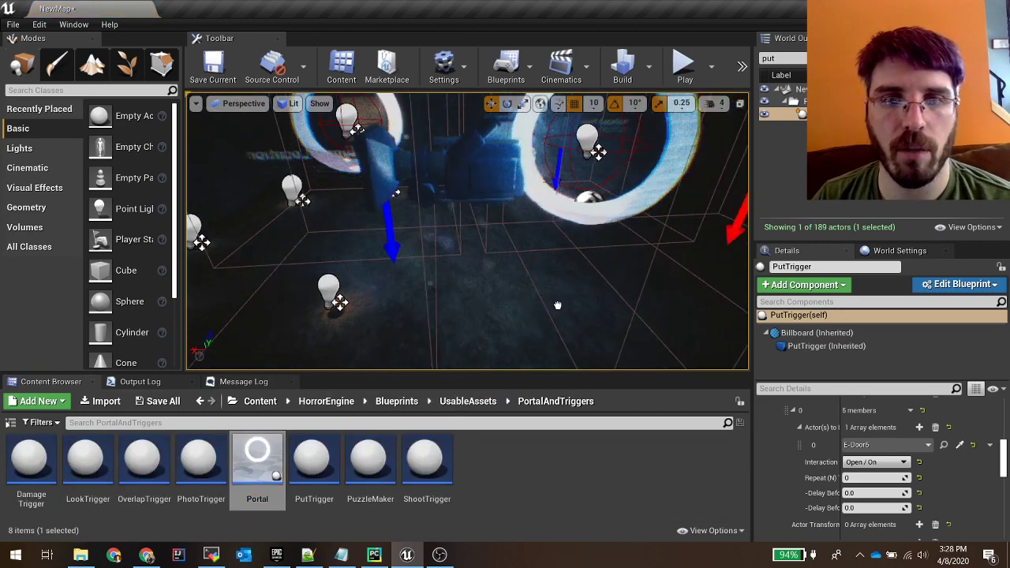
key(f)
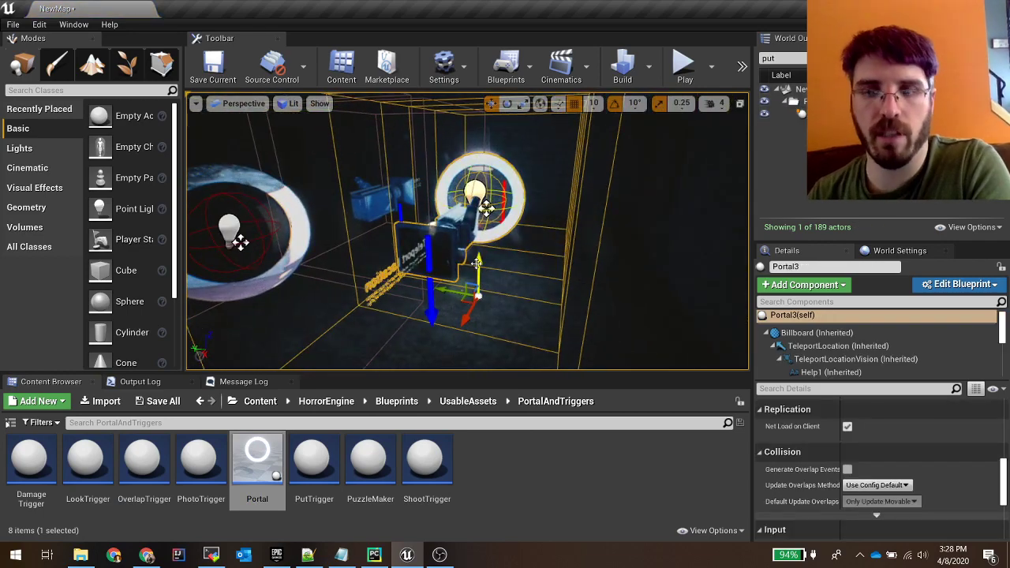
key(Delete)
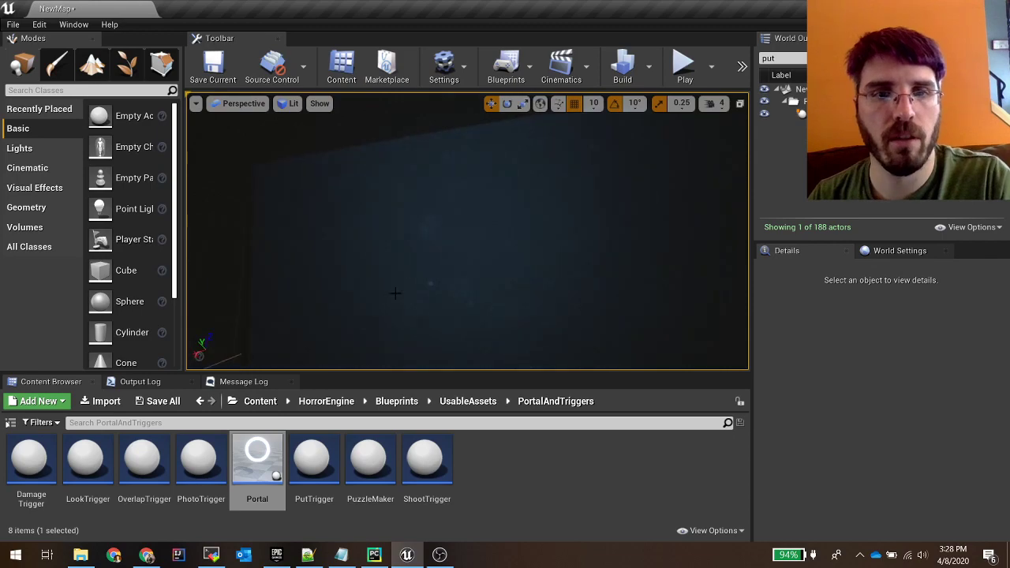
Step: Place a Portal on the open floor and select its TeleportLocation component
drag(243, 473, 579, 210)
right_drag(579, 210, 473, 160)
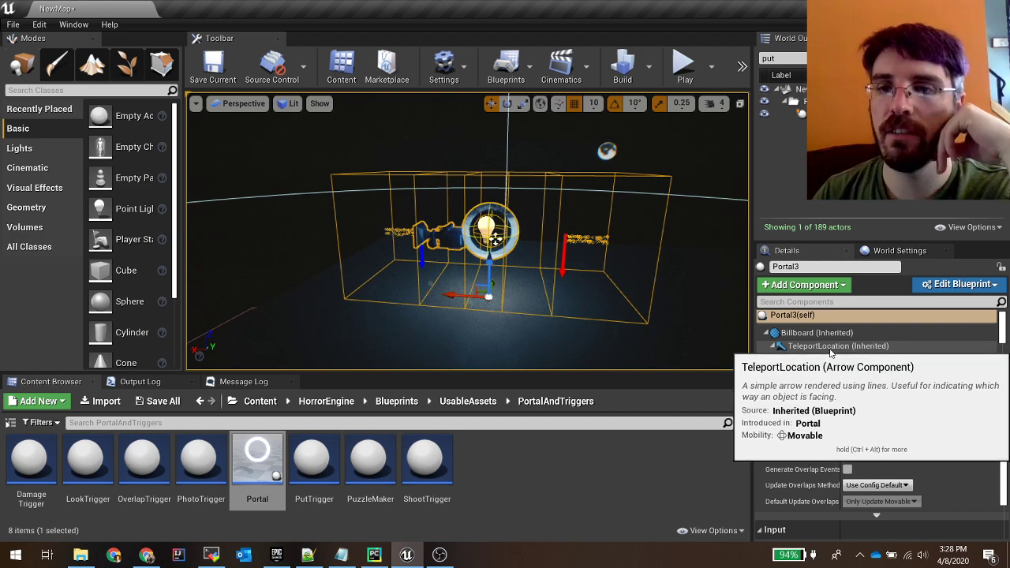
click(830, 349)
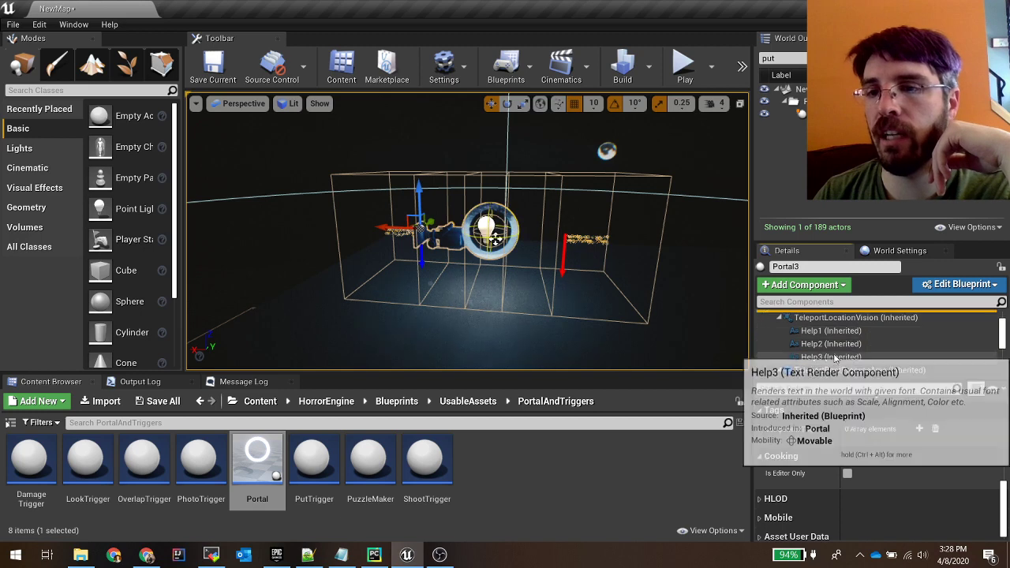
scroll(844, 361, down, 2)
scroll(834, 359, up, 3)
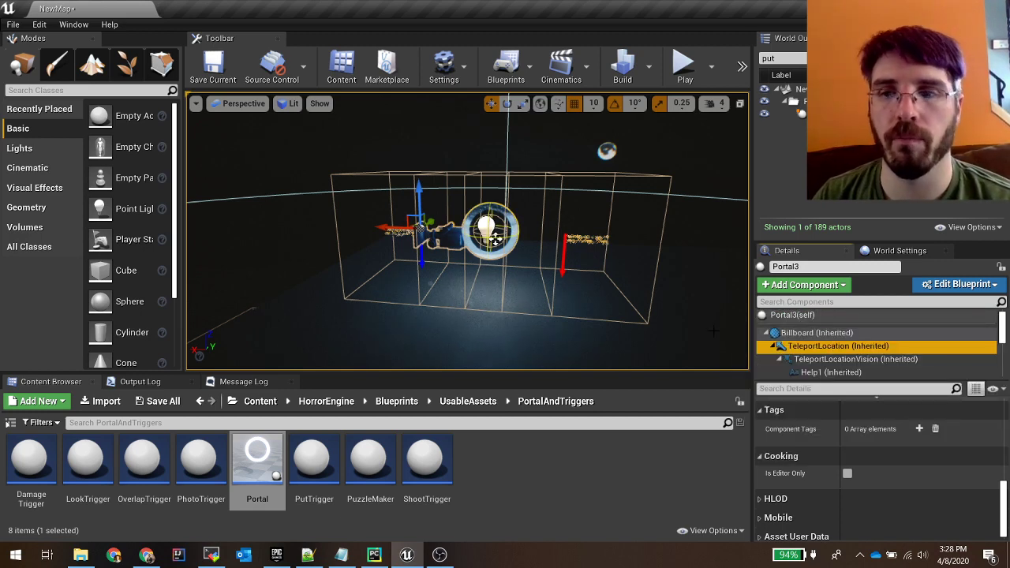
Step: Move the new portal's TeleportLocation away from the ring toward the edge of the floor
right_drag(532, 240, 568, 278)
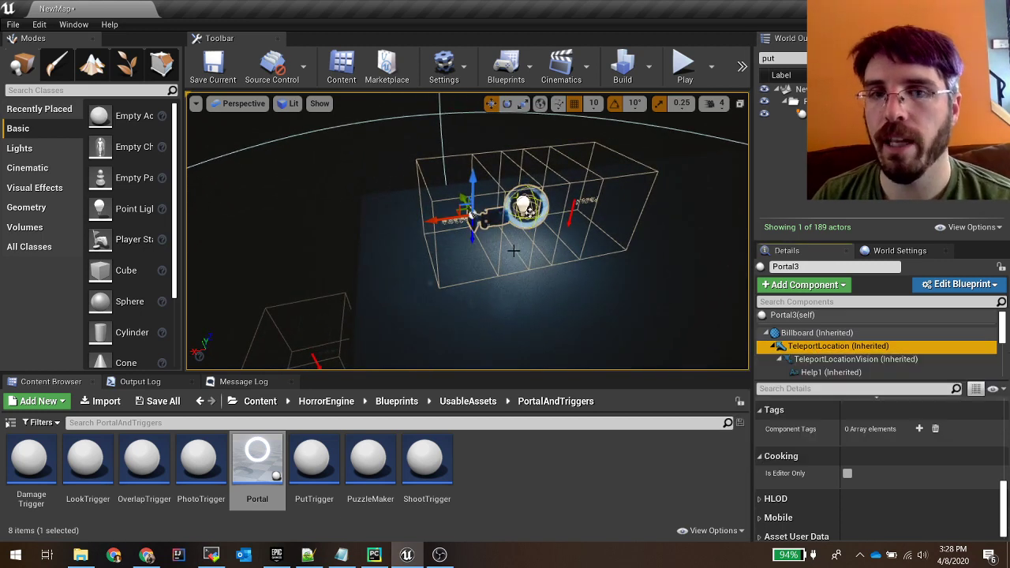
drag(451, 220, 455, 197)
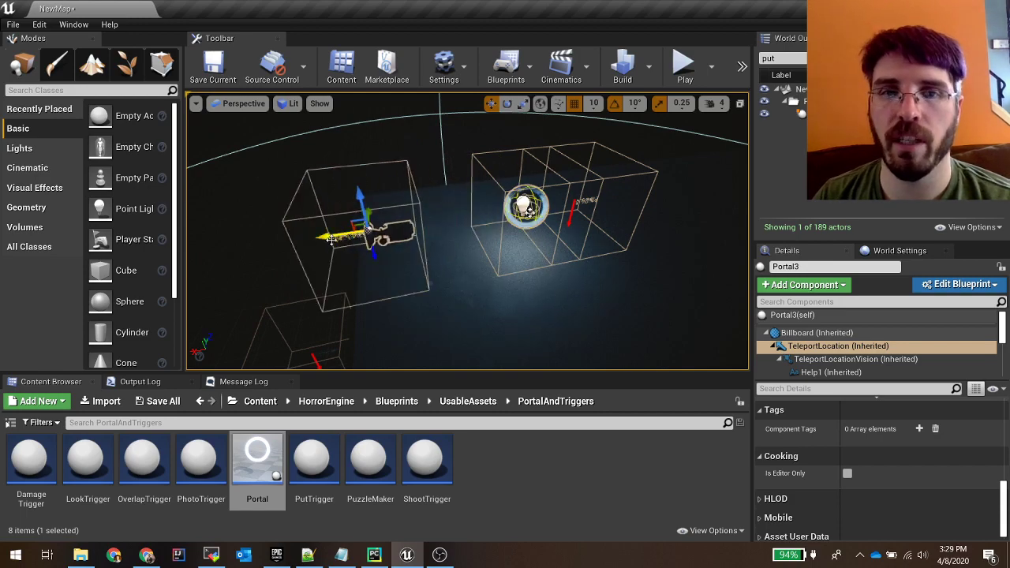
right_drag(331, 239, 359, 254)
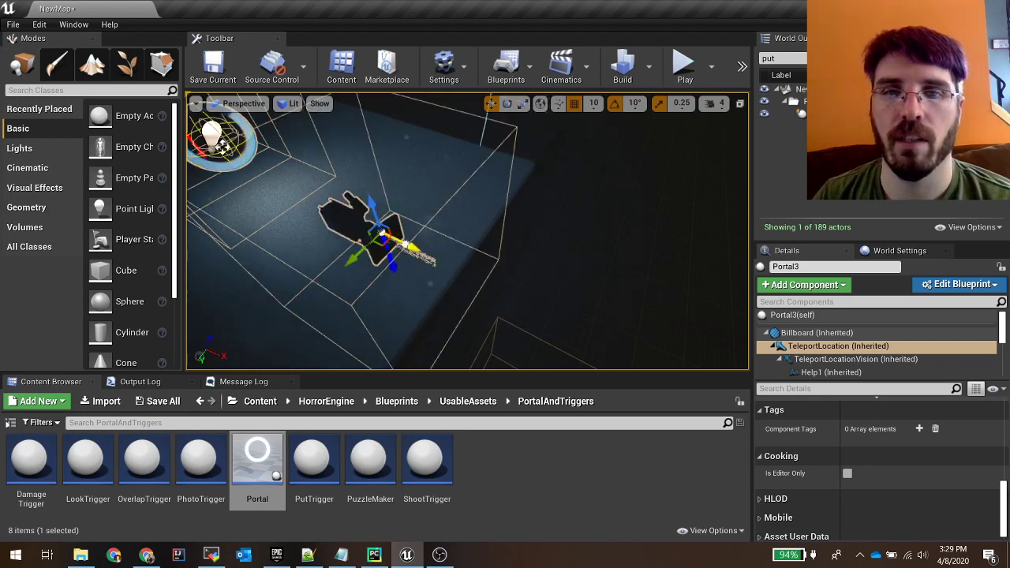
drag(405, 244, 462, 206)
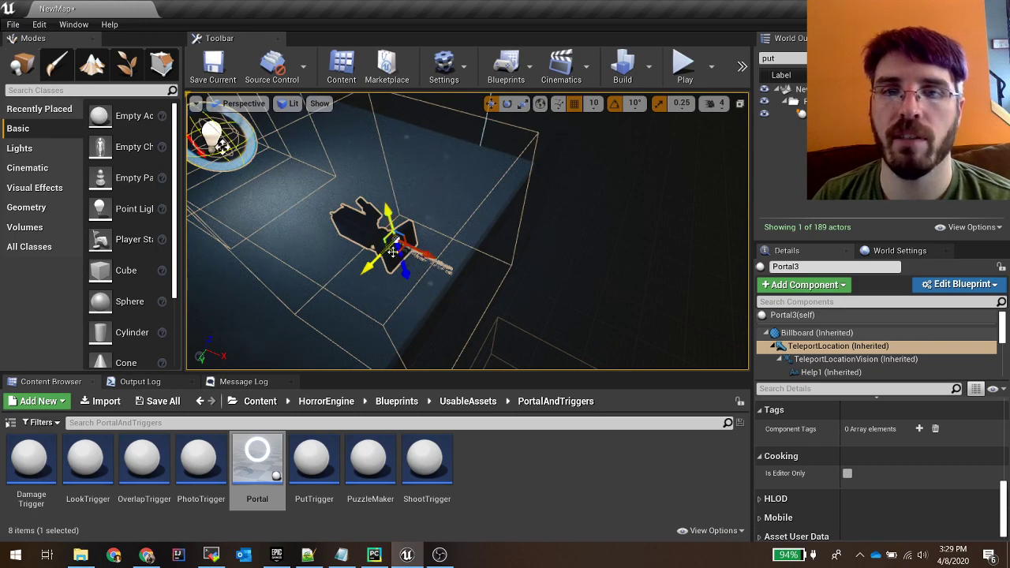
drag(380, 225, 406, 197)
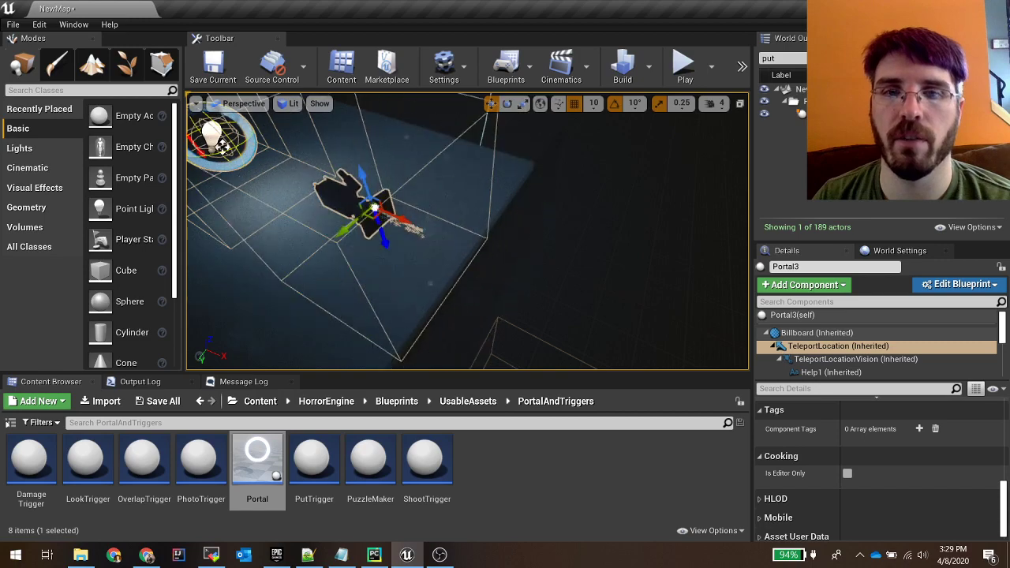
right_drag(424, 215, 292, 206)
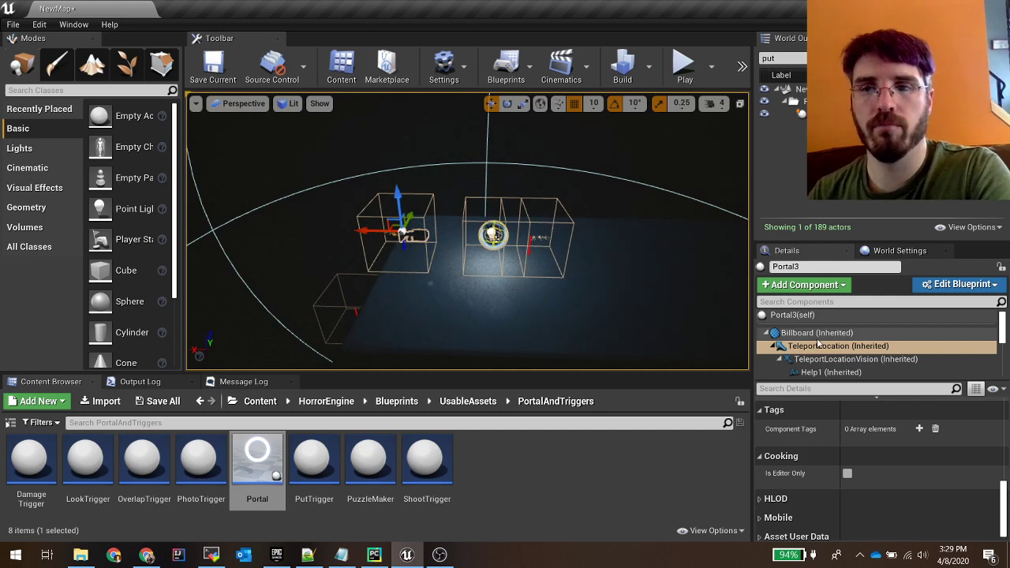
Step: Delete the Portal placed on the open floor
key(Delete)
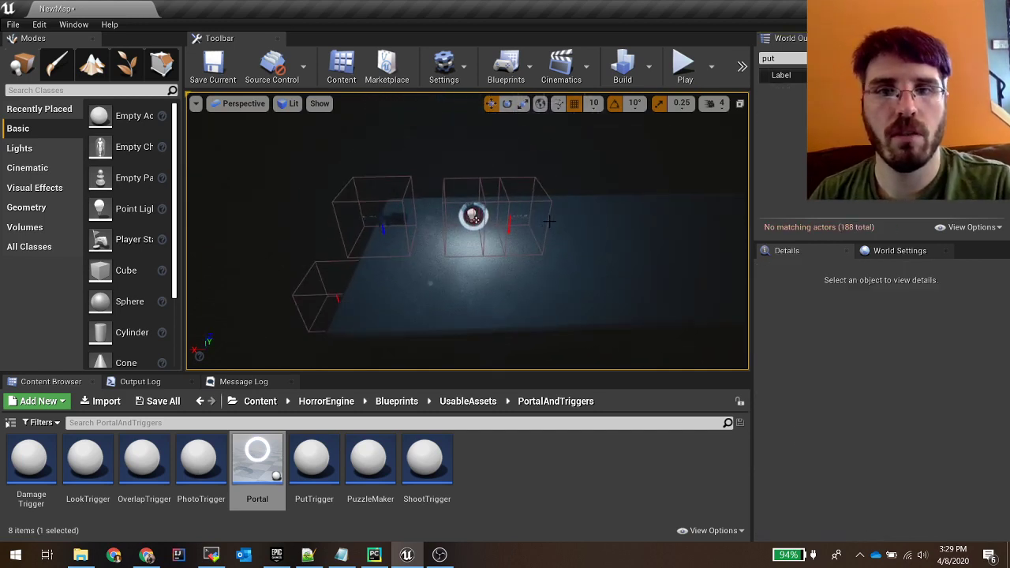
click(475, 218)
key(Delete)
Step: Examine the dark brick-walled room with the closed door, including its floor and corner
right_drag(484, 235, 527, 209)
key(w)
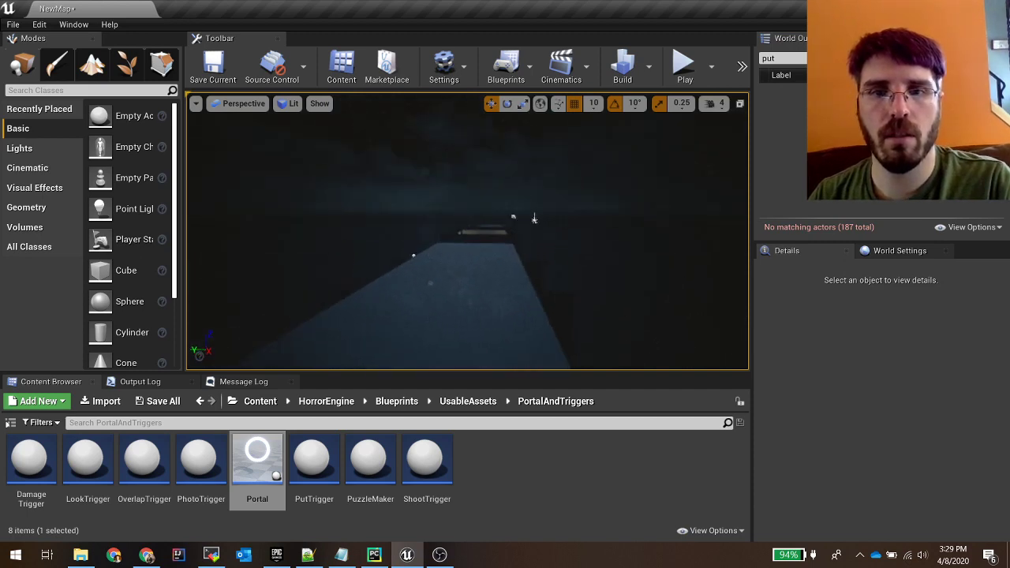
key(w)
right_drag(467, 231, 679, 236)
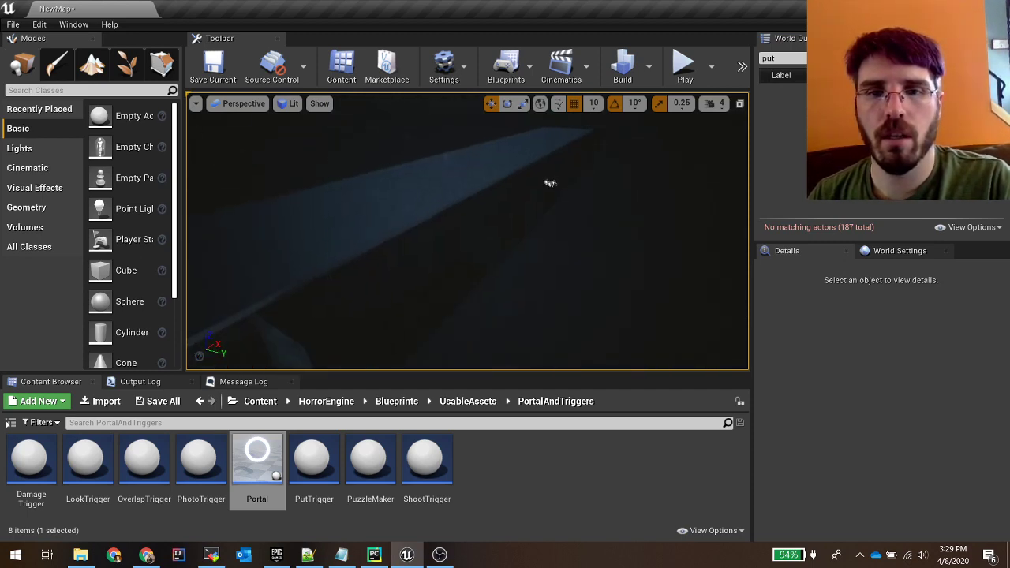
key(w)
right_drag(550, 229, 517, 218)
key(w)
right_drag(430, 260, 407, 276)
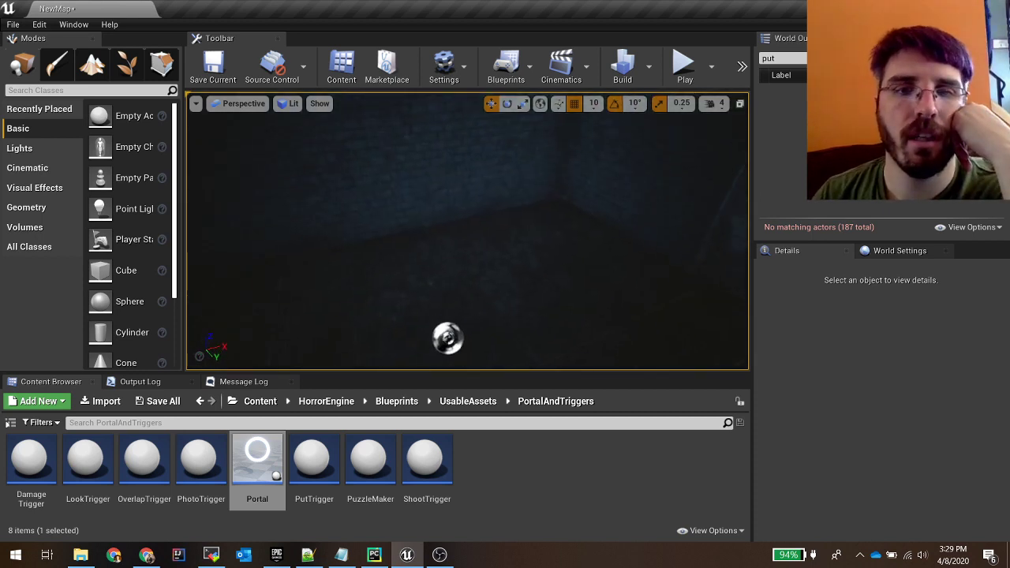
key(s)
right_drag(467, 232, 475, 216)
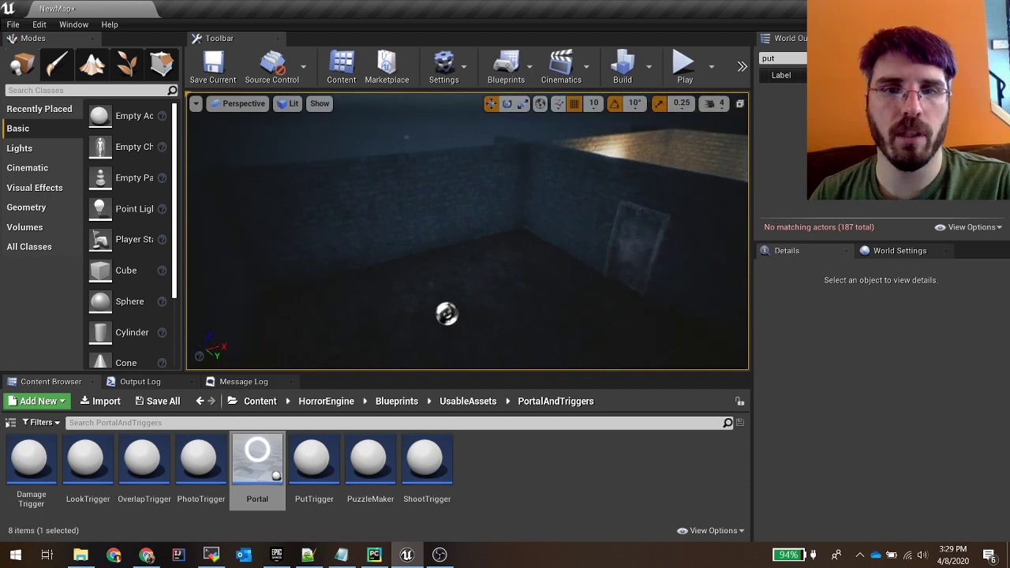
key(w)
right_drag(467, 253, 500, 264)
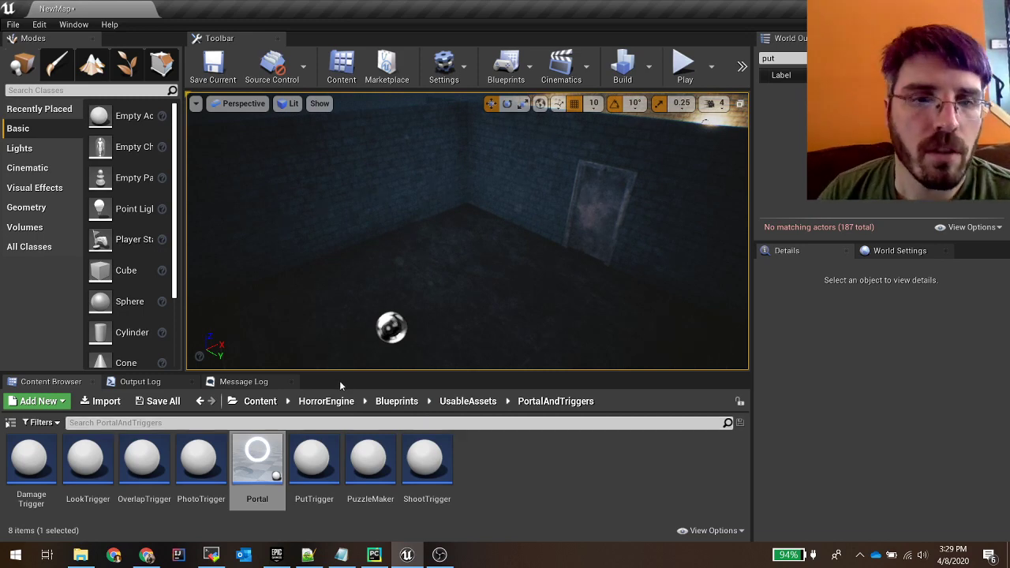
Step: Open the Meshes folder inside the MultistoryDungeons content
click(260, 402)
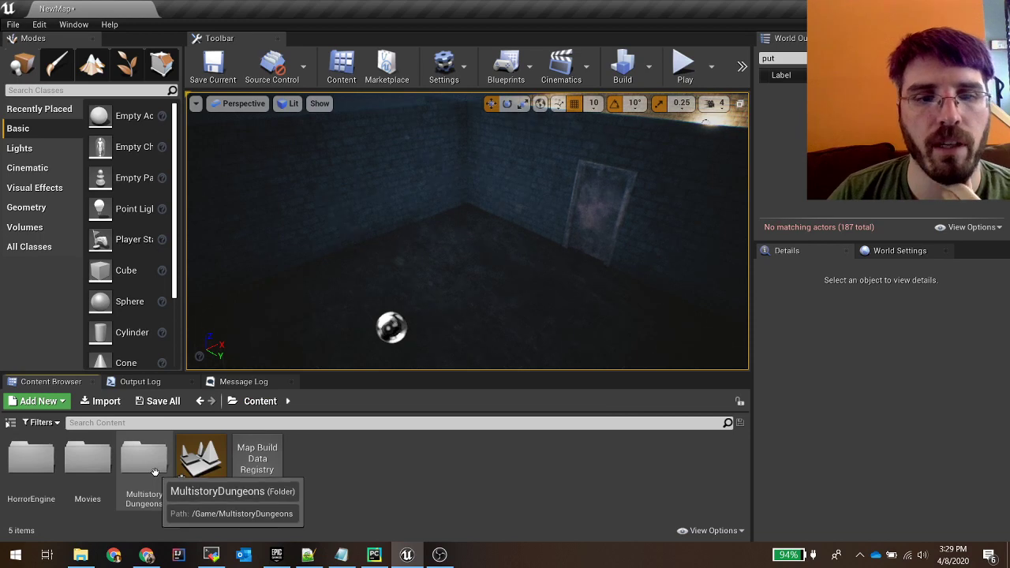
double_click(154, 472)
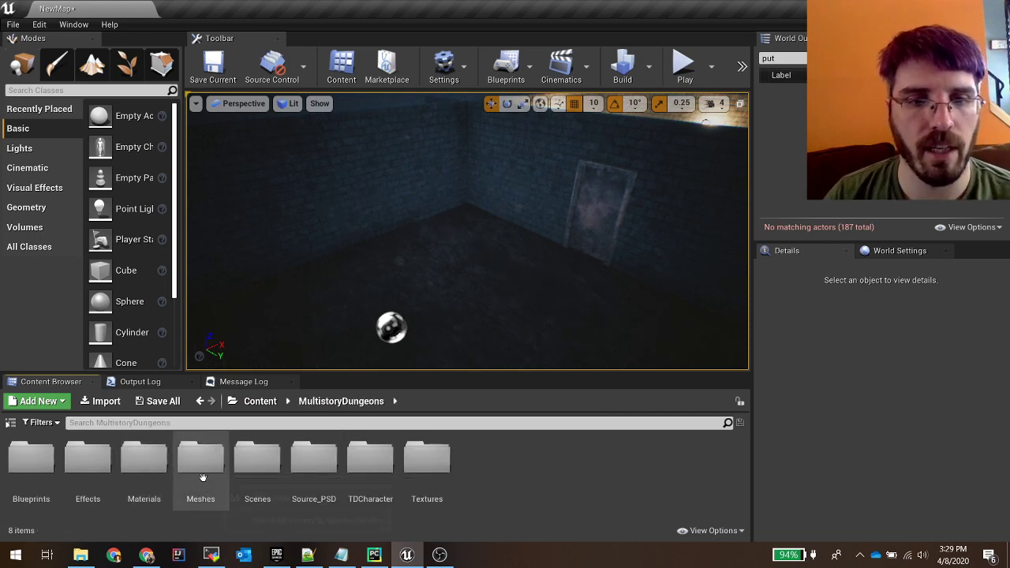
double_click(201, 466)
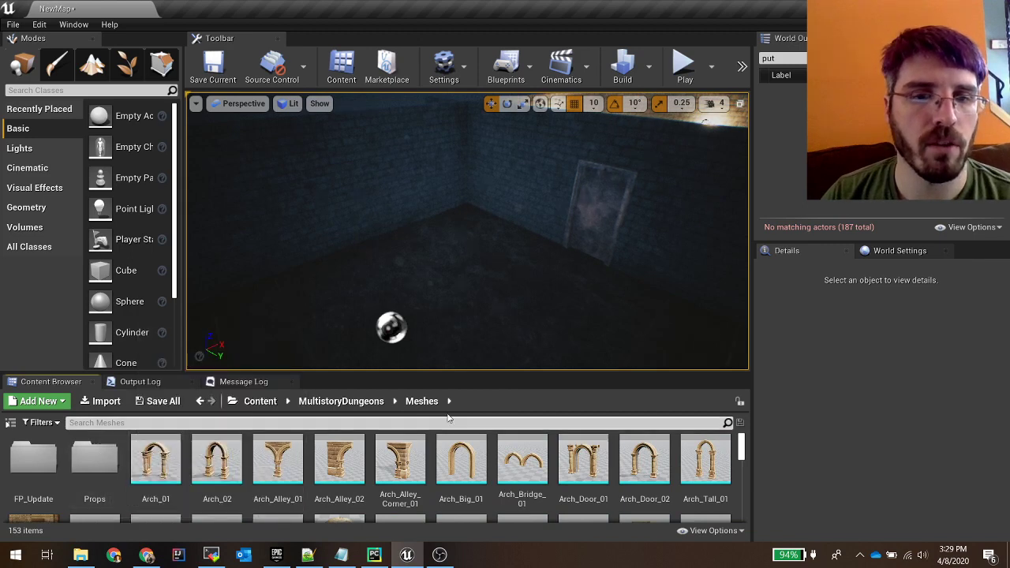
Step: Place the Cupboard_05 mesh from the Props folder on the floor in front of the brick wall
double_click(95, 466)
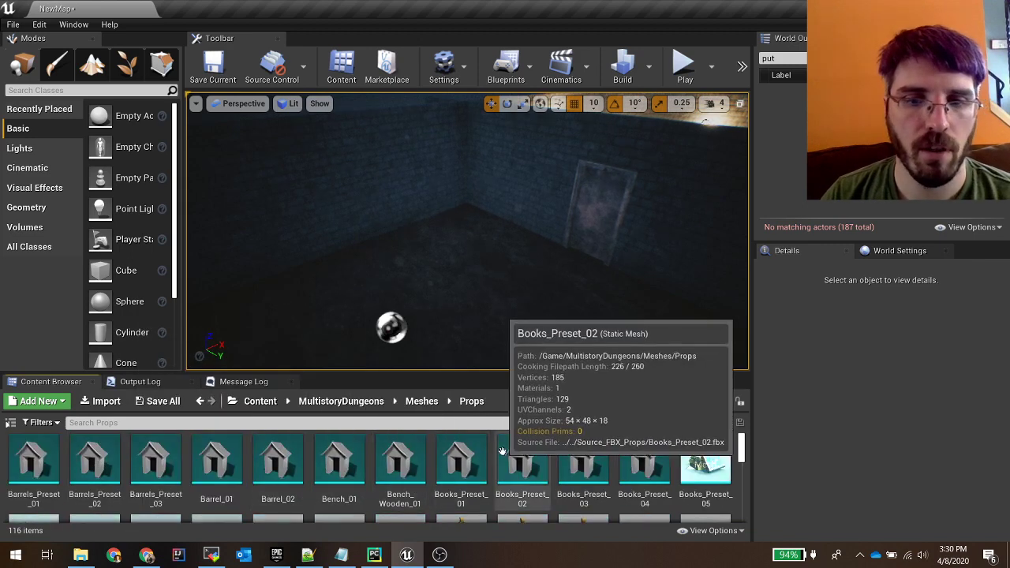
scroll(505, 441, down, 1)
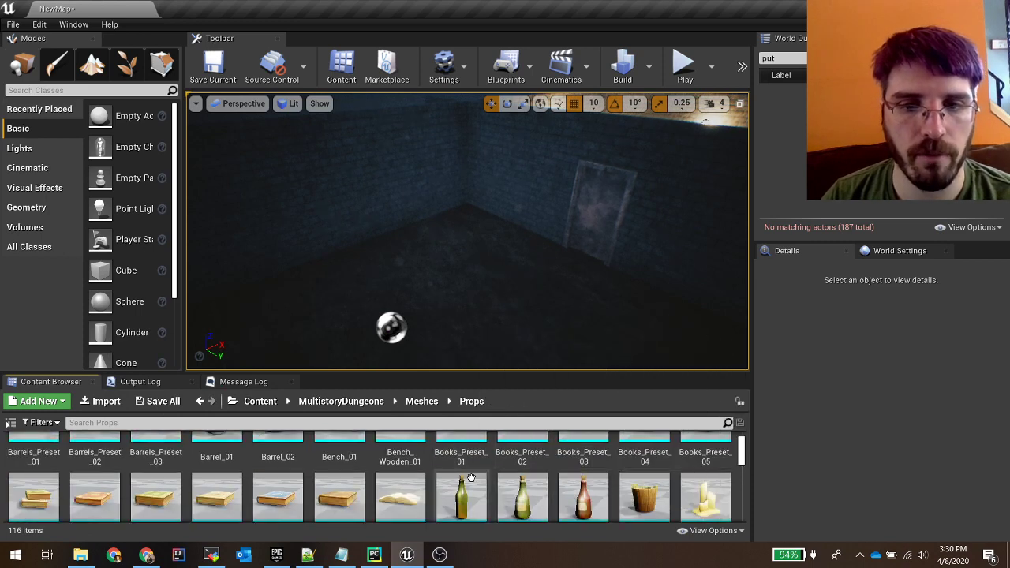
ctrl+scroll(471, 478, down, 1)
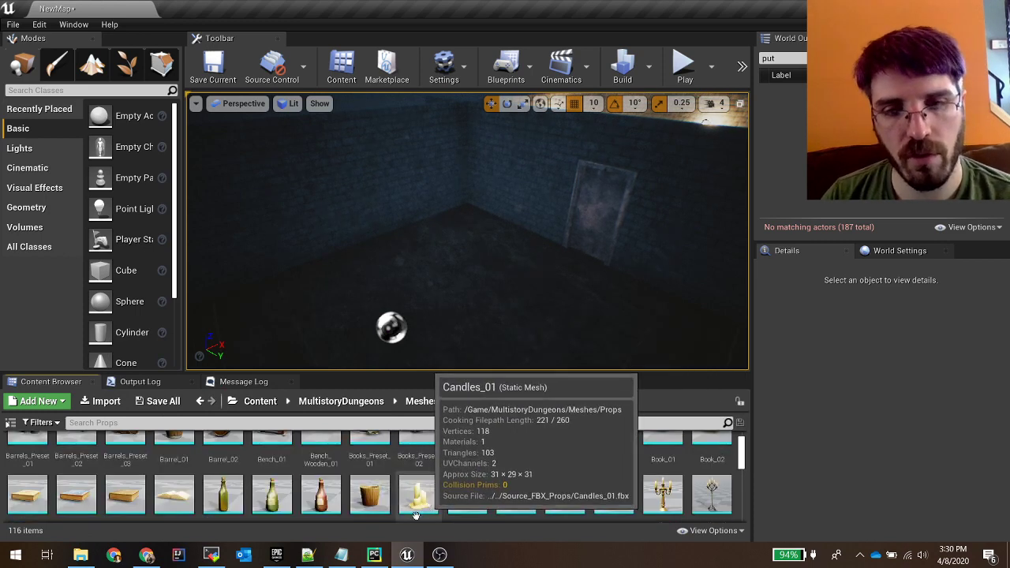
ctrl+scroll(484, 476, down, 2)
ctrl+scroll(482, 479, up, 3)
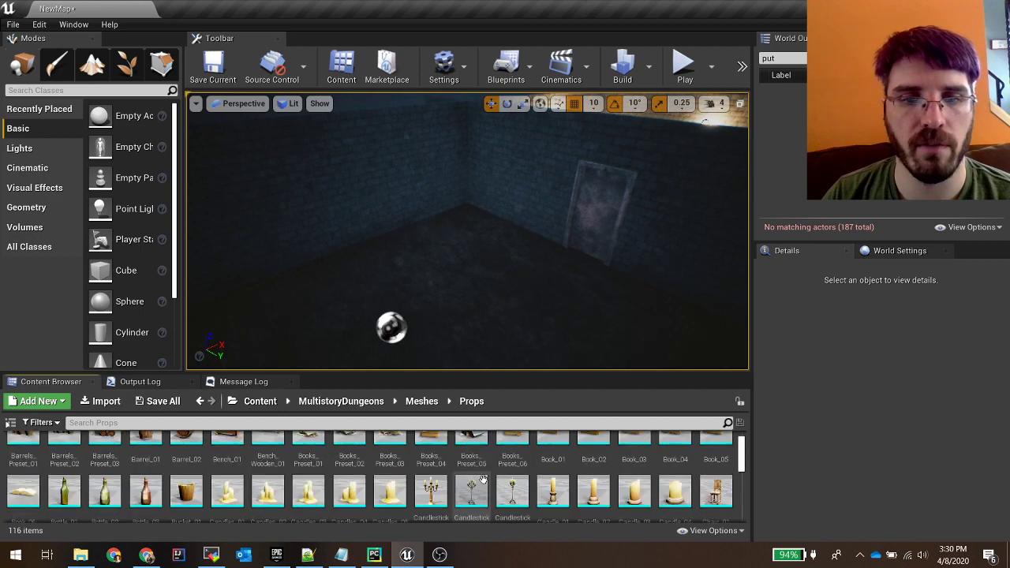
ctrl+scroll(481, 481, down, 2)
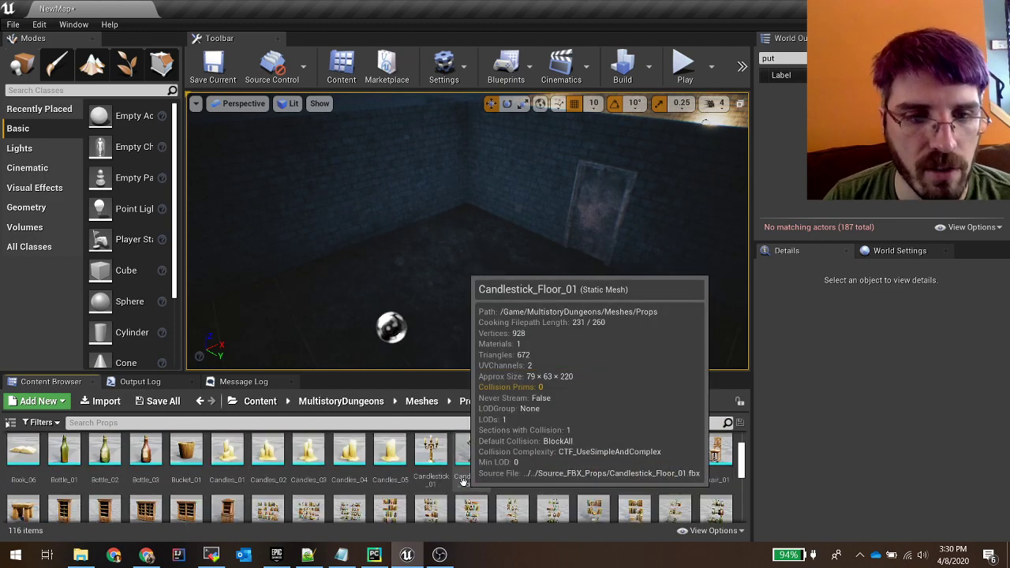
scroll(473, 480, down, 1)
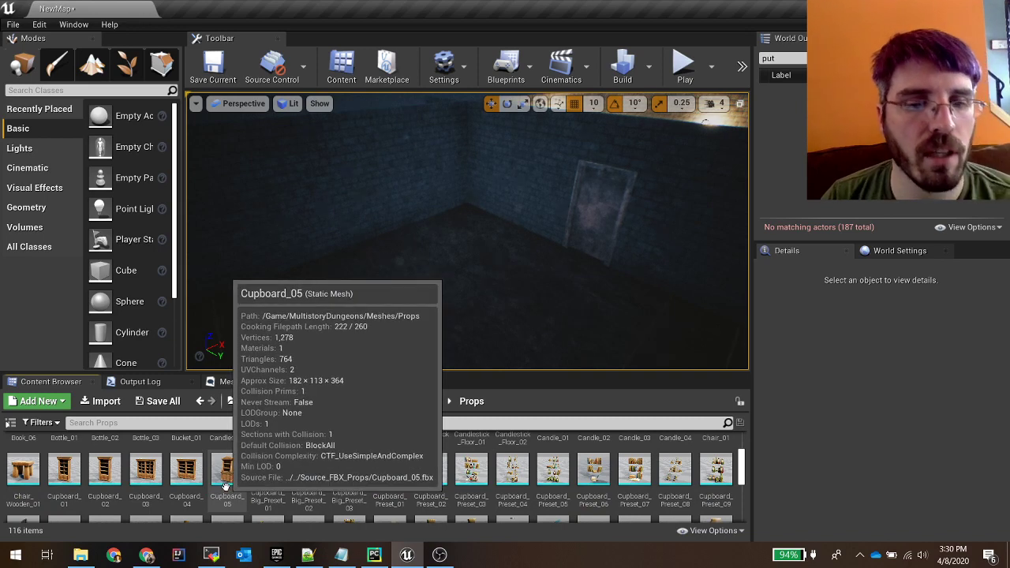
drag(227, 487, 382, 234)
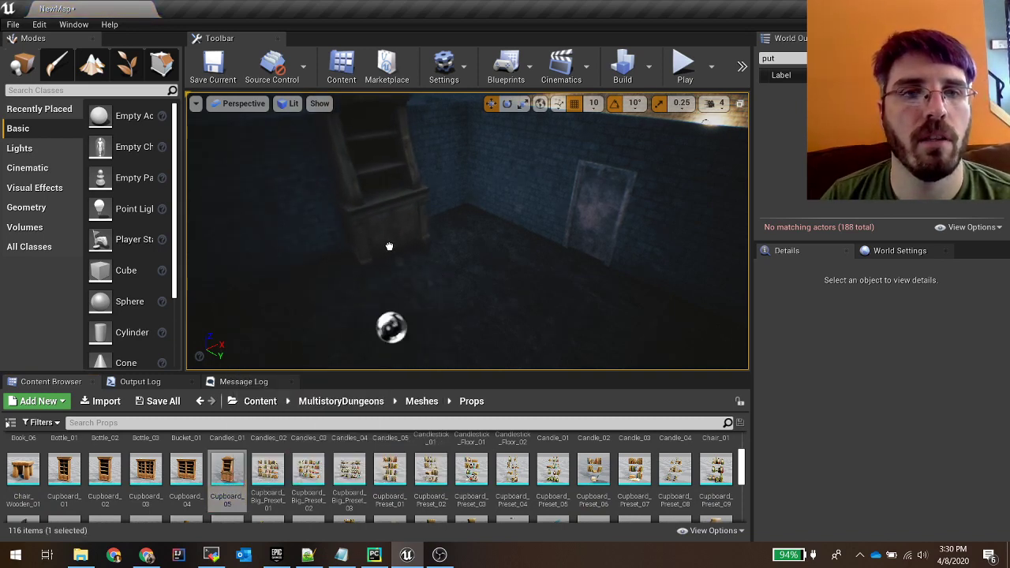
click(389, 246)
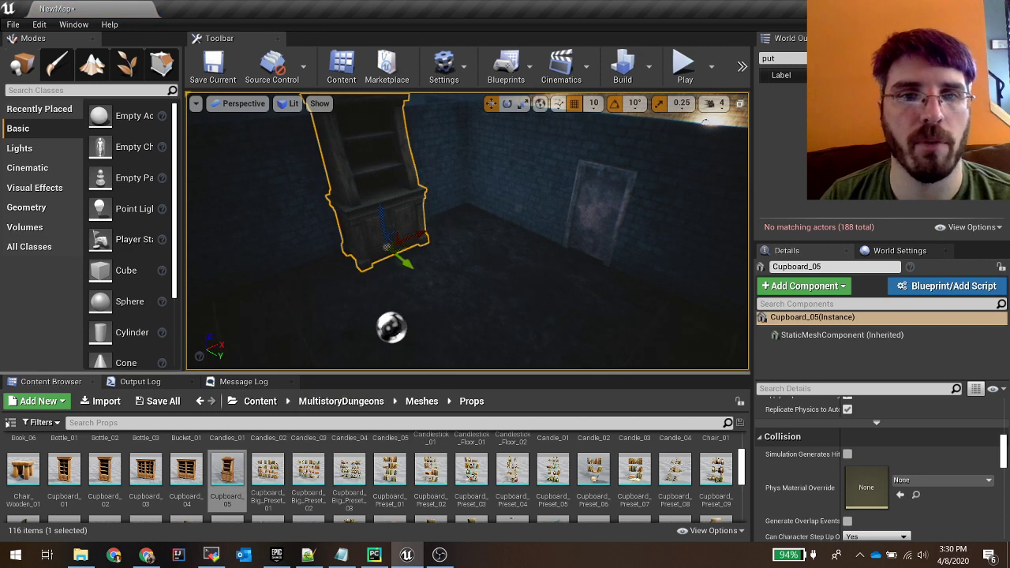
right_drag(478, 347, 441, 339)
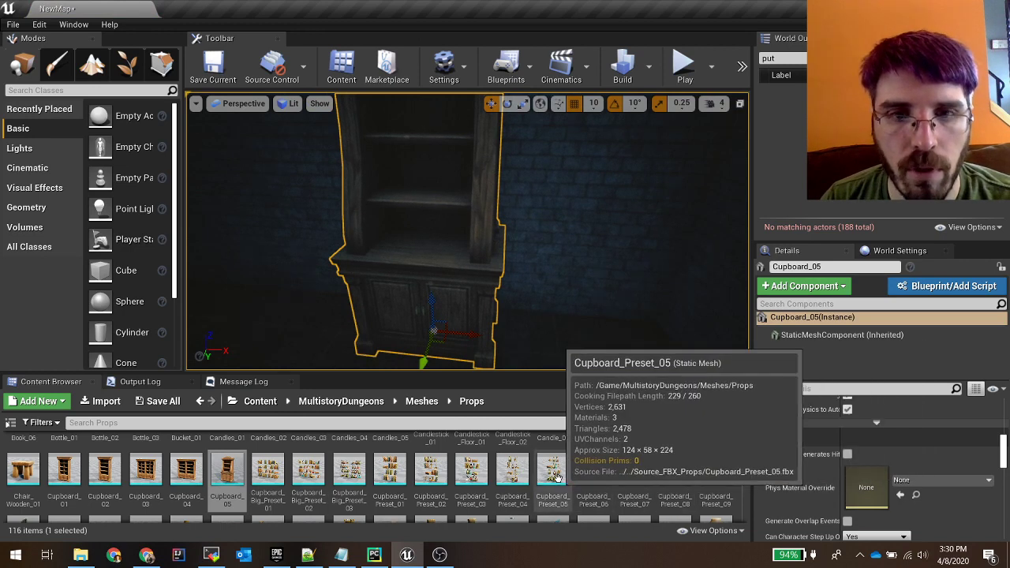
Step: Try the Cupboard_Preset_05 mesh as the cupboard's contents, and delete it
drag(552, 473, 417, 324)
right_drag(445, 303, 416, 287)
key(s)
key(Delete)
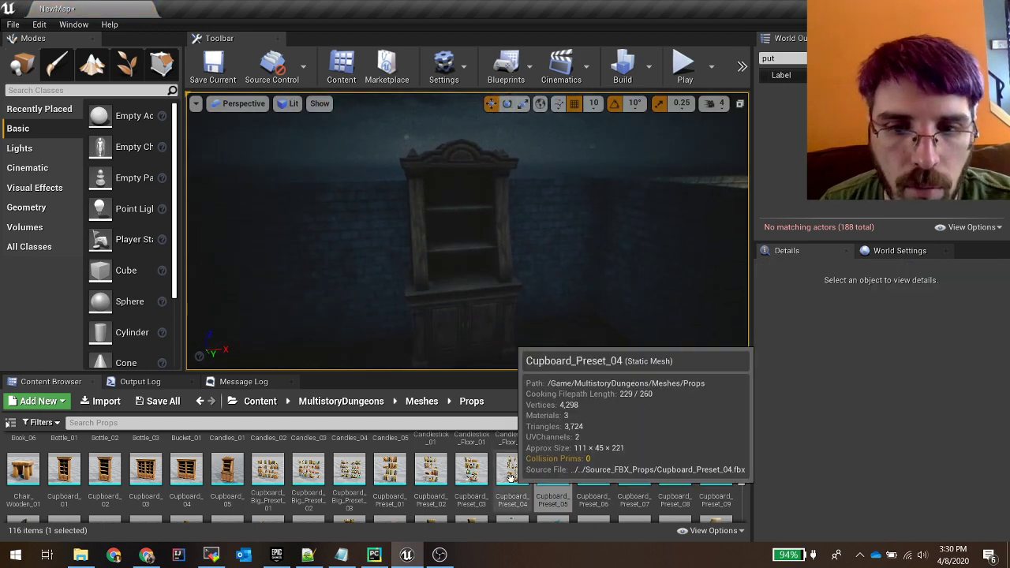
Step: Try the Cupboard_Preset_04 mesh inside the cupboard's shelves, and delete it
drag(511, 473, 485, 275)
drag(463, 228, 466, 235)
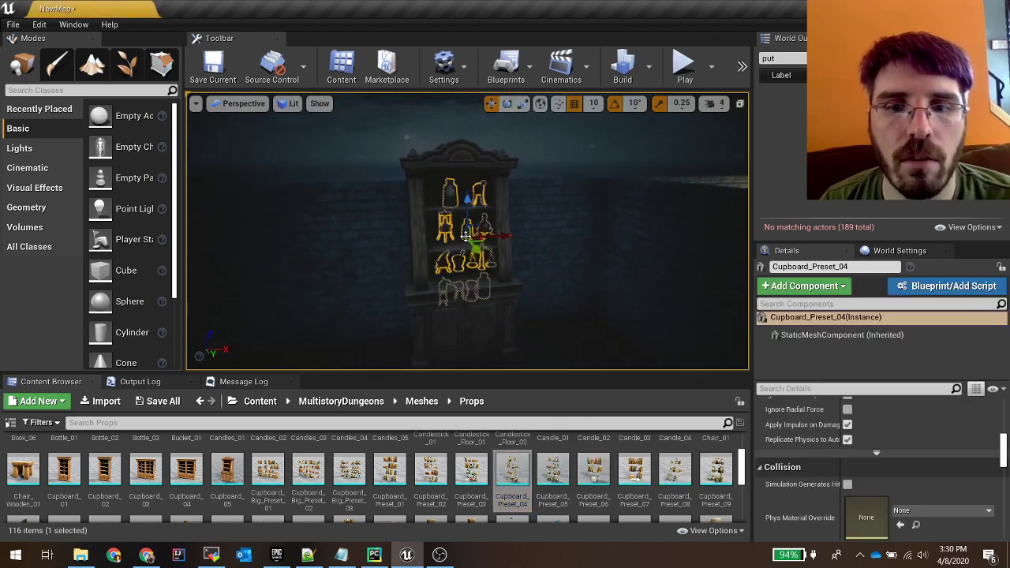
key(Delete)
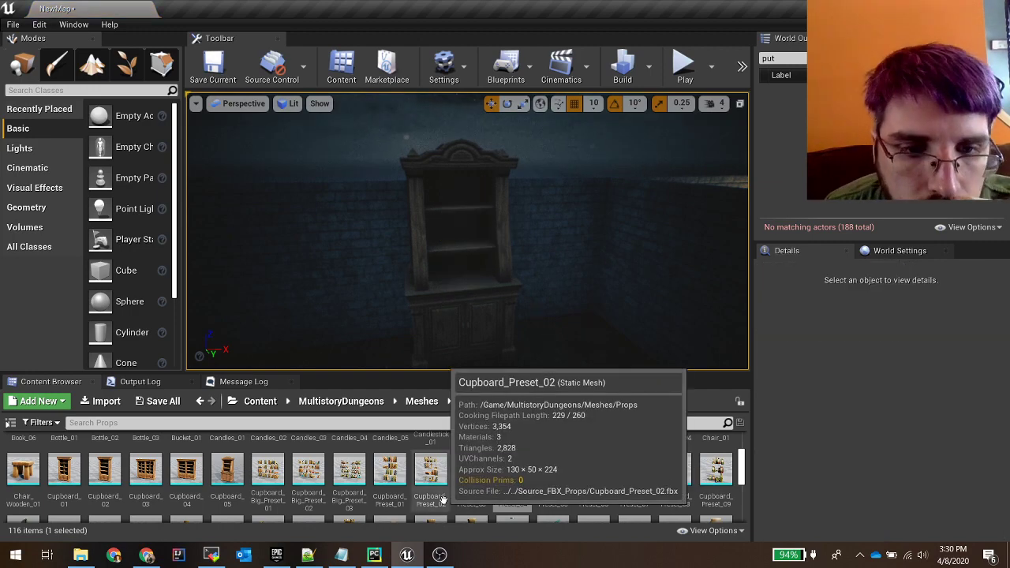
Step: Place the Shelf_Preset_04 books mesh inside the cupboard's open shelves
scroll(505, 481, down, 3)
scroll(505, 496, down, 3)
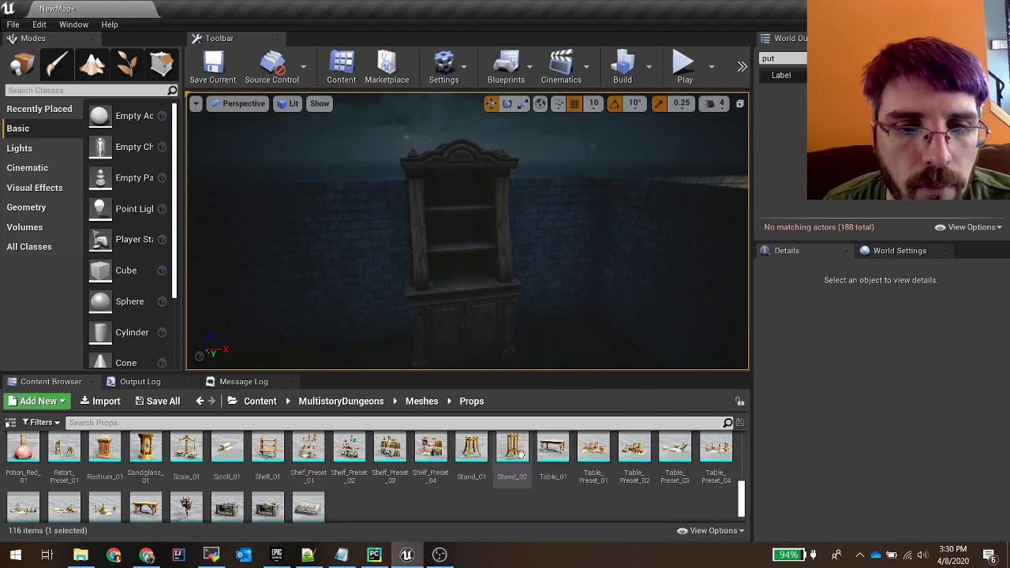
drag(444, 470, 489, 258)
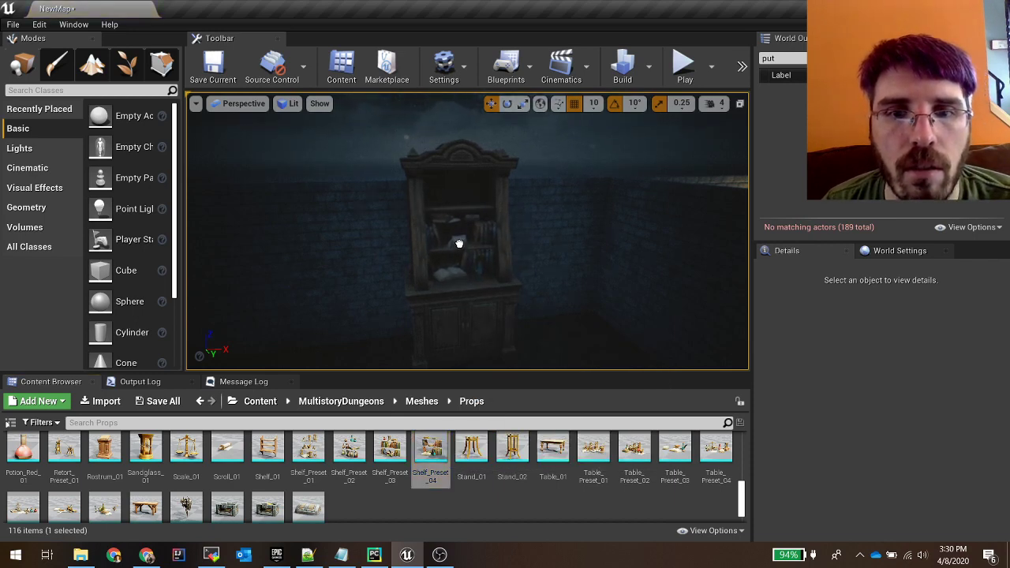
Step: Adjust the height and depth of the Shelf_Preset_04 books to fit them onto the cupboard's shelves
drag(460, 246, 460, 247)
right_drag(460, 247, 391, 252)
key(w)
key(s)
key(d)
key(s)
drag(465, 217, 465, 236)
right_drag(466, 235, 461, 259)
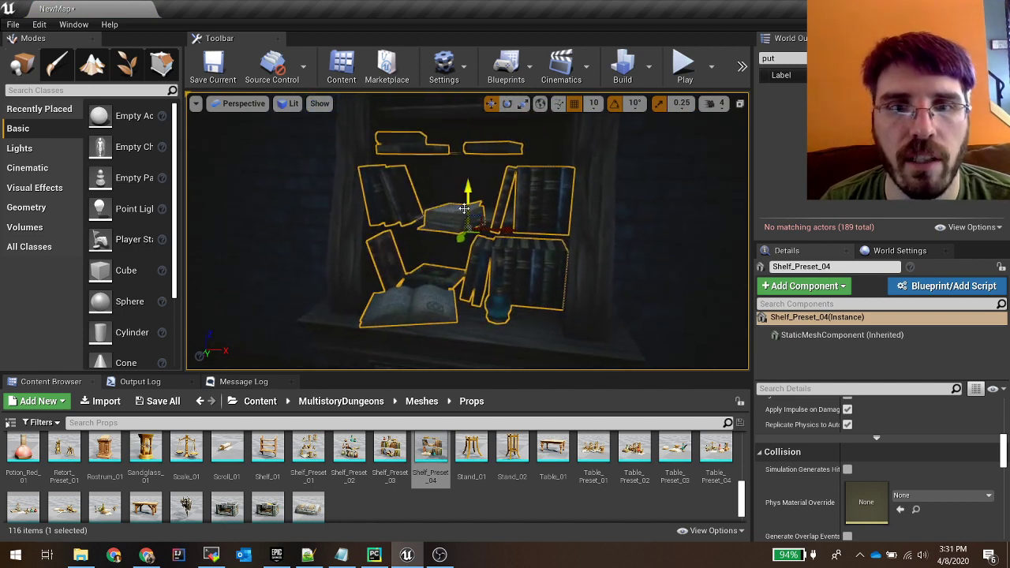
drag(468, 202, 474, 246)
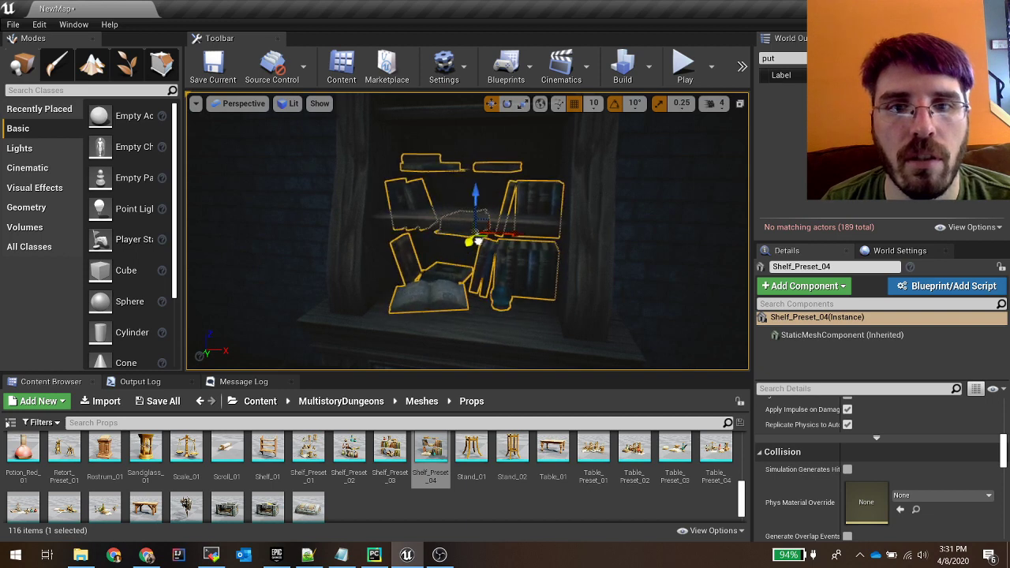
key(s)
right_drag(479, 308, 479, 308)
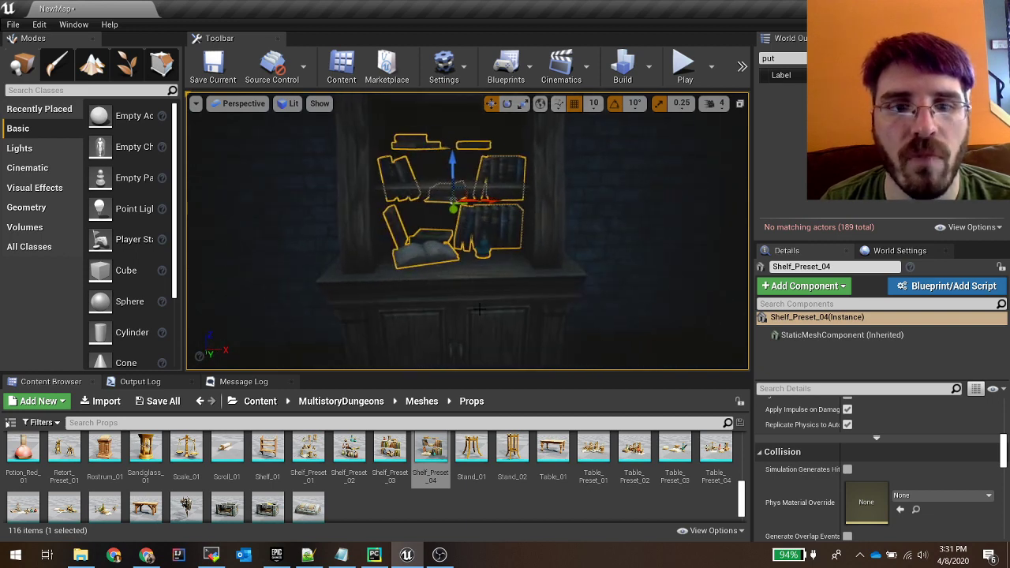
Step: Open the Lights folder under HorrorEngine's Blueprints and UsableAssets content
click(340, 401)
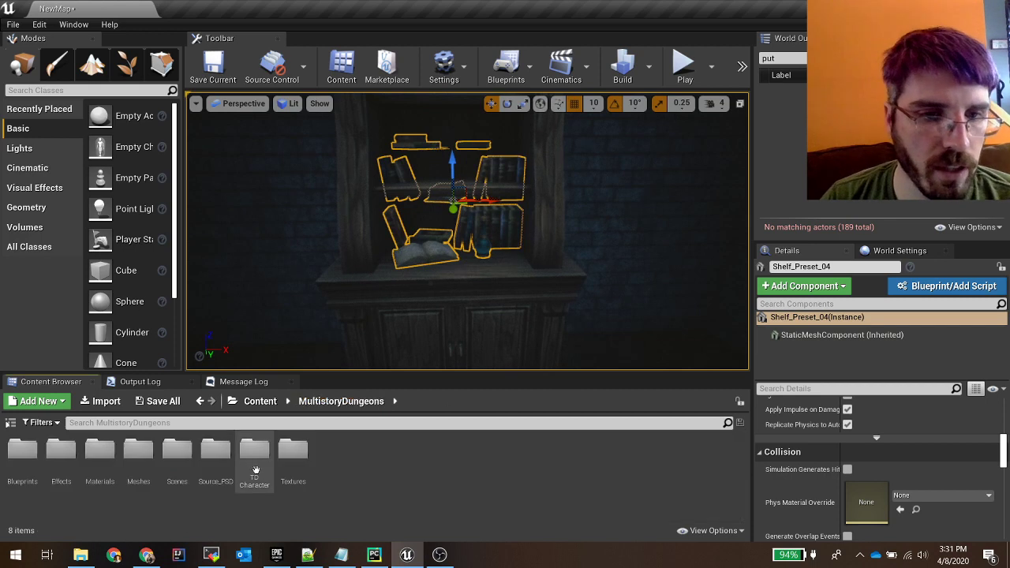
click(260, 400)
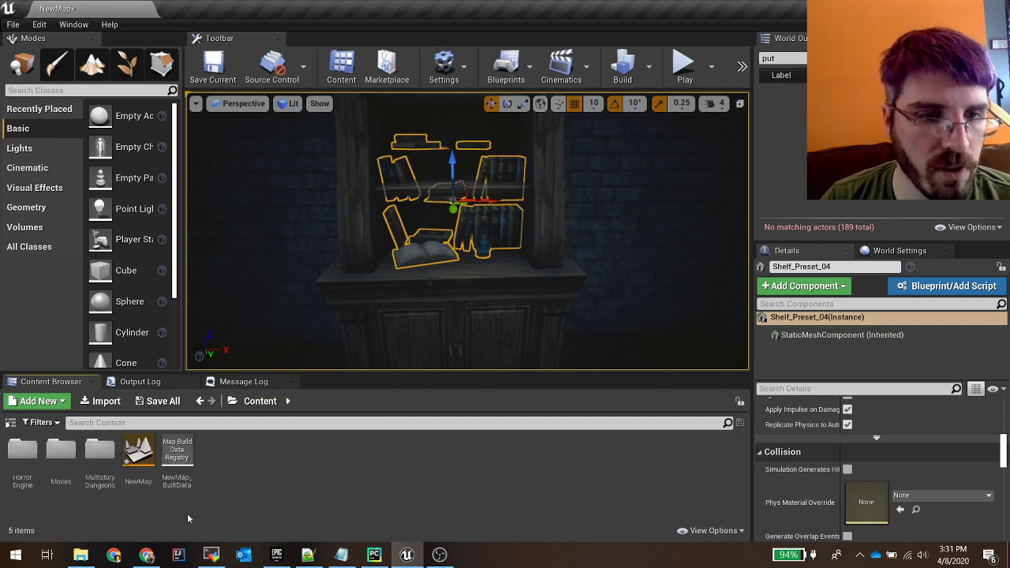
double_click(28, 451)
double_click(65, 455)
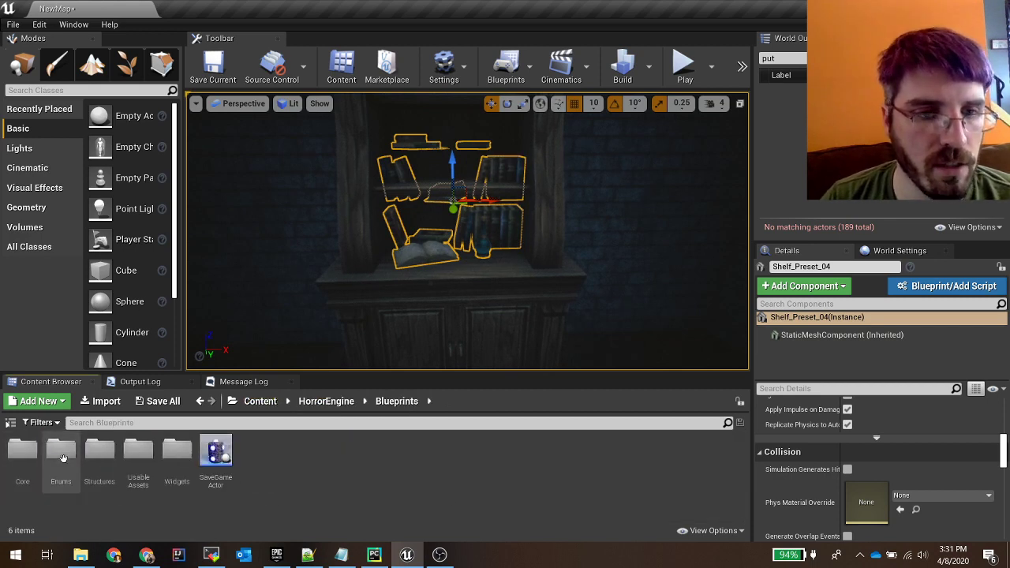
double_click(134, 461)
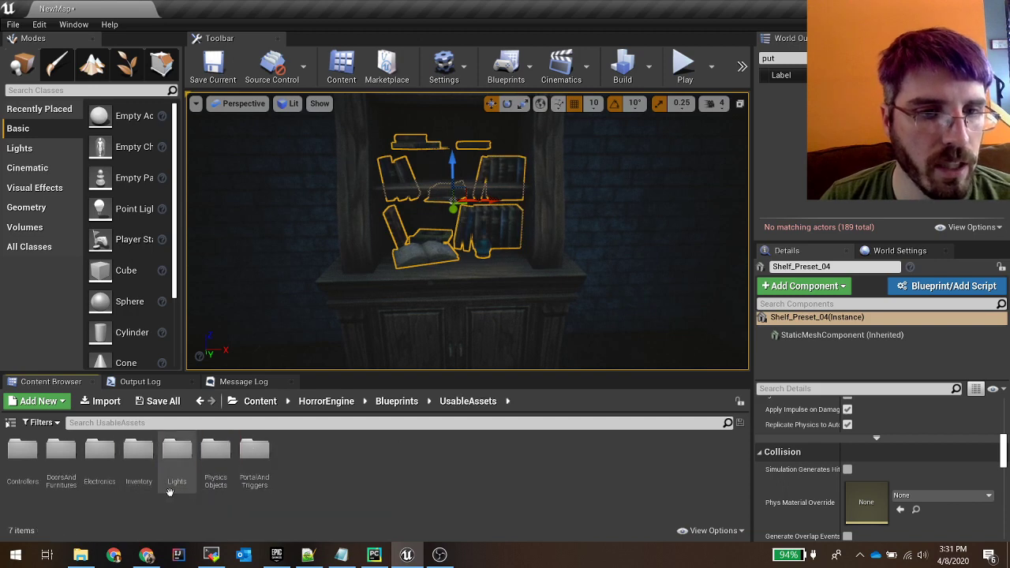
double_click(171, 495)
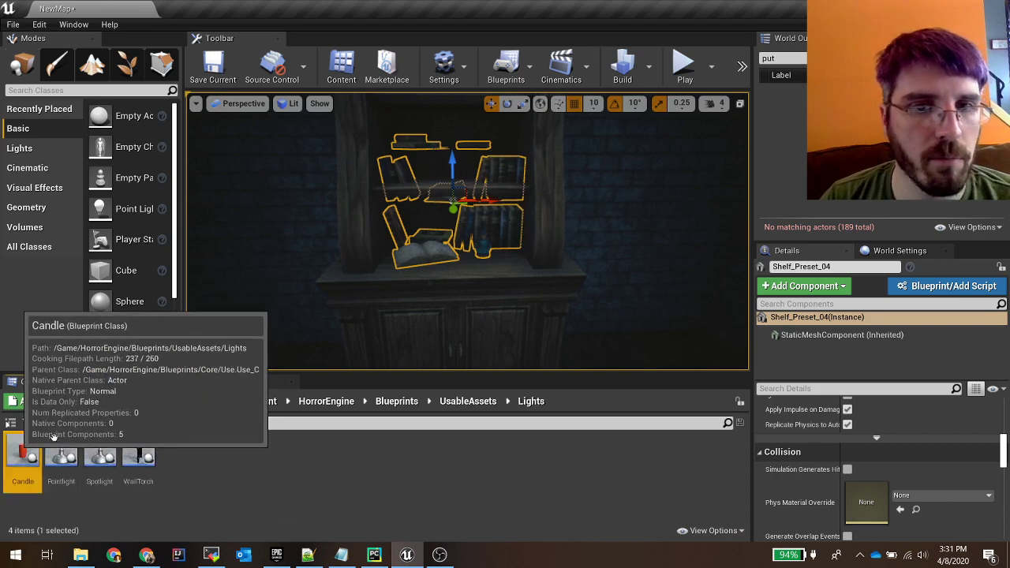
Step: Place a Candle on the cupboard's counter beside the books and switch it on
drag(26, 451, 509, 265)
scroll(829, 471, up, 10)
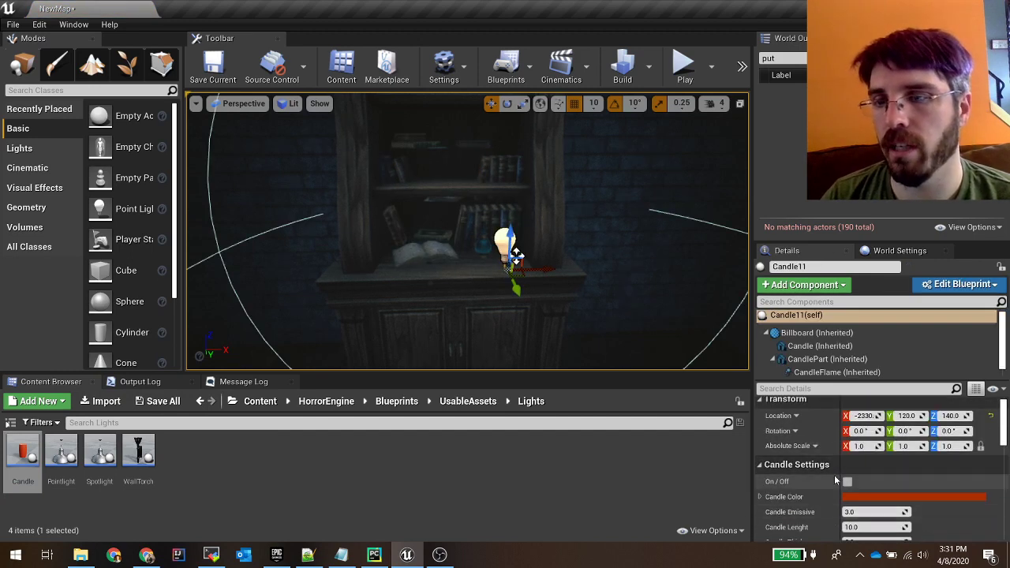
click(848, 484)
mouse_move(426, 306)
right_down()
mouse_move(414, 288)
mouse_move(406, 323)
mouse_move(418, 348)
mouse_move(412, 332)
mouse_move(426, 315)
mouse_move(438, 324)
mouse_move(427, 319)
right_up()
key(w)
key(s)
mouse_move(530, 301)
right_down()
mouse_move(595, 185)
mouse_move(523, 292)
mouse_move(491, 282)
mouse_move(525, 252)
mouse_move(593, 308)
mouse_move(583, 272)
mouse_move(590, 365)
mouse_move(529, 309)
right_up()
key(s)
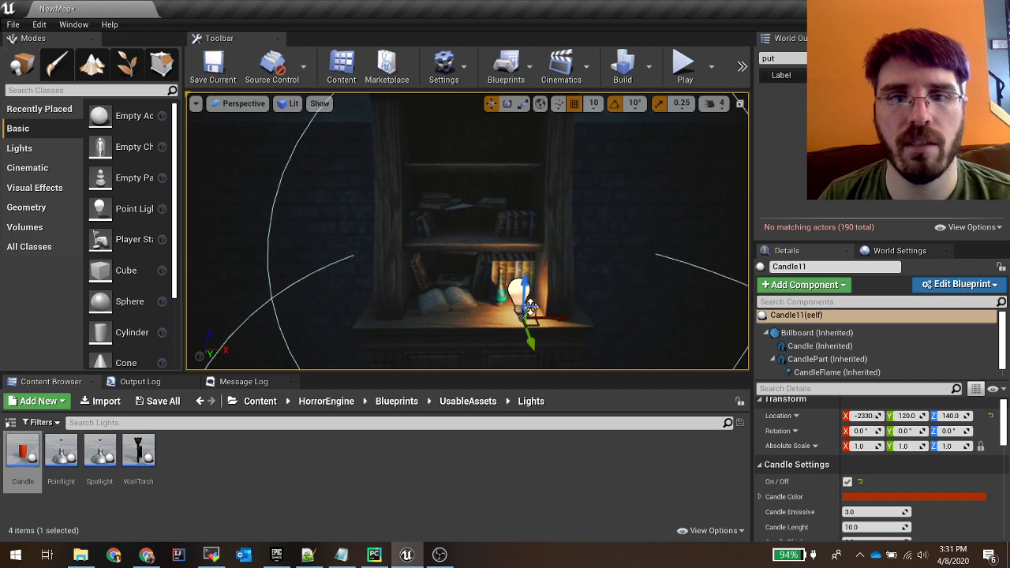
Step: Delete the Shelf_Preset_04 books from the cupboard
click(529, 308)
key(Delete)
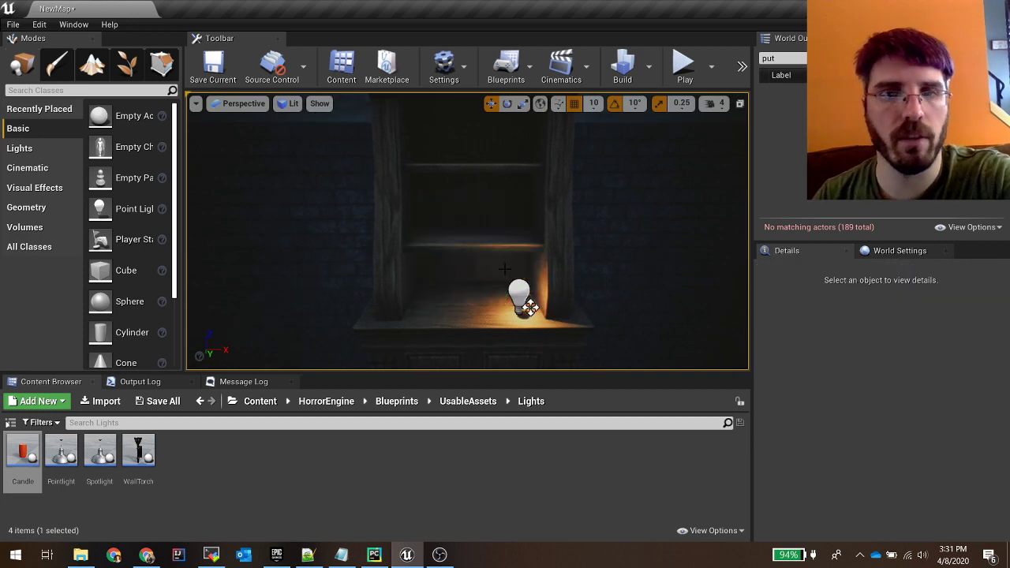
Step: Place the Cupboard_Preset_07 books mesh from the MultistoryDungeons Props folder in the cupboard
click(260, 401)
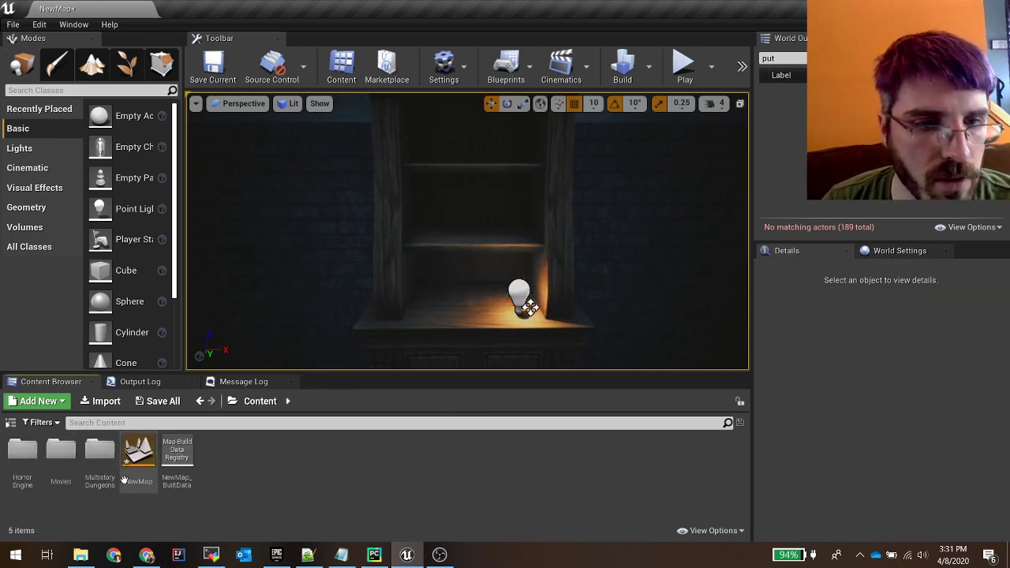
double_click(97, 446)
double_click(142, 465)
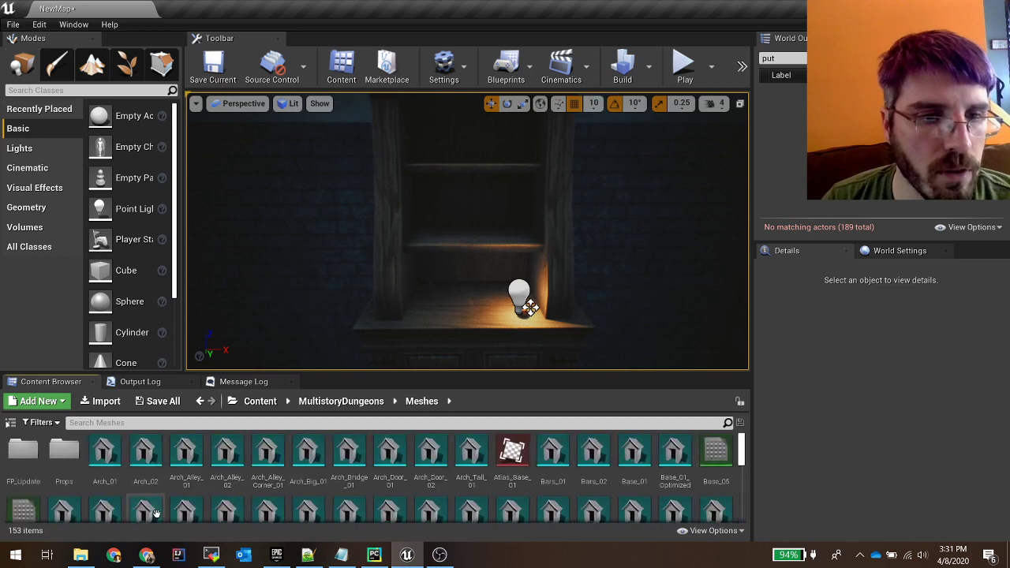
double_click(64, 449)
scroll(264, 493, down, 1)
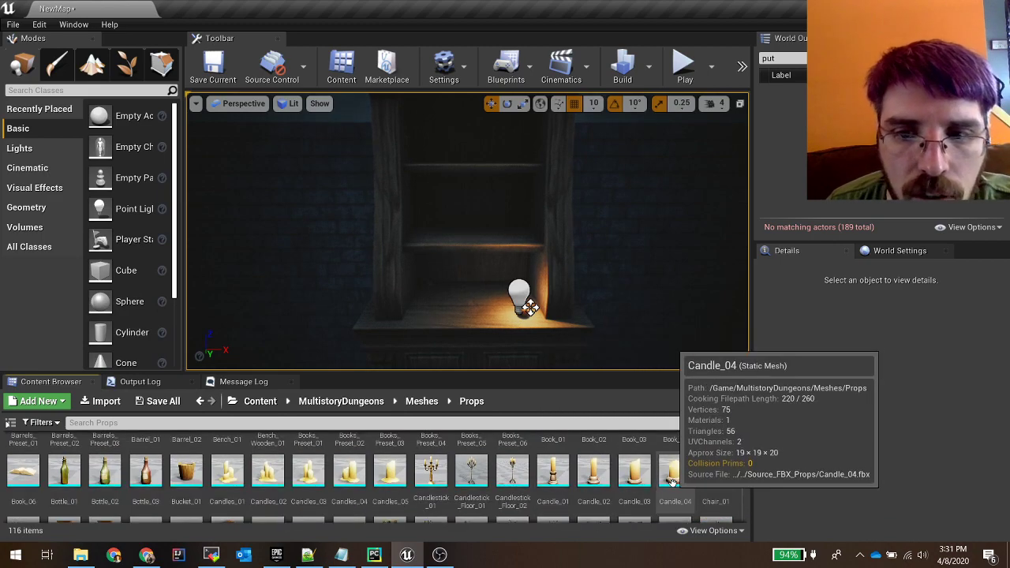
scroll(556, 484, down, 1)
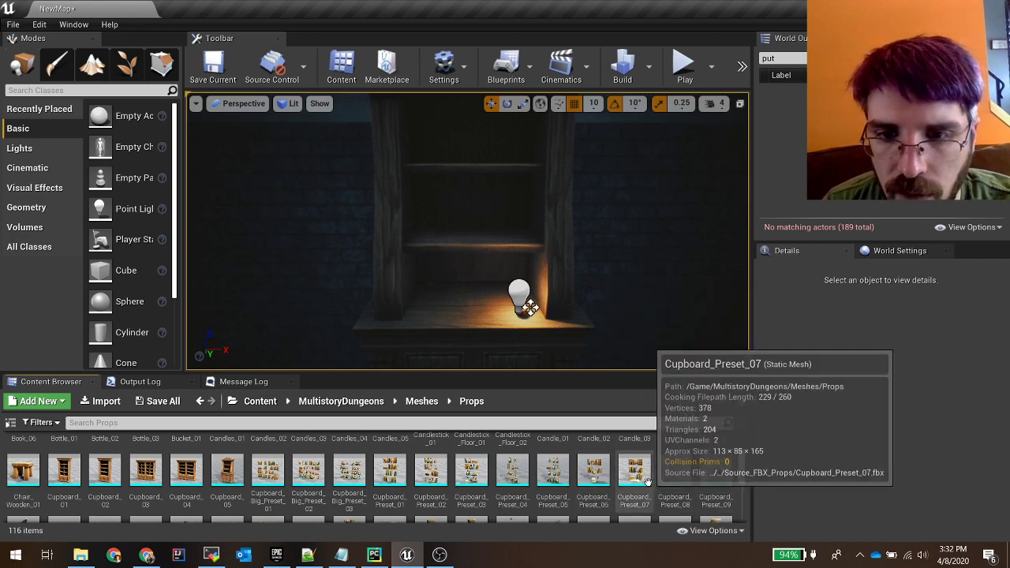
drag(635, 474, 459, 232)
Step: Lower the Cupboard_Preset_07 books to Z 0 and shift them to about X -2360 so they sit on the cupboard's shelves
drag(490, 276, 495, 286)
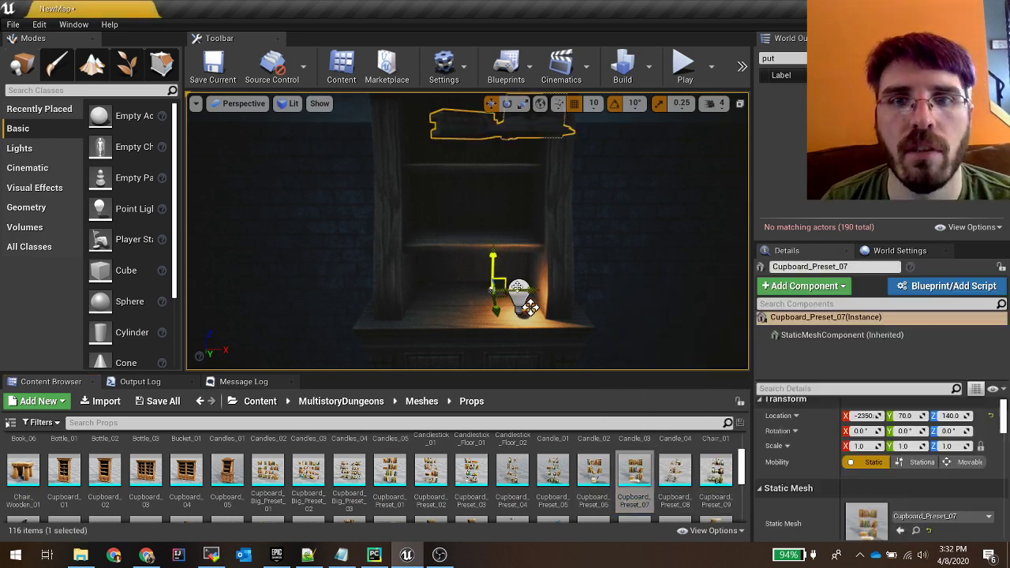
key(s)
right_drag(496, 285, 529, 257)
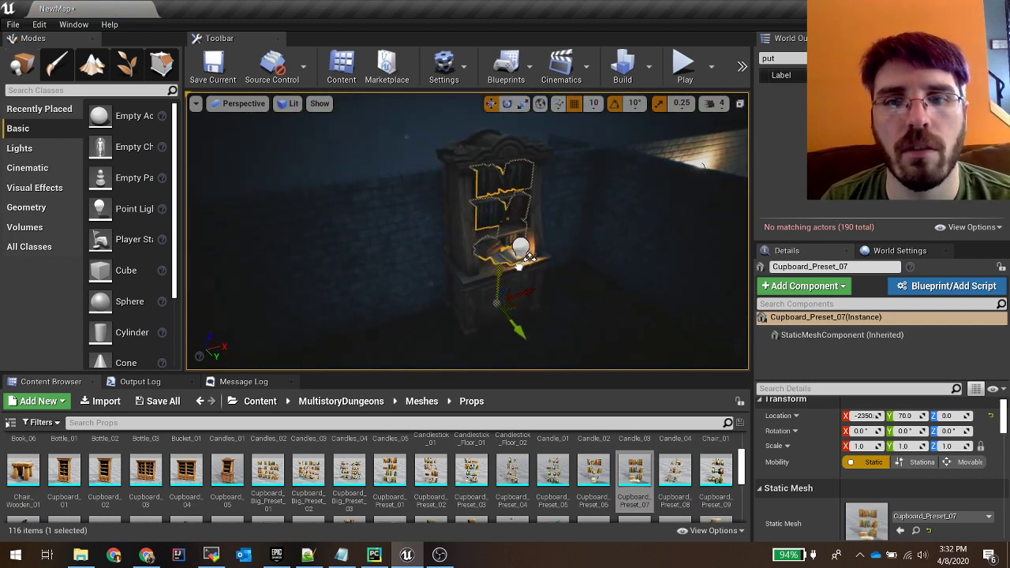
scroll(528, 256, up, 10)
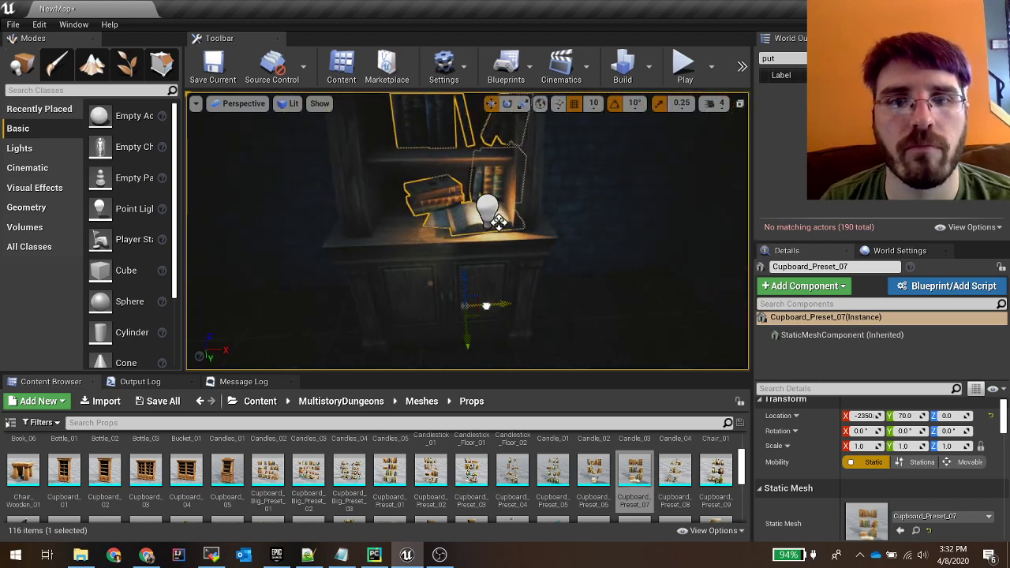
right_drag(498, 237, 513, 254)
drag(480, 313, 489, 311)
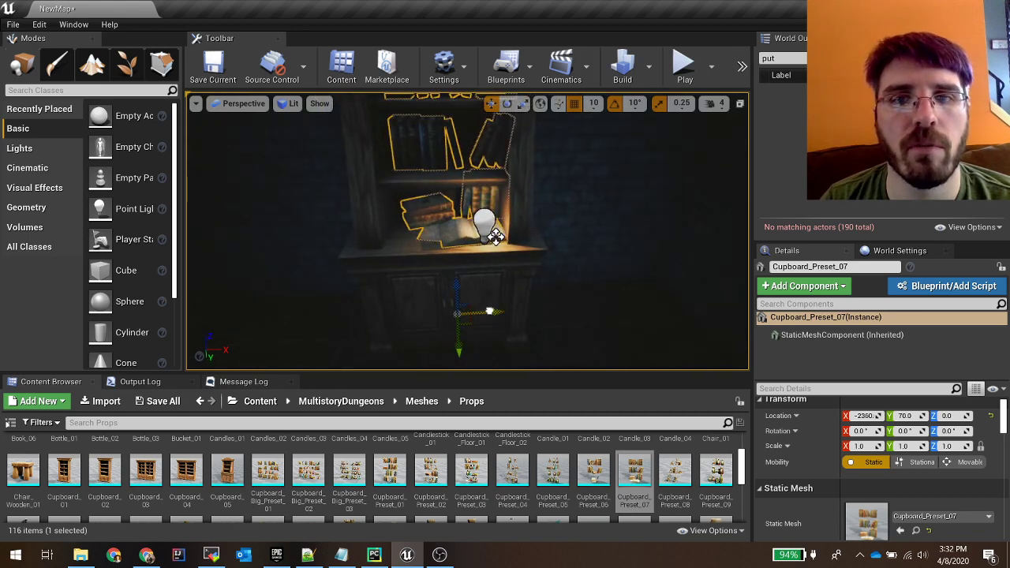
mouse_move(489, 312)
right_down()
mouse_move(445, 309)
mouse_move(473, 311)
right_up()
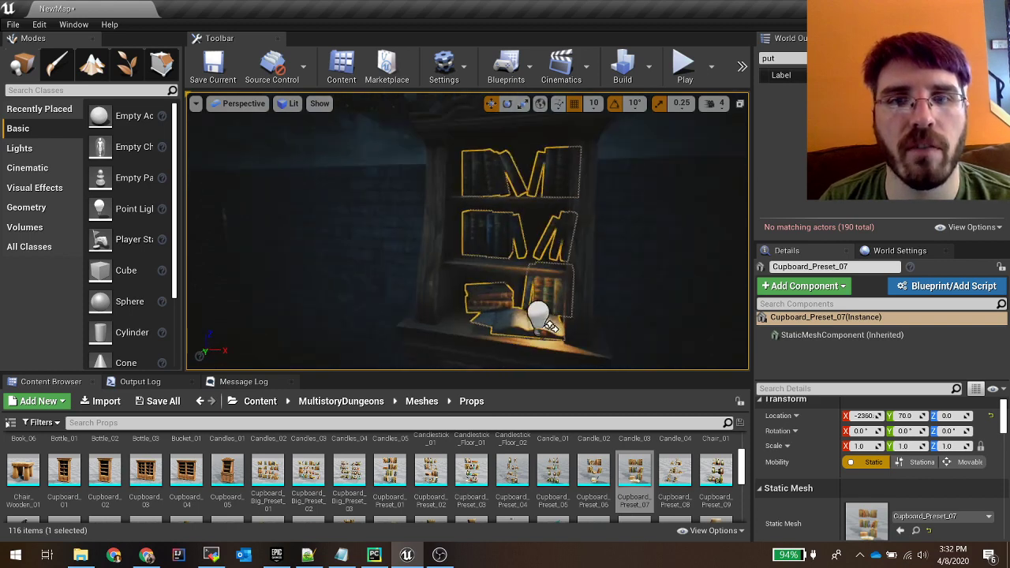
right_drag(551, 326, 568, 306)
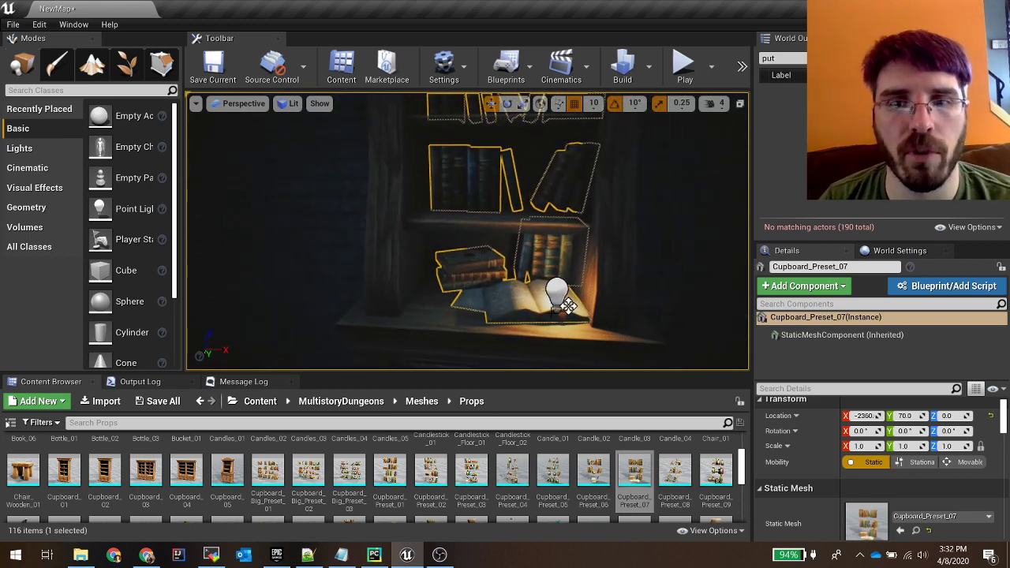
Step: Move the candle along the cupboard's counter to X -2390, in front of the stacked books
click(567, 307)
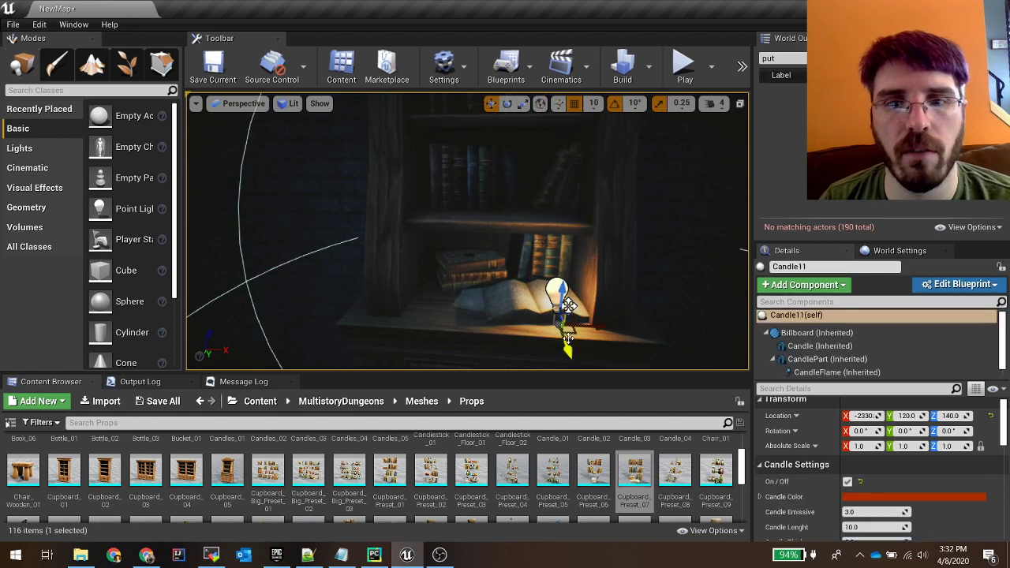
drag(574, 332, 471, 329)
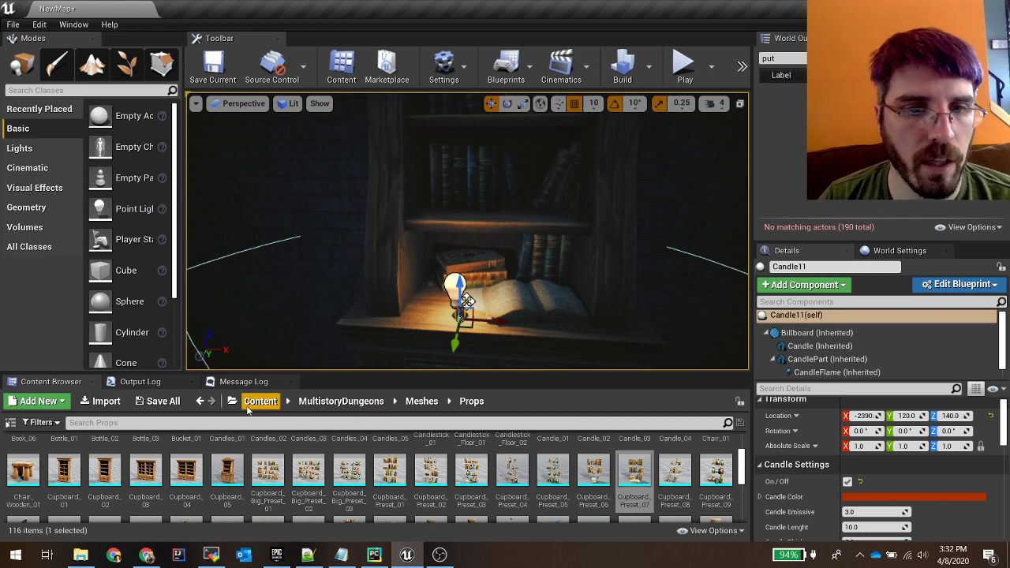
Step: Place a SecretBook from HorrorEngine's UsableAssets Controllers folder on the cupboard's counter at about X -2420, beside the stacked books
click(261, 401)
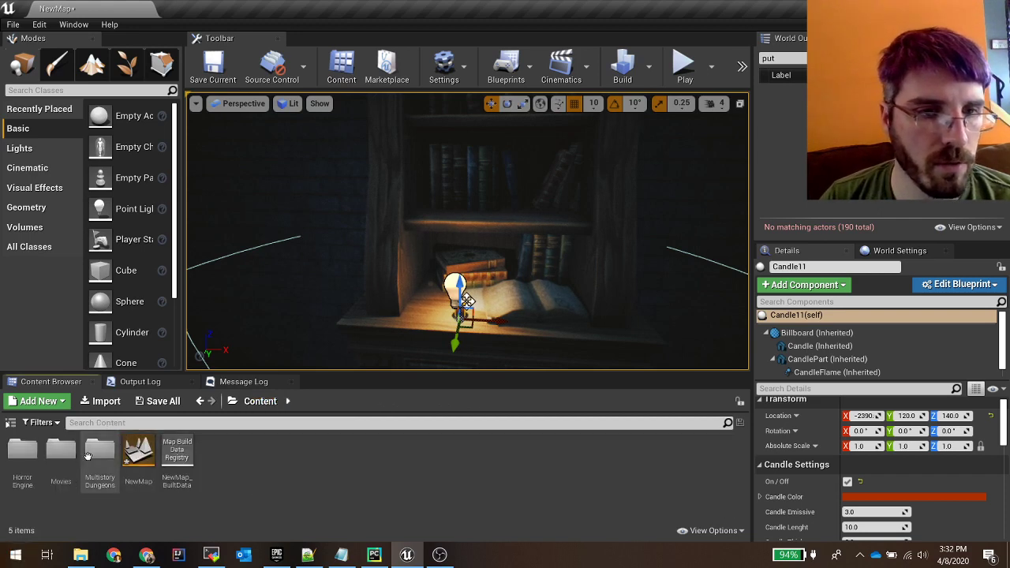
double_click(22, 451)
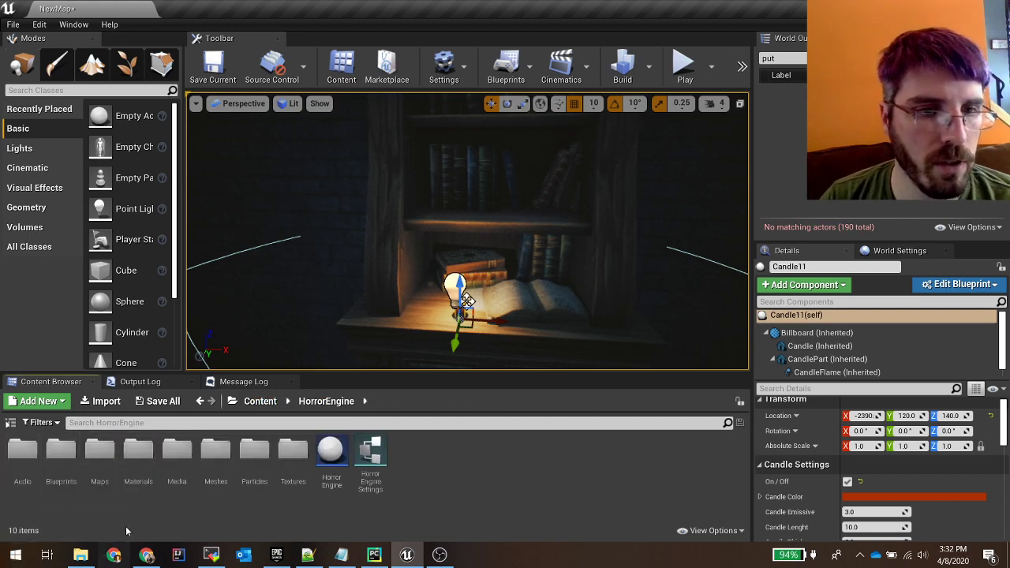
double_click(63, 457)
double_click(142, 454)
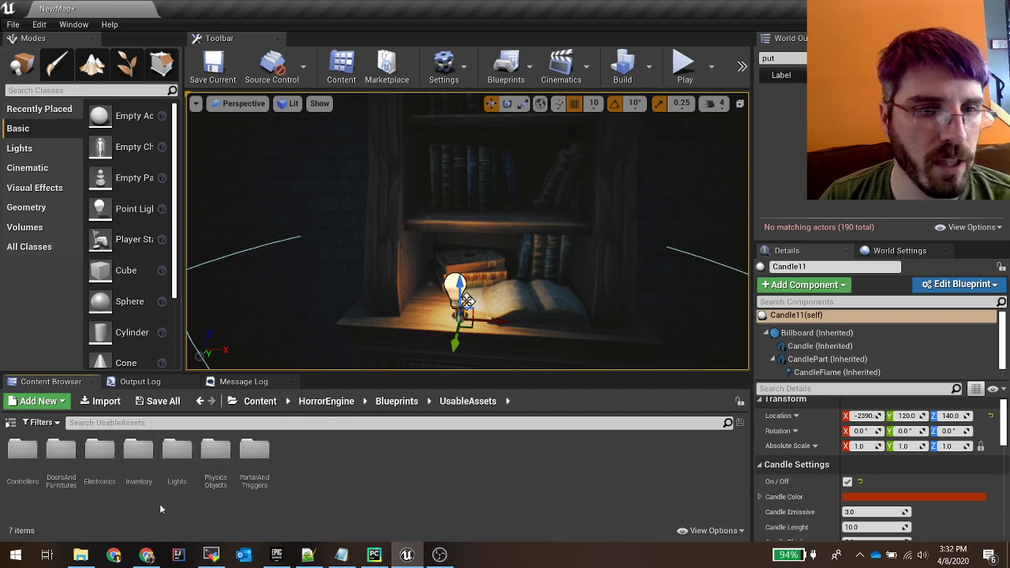
double_click(29, 455)
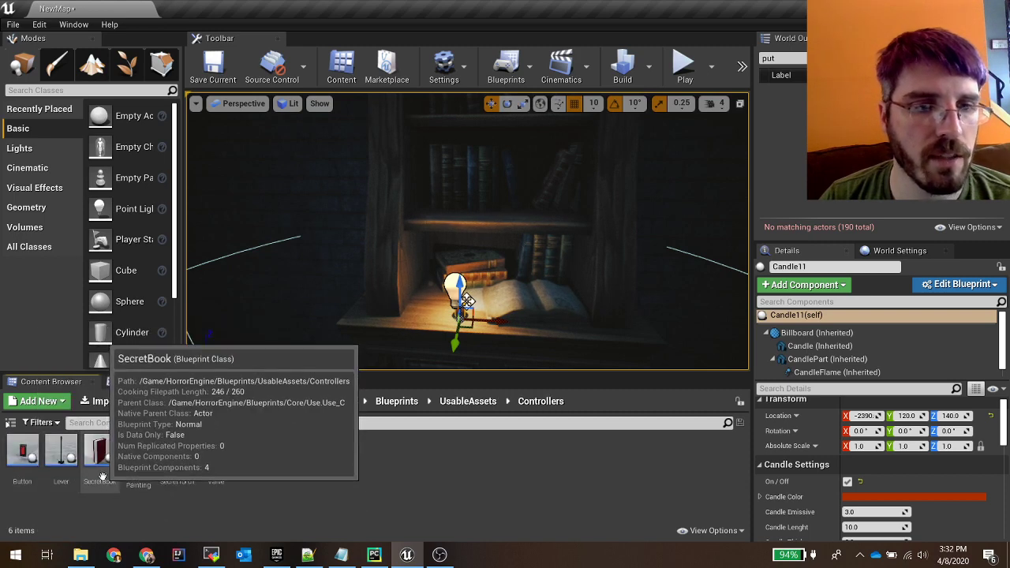
drag(101, 458, 414, 327)
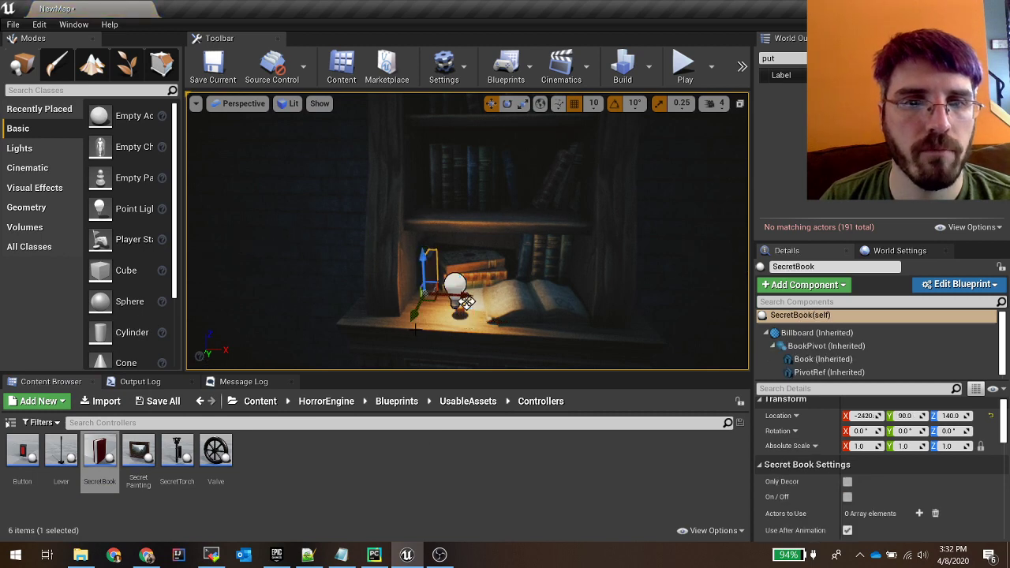
Step: Add one element to the secret book's Actors to Use array and start picking the room's door as its actor
right_drag(414, 327, 473, 325)
scroll(827, 480, down, 3)
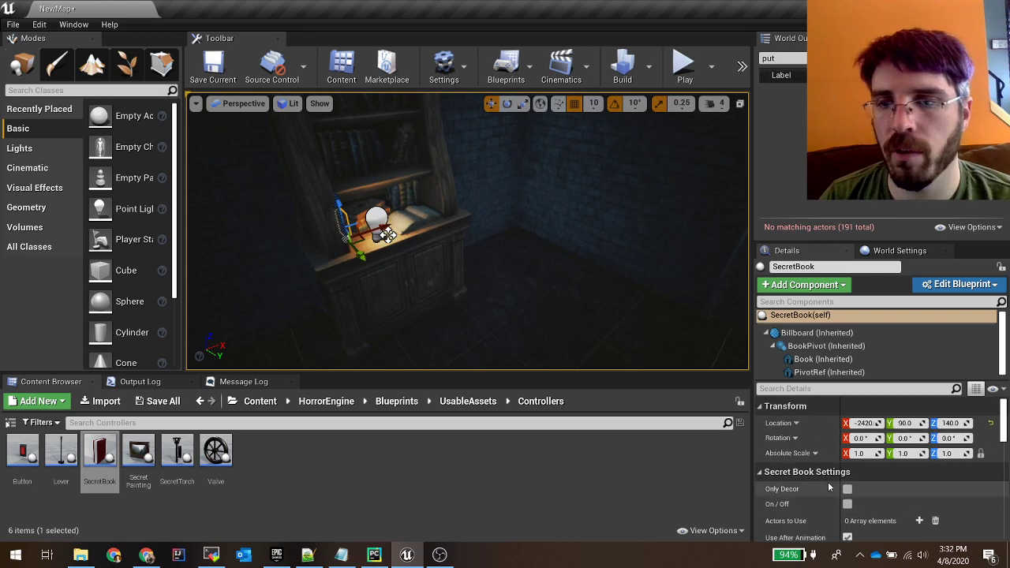
scroll(827, 486, up, 1)
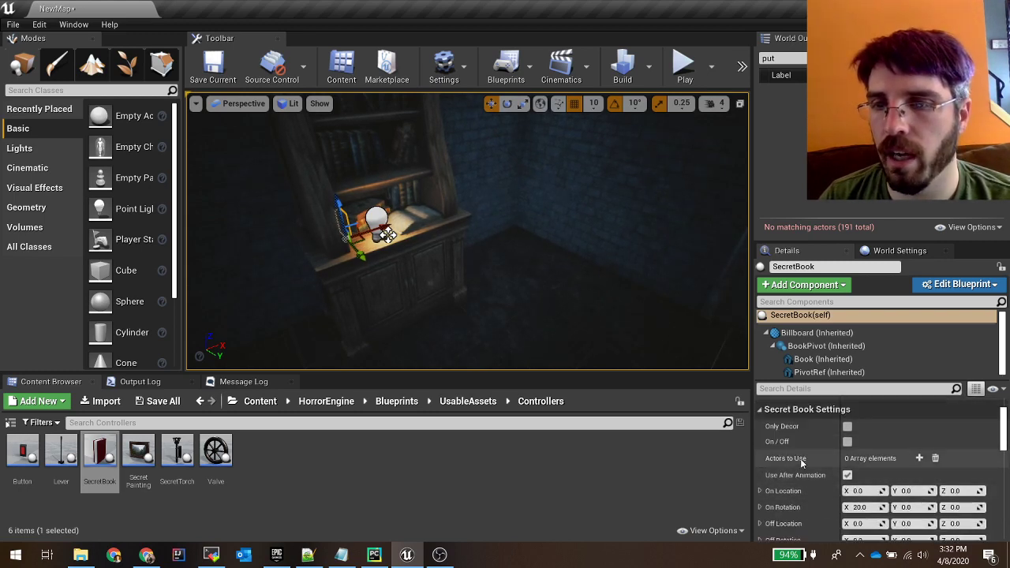
click(919, 458)
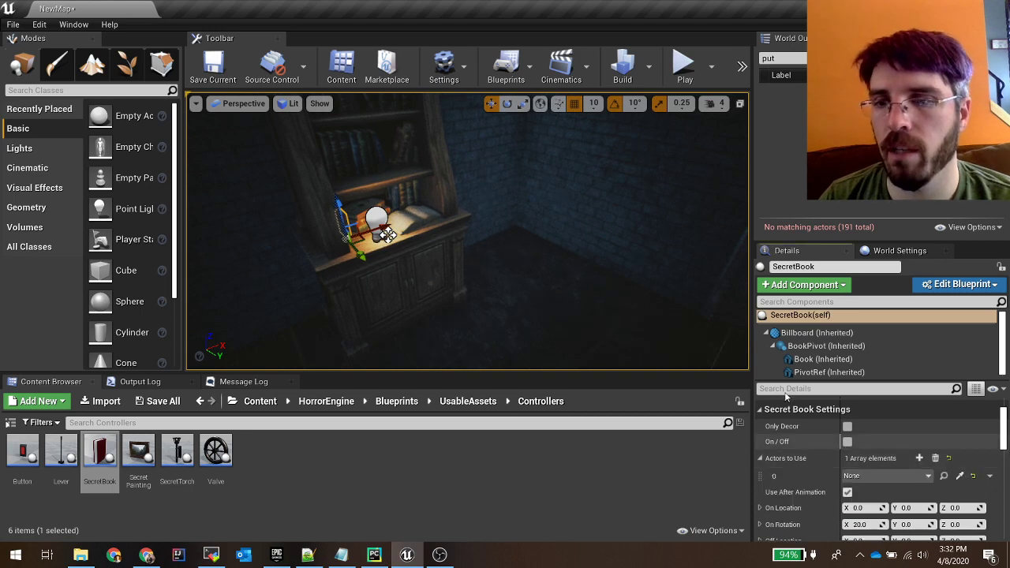
click(864, 319)
click(960, 477)
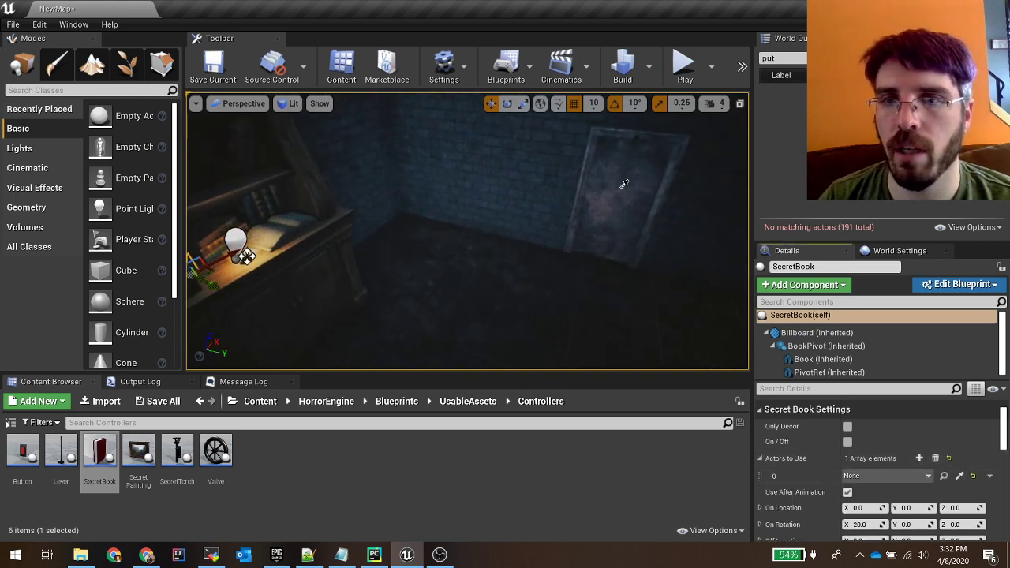
Step: Move the Player Start into the room with the cupboard and clear the actor search filter
key(s)
right_drag(505, 237, 517, 276)
key(w)
key(w)
right_drag(614, 298, 556, 280)
click(475, 296)
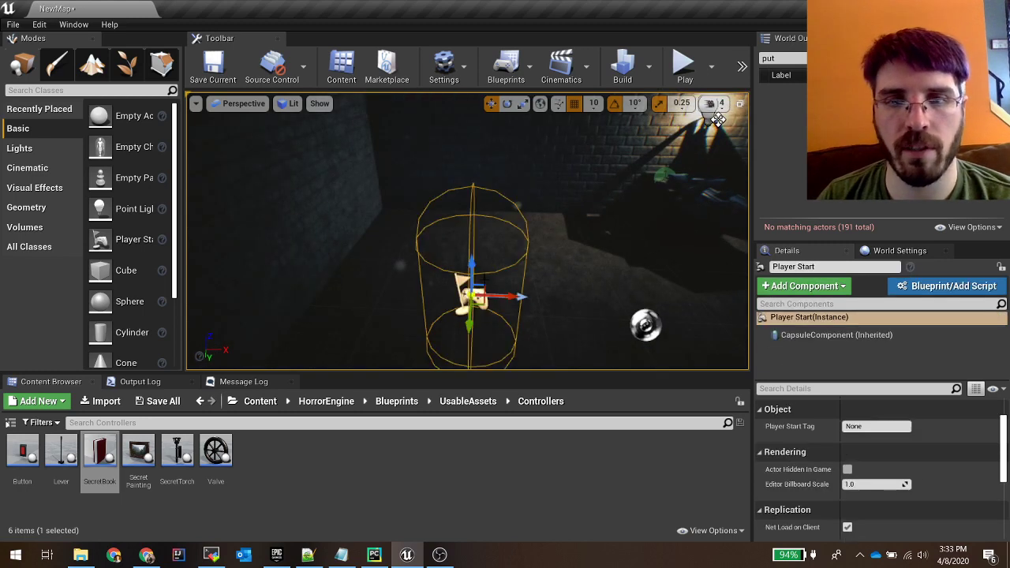
click(977, 58)
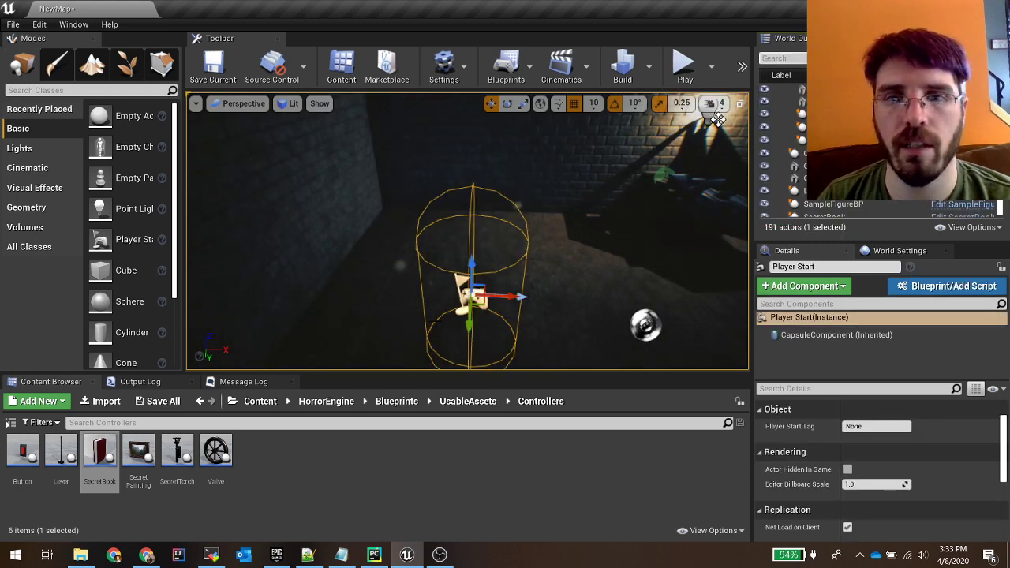
shift+drag(506, 300, 406, 299)
right_drag(506, 298, 537, 285)
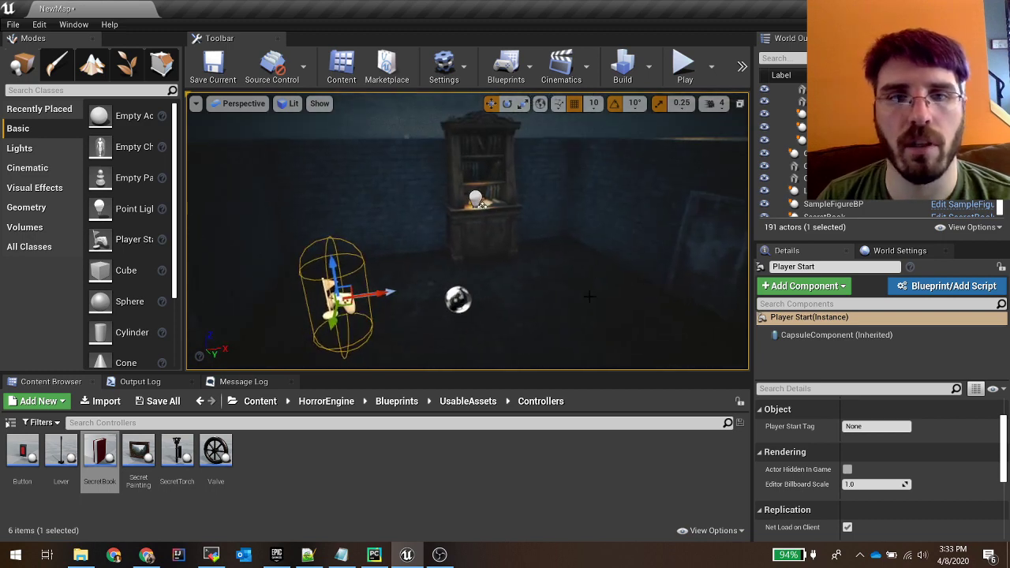
Step: Place a WallTorch from the UsableAssets Lights folder on the brick wall beside the cupboard and switch it on
click(310, 401)
double_click(99, 451)
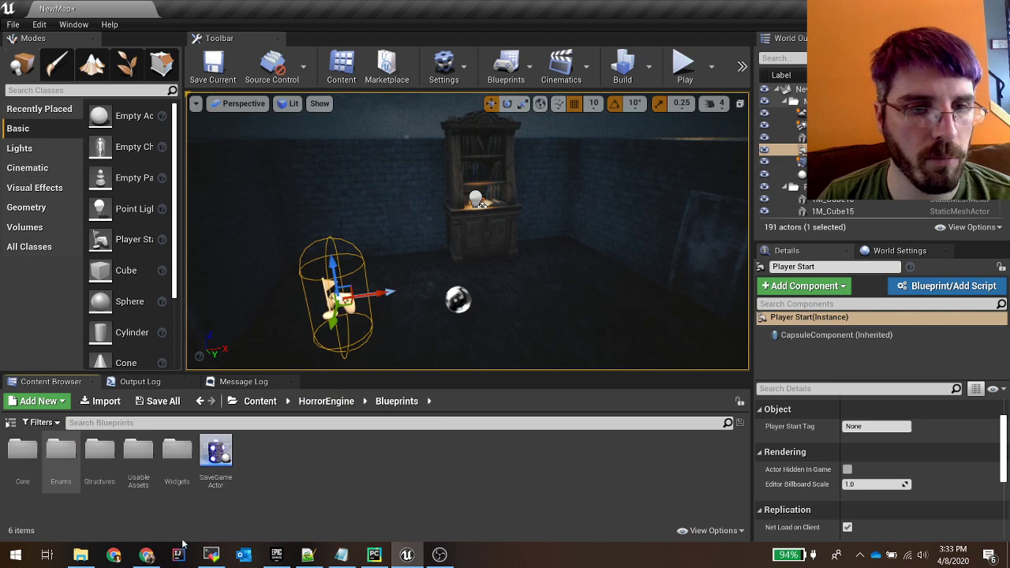
double_click(140, 463)
double_click(170, 492)
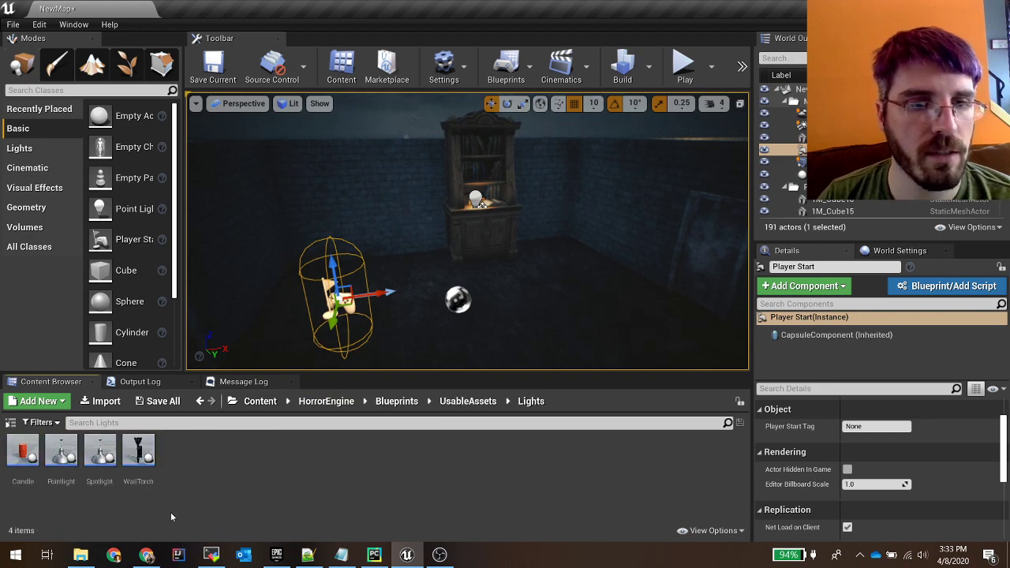
mouse_move(374, 258)
right_down()
mouse_move(426, 263)
mouse_move(355, 259)
right_up()
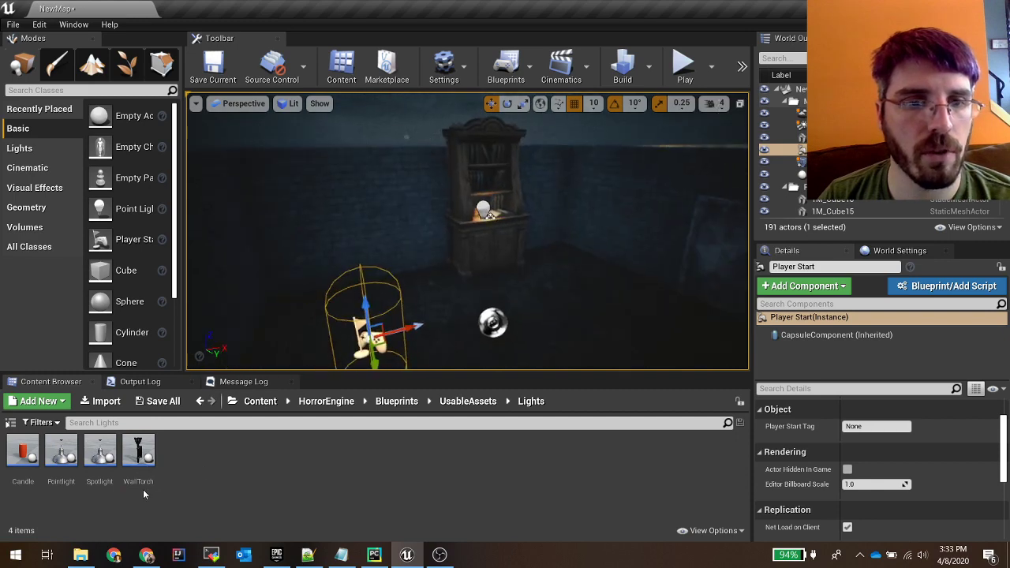
drag(138, 456, 341, 218)
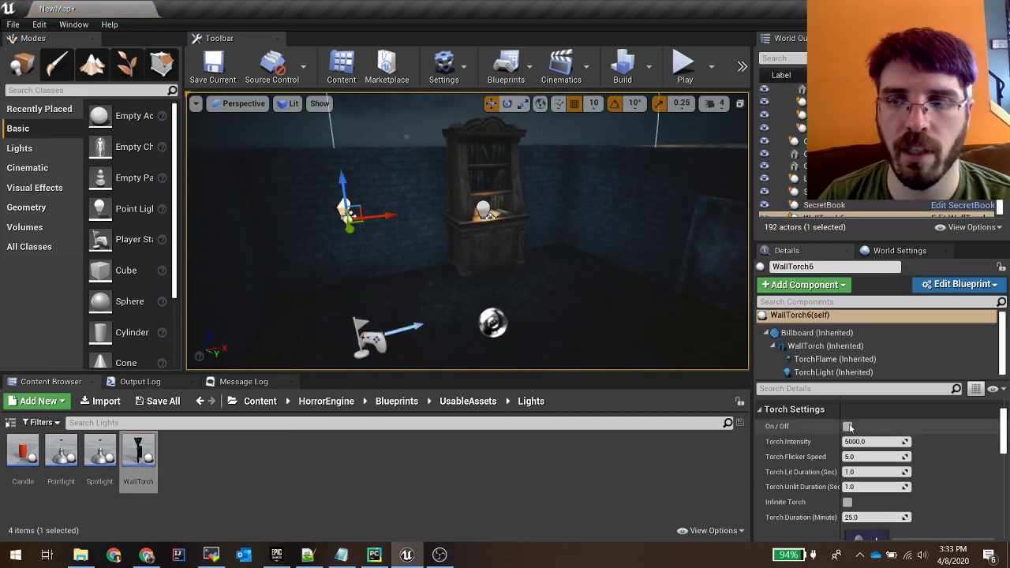
click(846, 427)
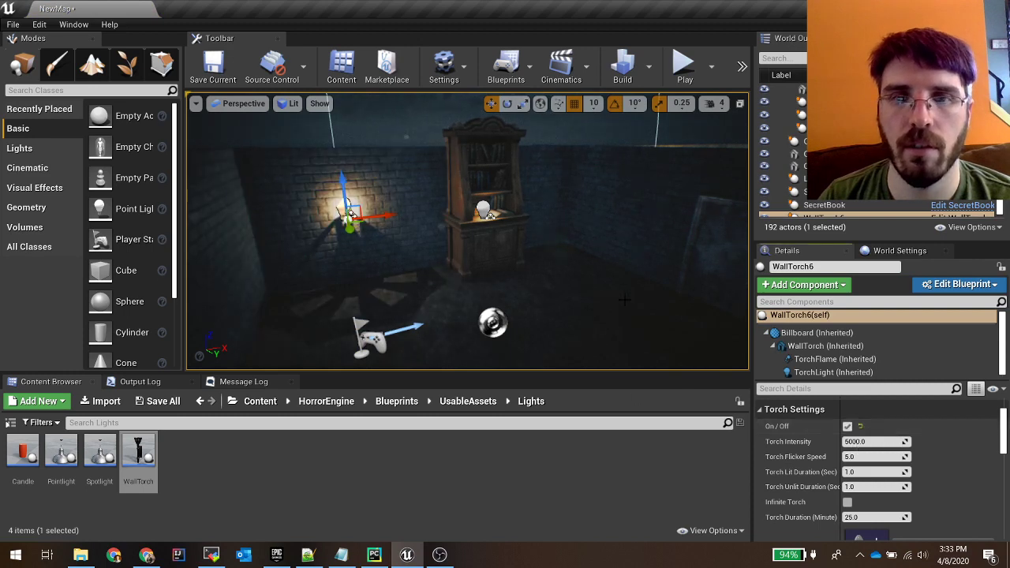
Step: Play the level, walk up to the torch-lit cupboard to check its books and candle, and stop playing
key(f)
click(683, 65)
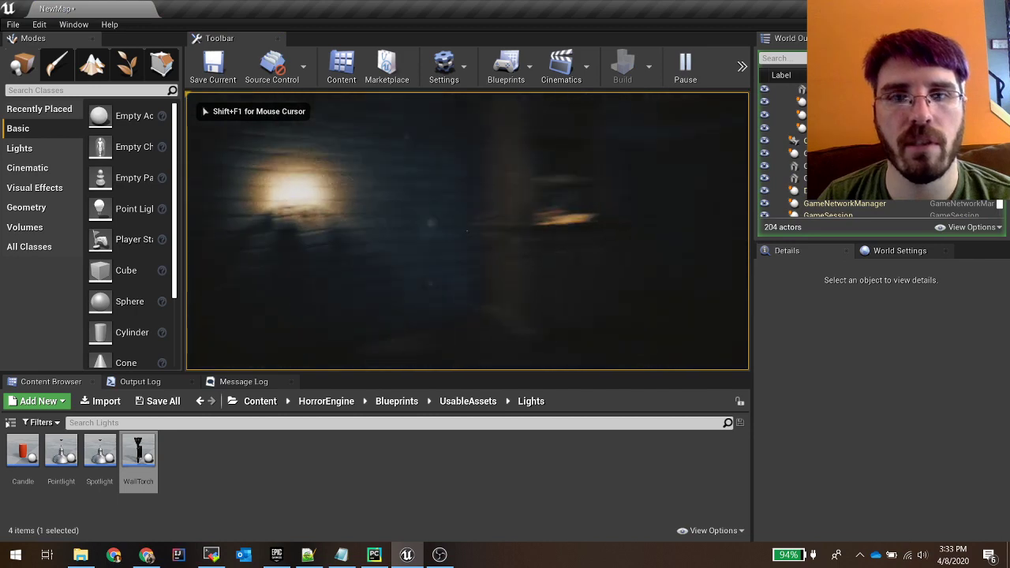
key(w)
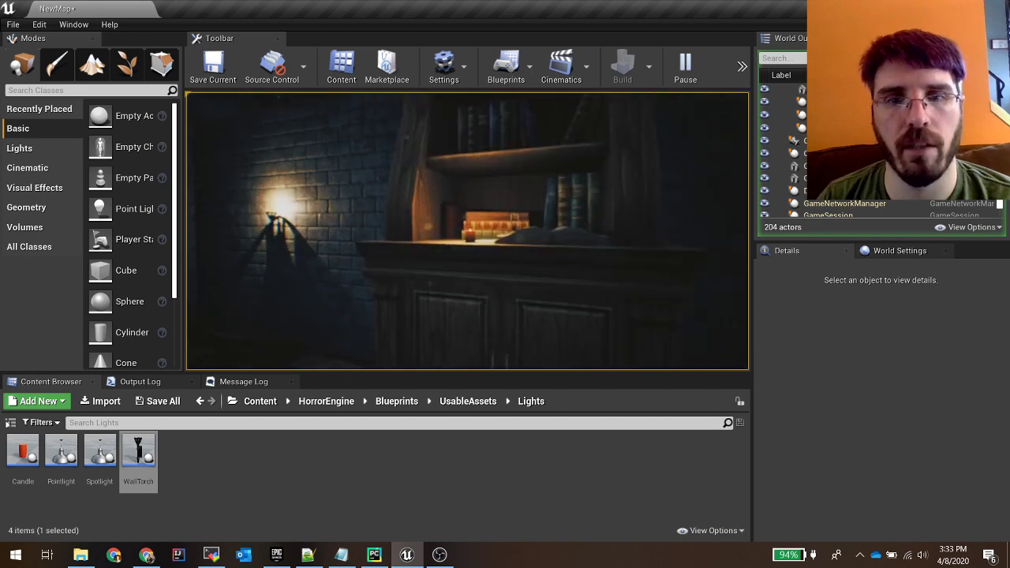
key(w)
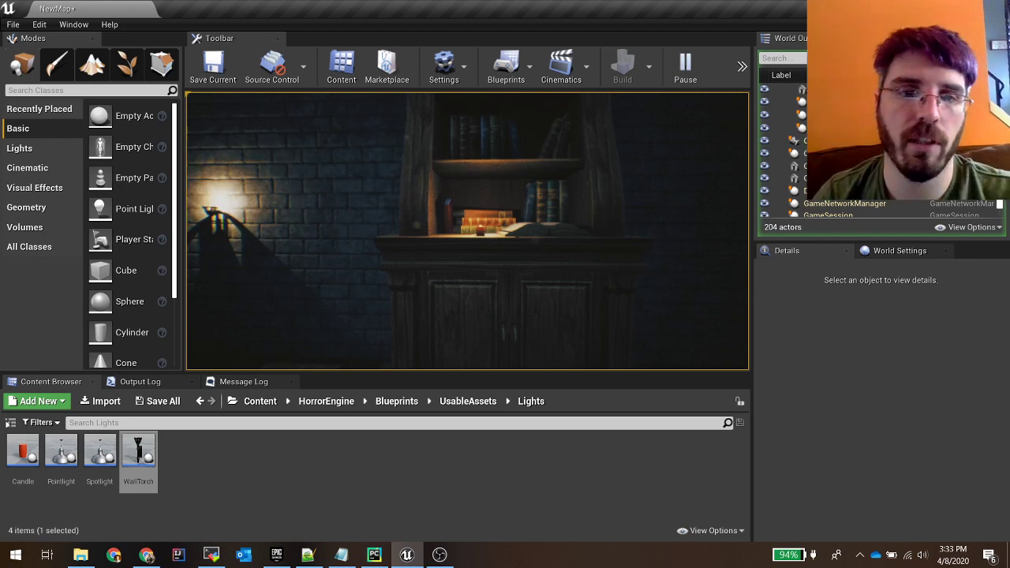
key(Escape)
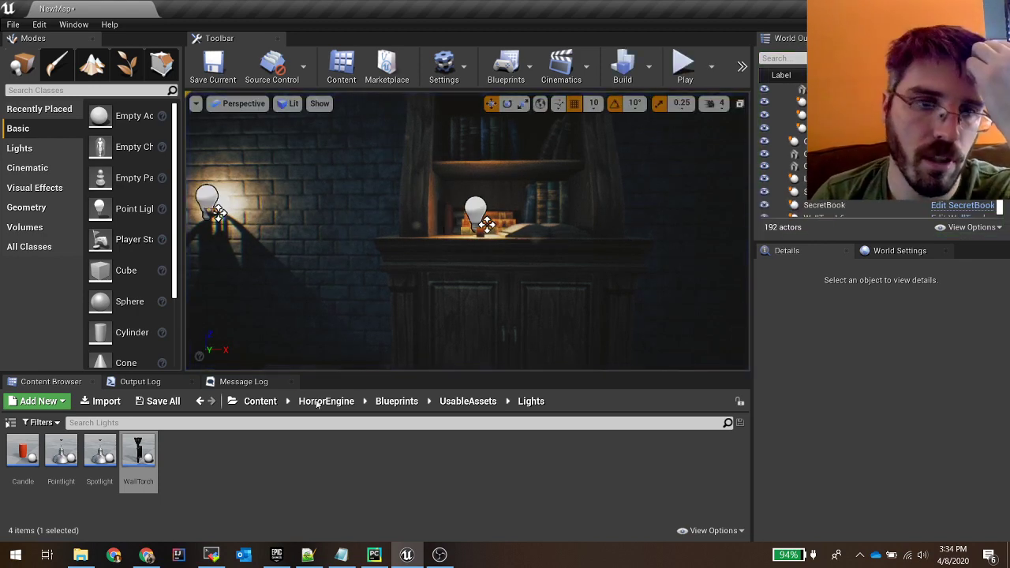
Step: Look over the controller blueprints in HorrorEngine's UsableAssets Controllers folder, such as SecretTorch and Valve
click(260, 400)
double_click(19, 469)
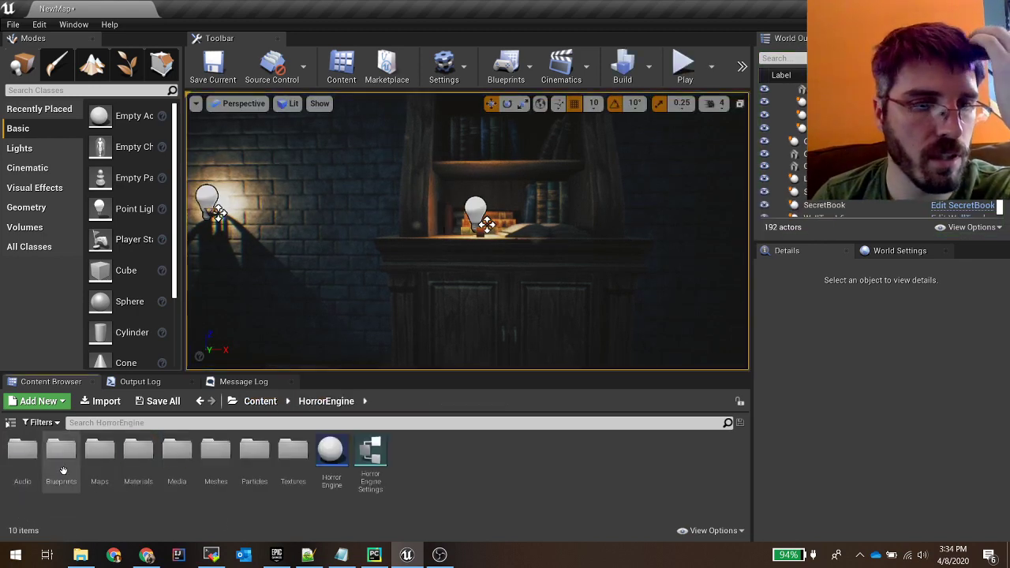
double_click(63, 470)
click(141, 461)
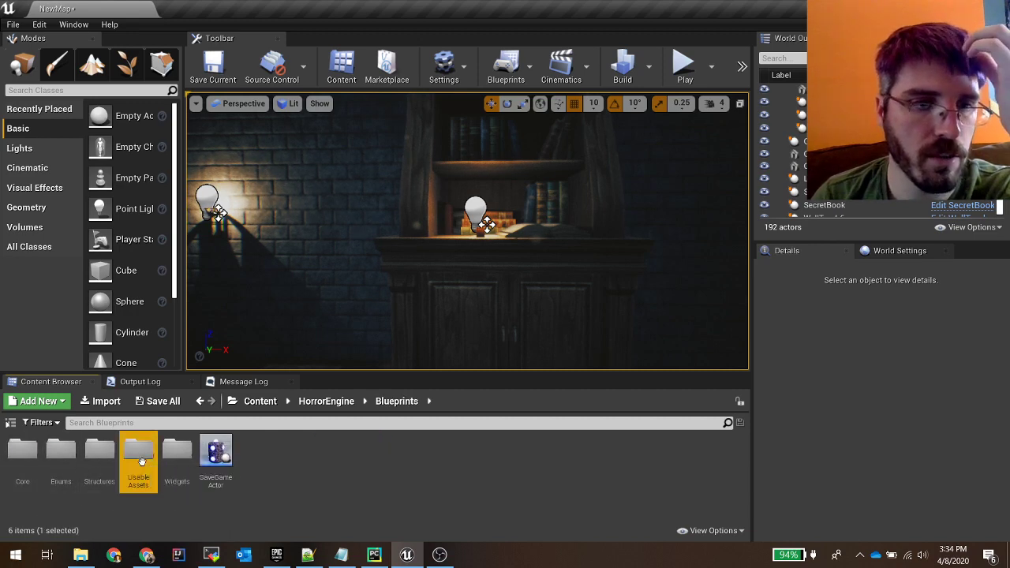
double_click(140, 462)
double_click(23, 453)
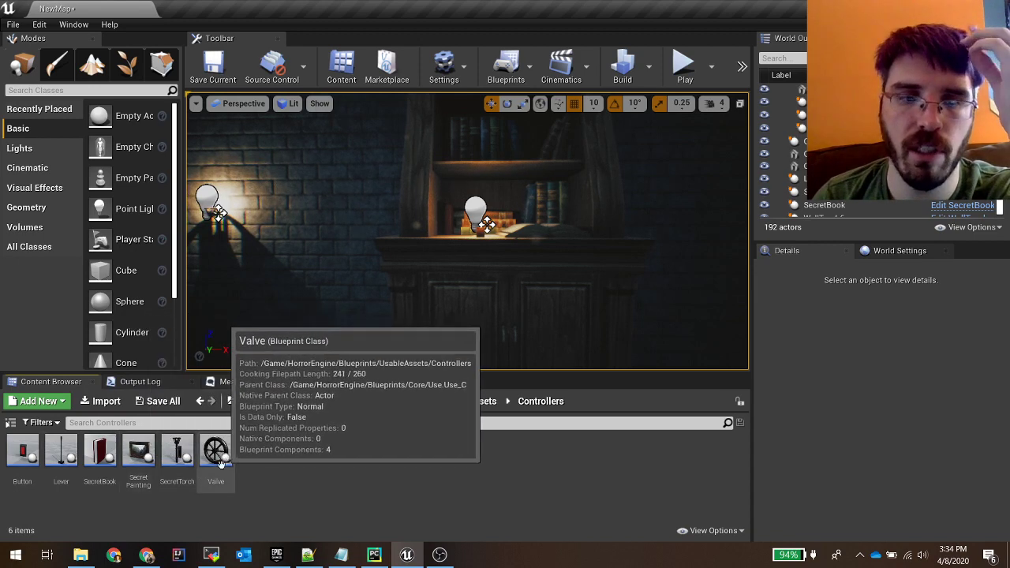
right_drag(379, 276, 421, 317)
key(s)
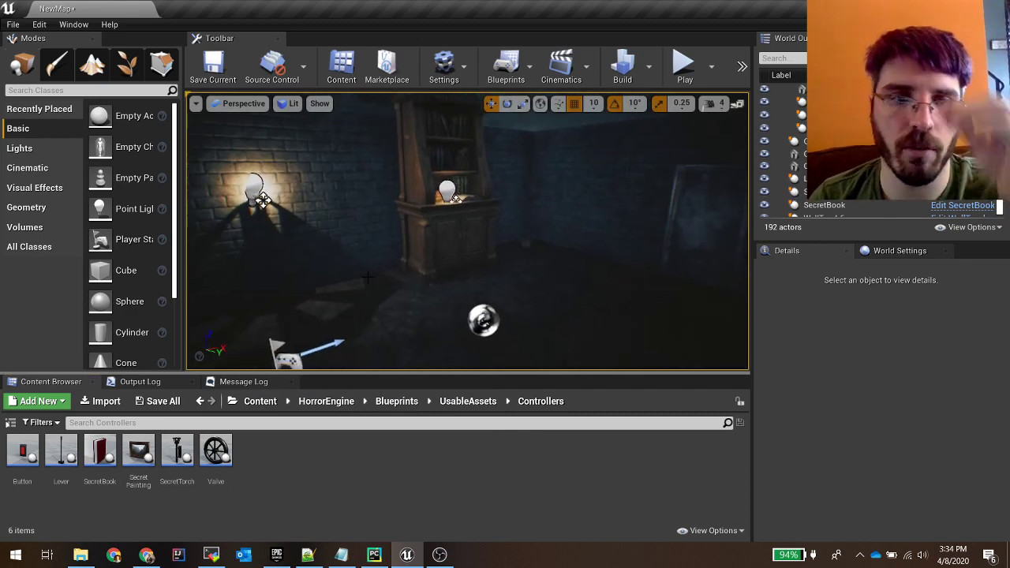
Step: Open the Overview map from the HorrorEngine Maps folder, saving NewMap's changes, and examine its asset displays
click(263, 402)
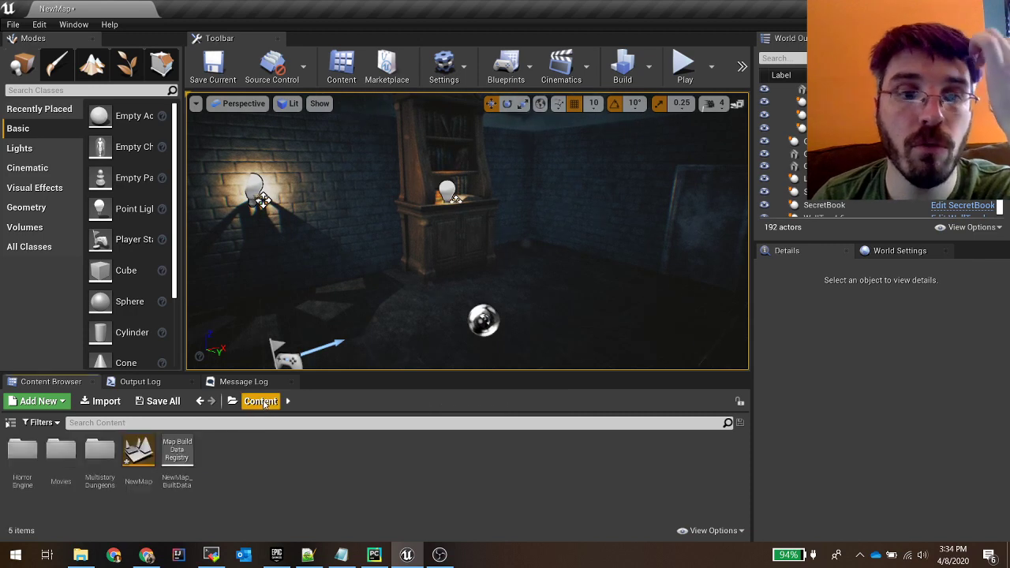
double_click(22, 456)
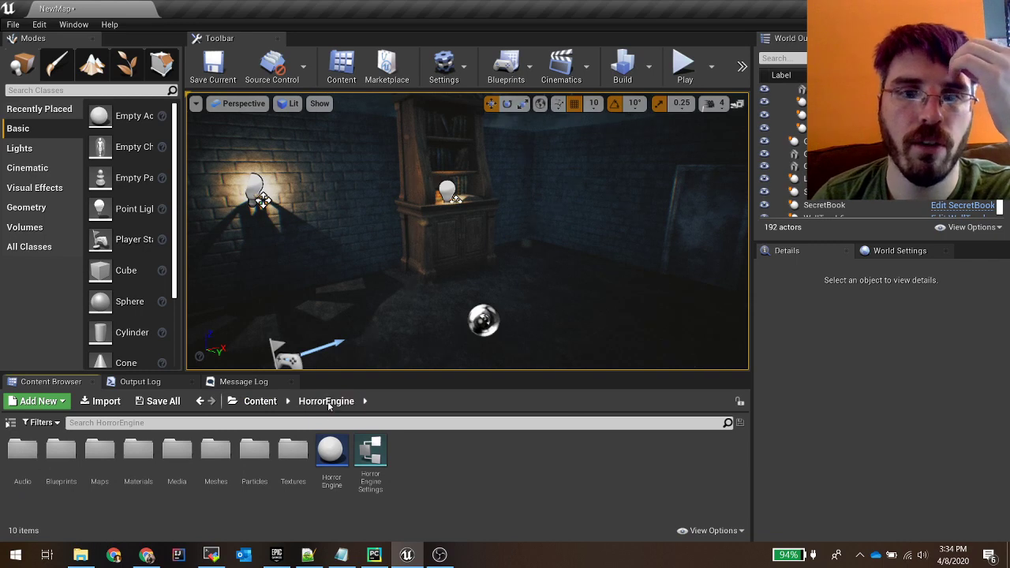
double_click(99, 456)
double_click(187, 456)
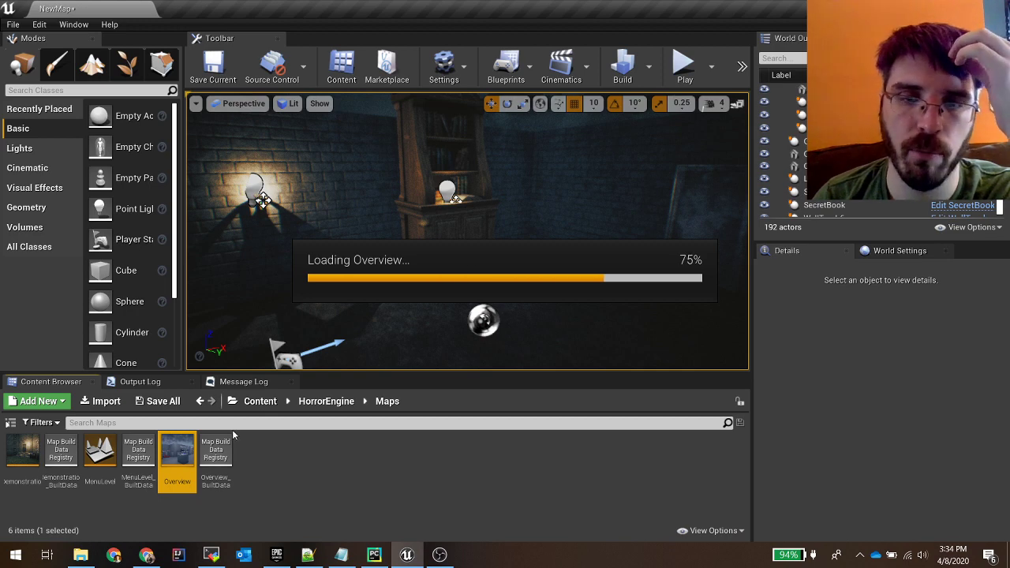
click(569, 399)
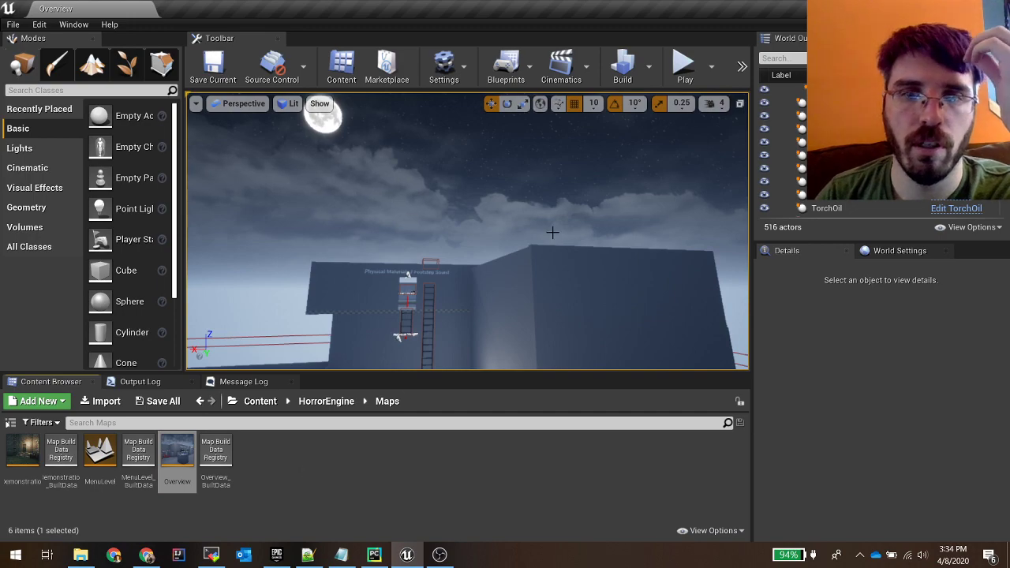
right_drag(467, 236, 426, 190)
right_drag(498, 327, 465, 347)
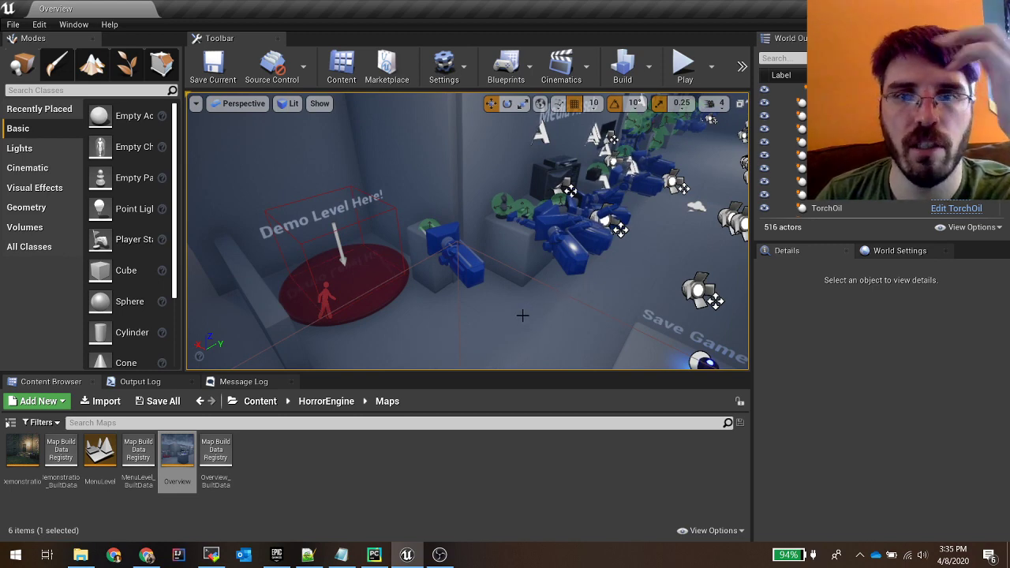
right_drag(522, 316, 564, 315)
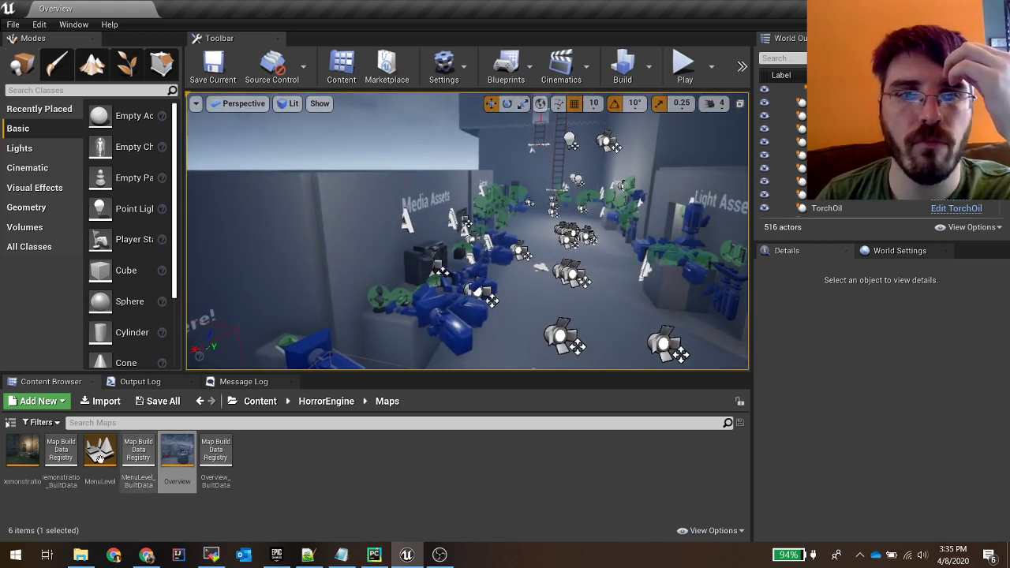
Step: Reopen NewMap from the Content folder and return to the cupboard room
click(259, 401)
double_click(145, 471)
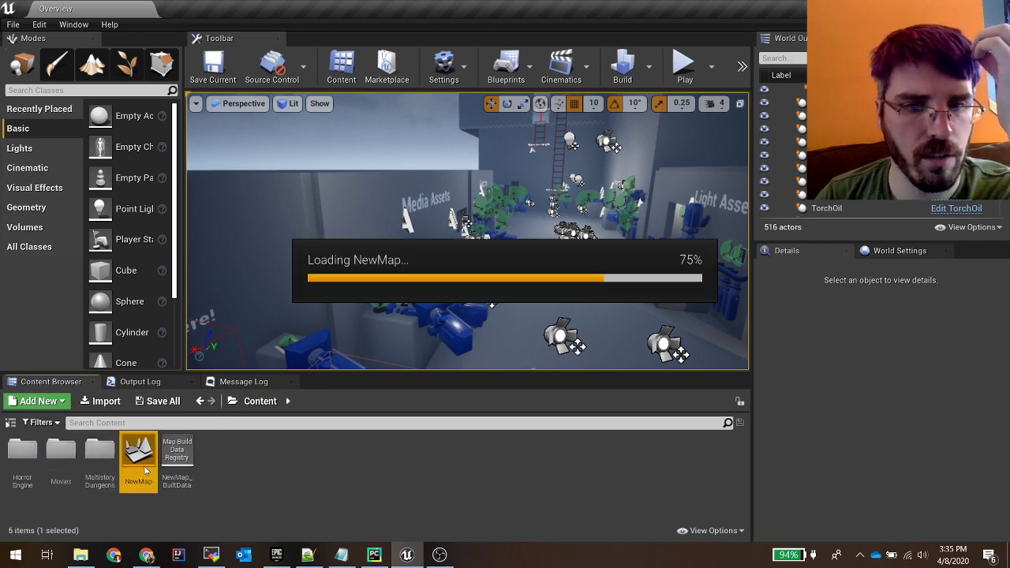
right_drag(620, 324, 636, 347)
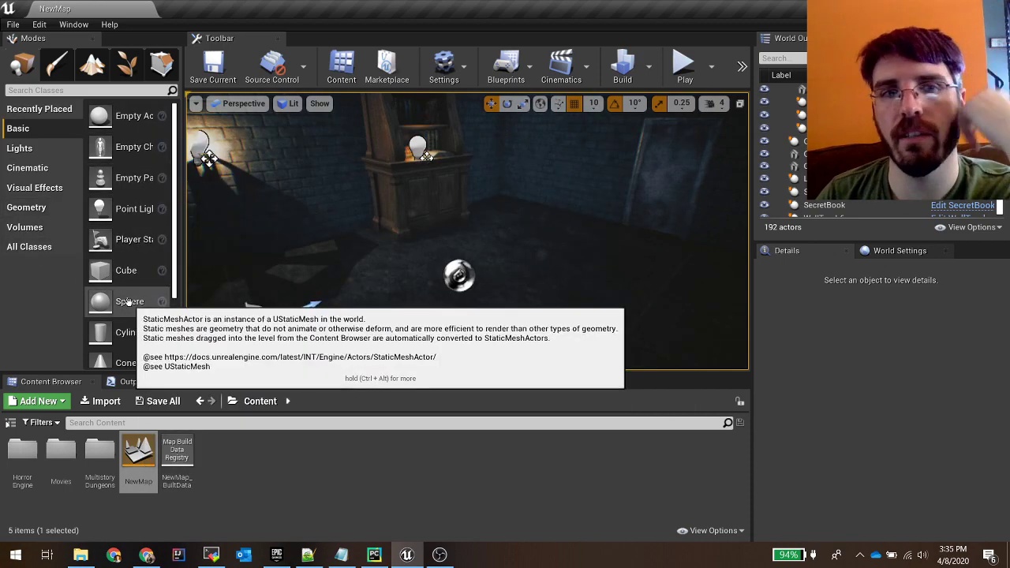
Step: Place a point light on the floor in front of the door, and delete it
right_drag(293, 218, 414, 180)
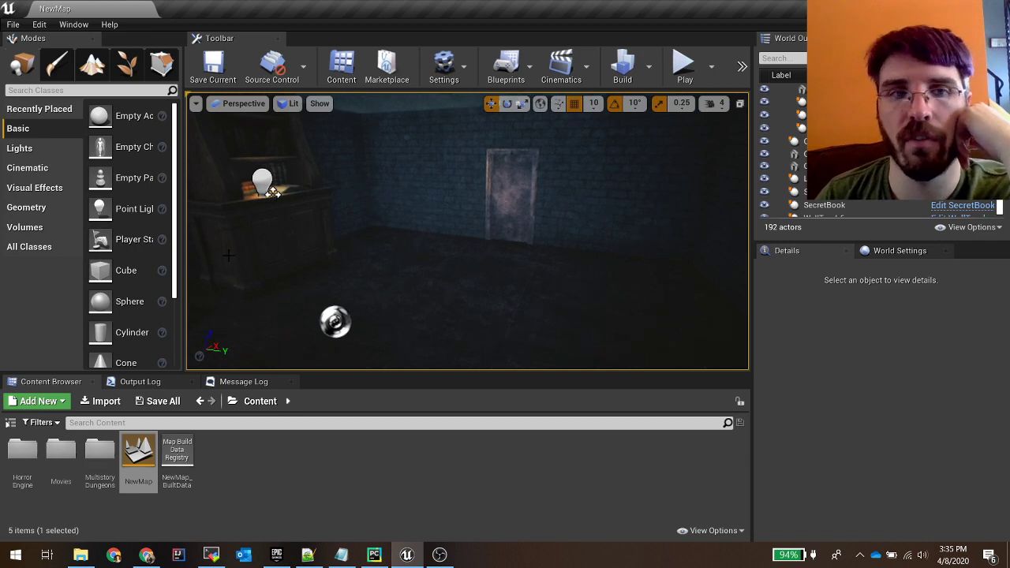
drag(119, 209, 463, 266)
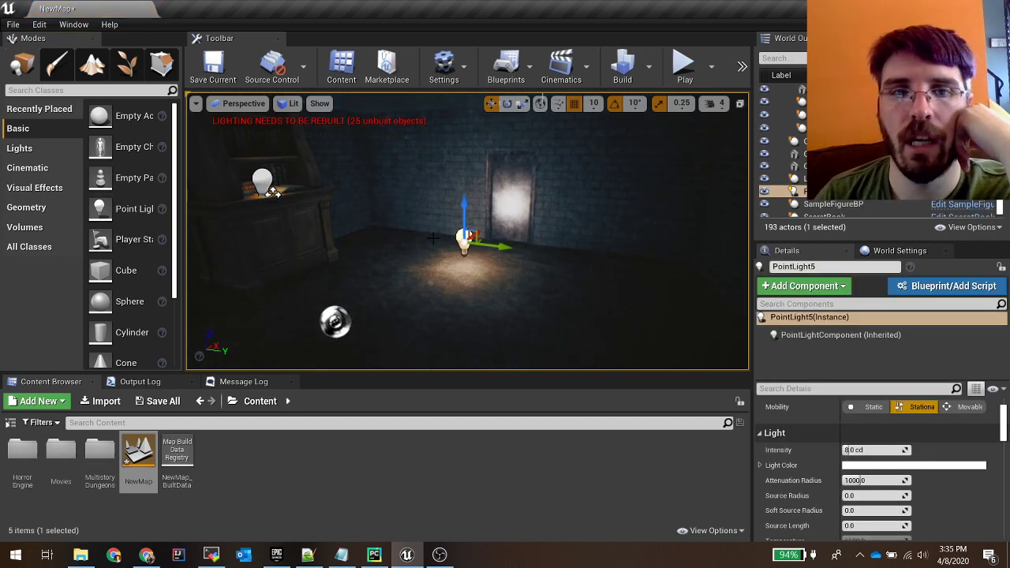
right_drag(433, 238, 355, 238)
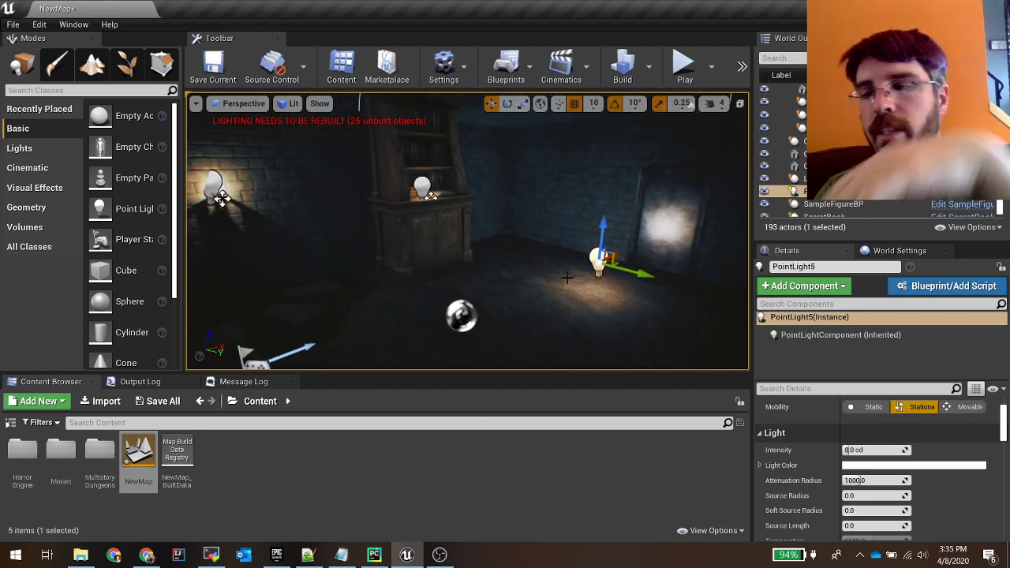
key(Delete)
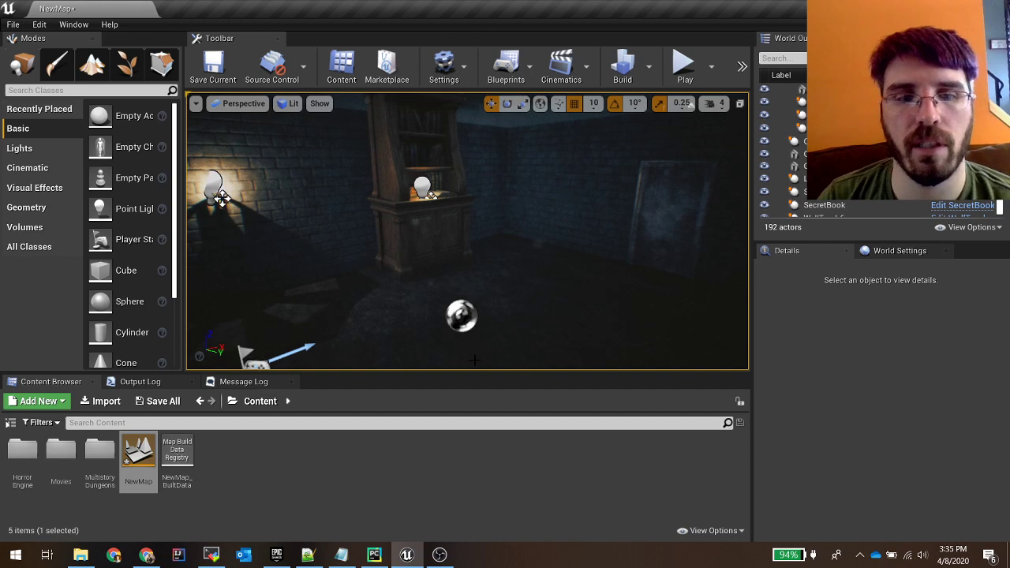
Step: Place a cube and a sphere on the floor of the cupboard room, and delete both shapes
mouse_move(405, 234)
right_down()
mouse_move(442, 234)
mouse_move(441, 213)
mouse_move(405, 234)
right_up()
drag(110, 272, 501, 196)
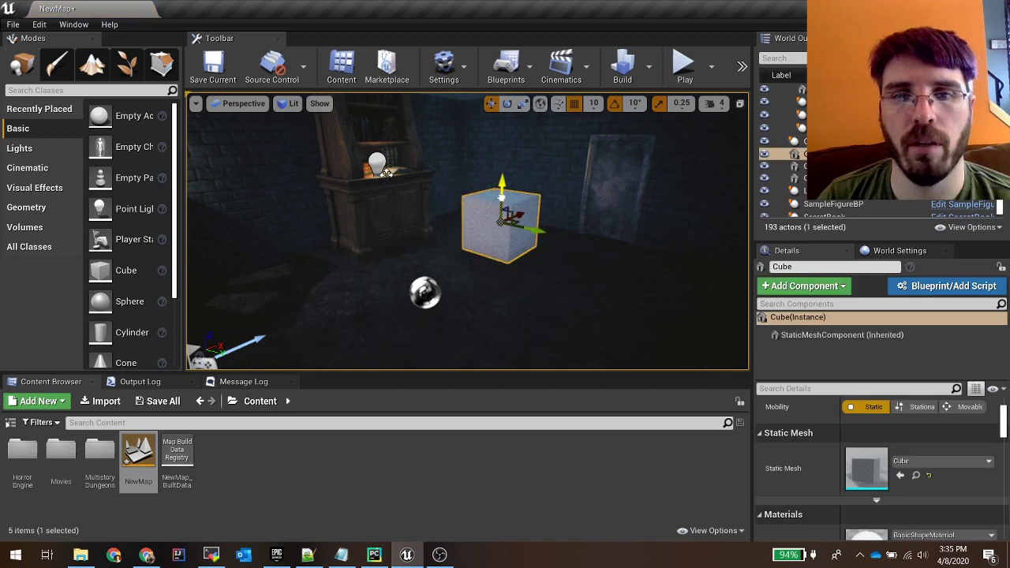
drag(119, 301, 377, 293)
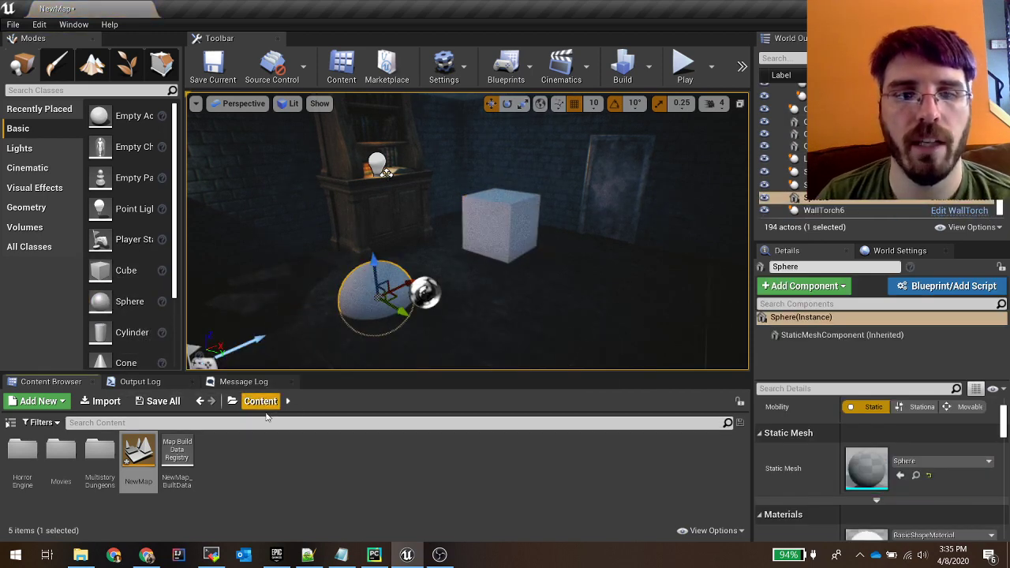
click(534, 218)
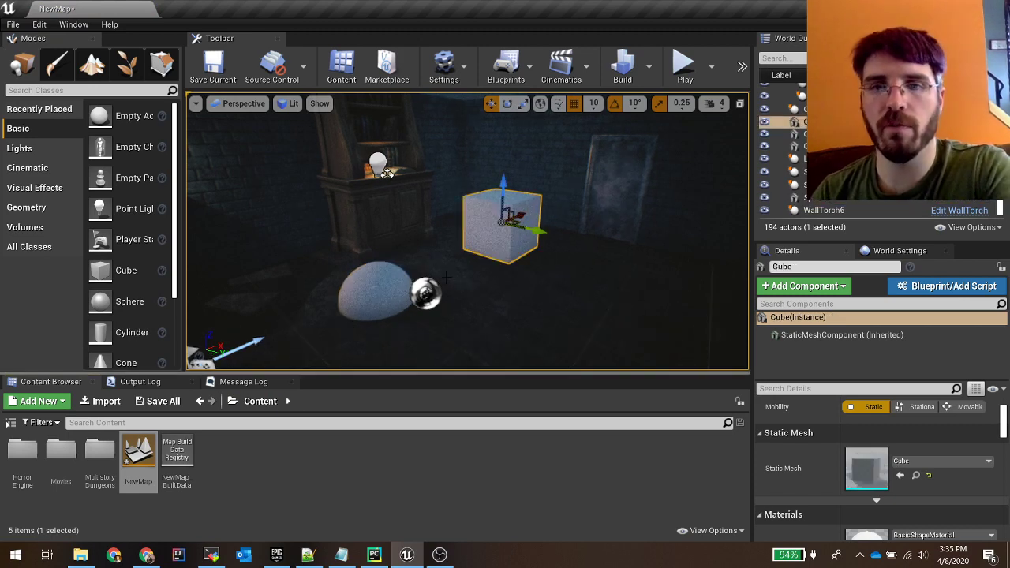
key(Delete)
click(375, 296)
key(Delete)
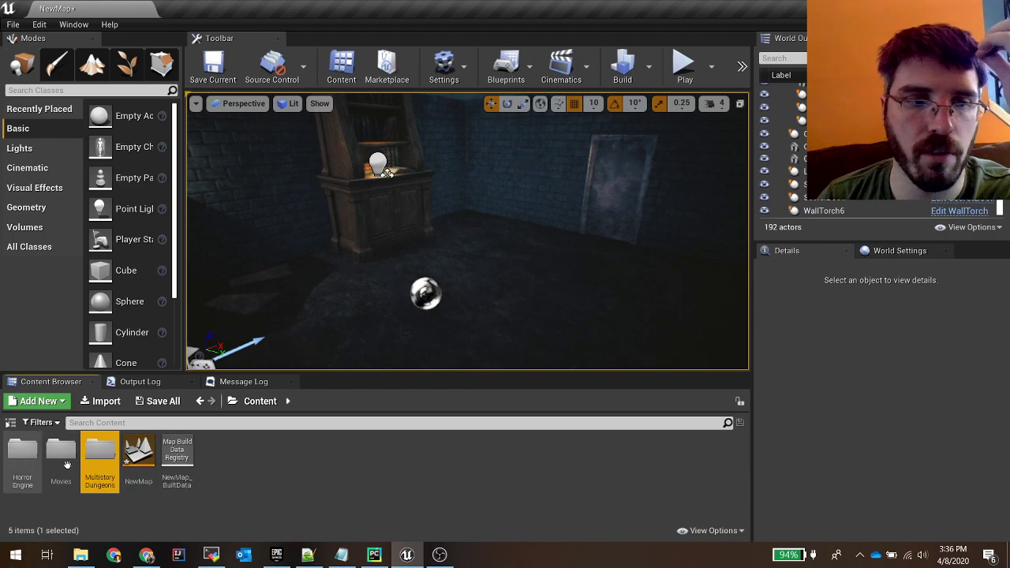
Step: Place the Pedestal_02 mesh from the MultistoryDungeons Meshes folder on the floor in front of the door
double_click(100, 460)
double_click(134, 460)
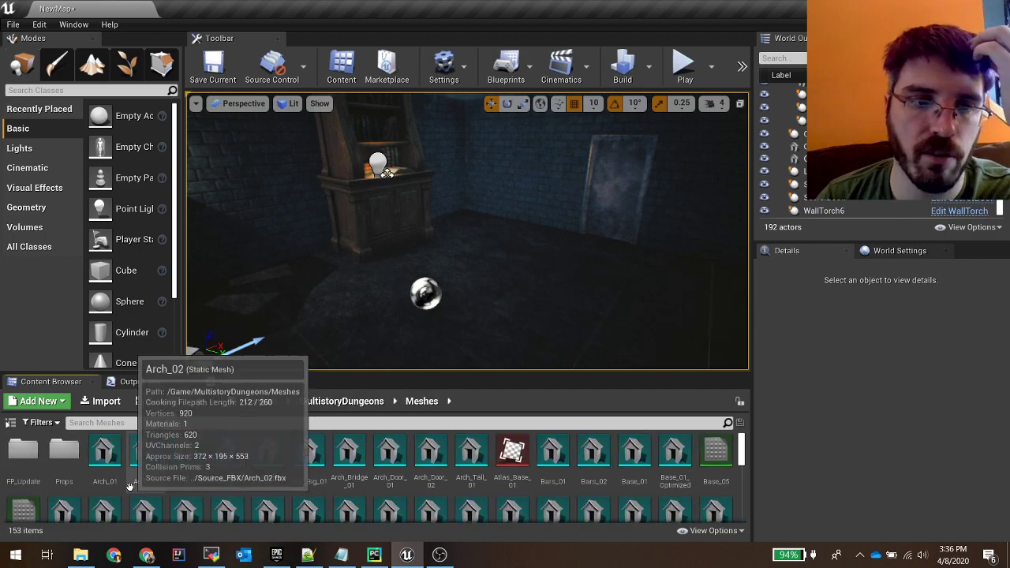
scroll(430, 473, down, 5)
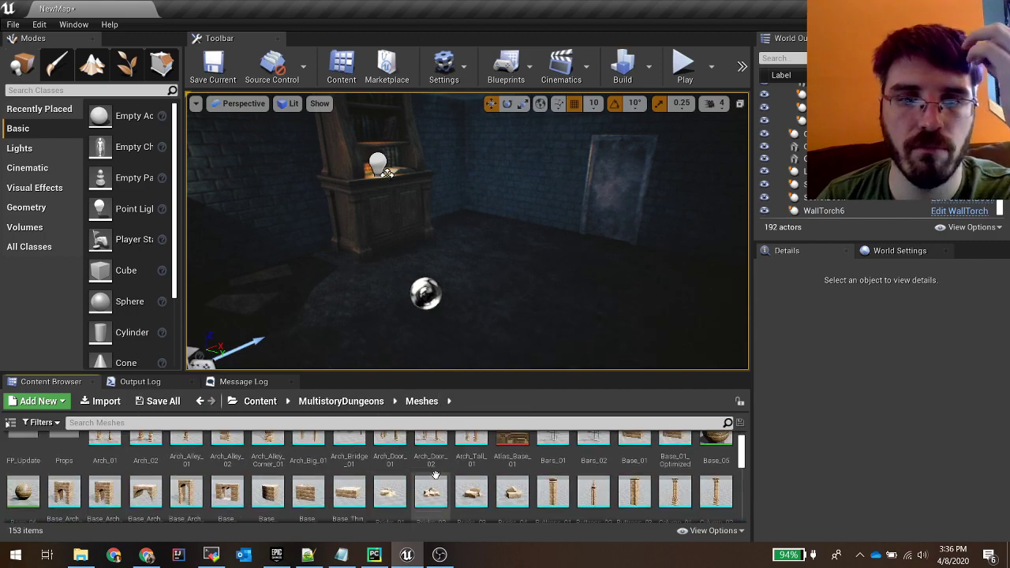
scroll(455, 478, up, 2)
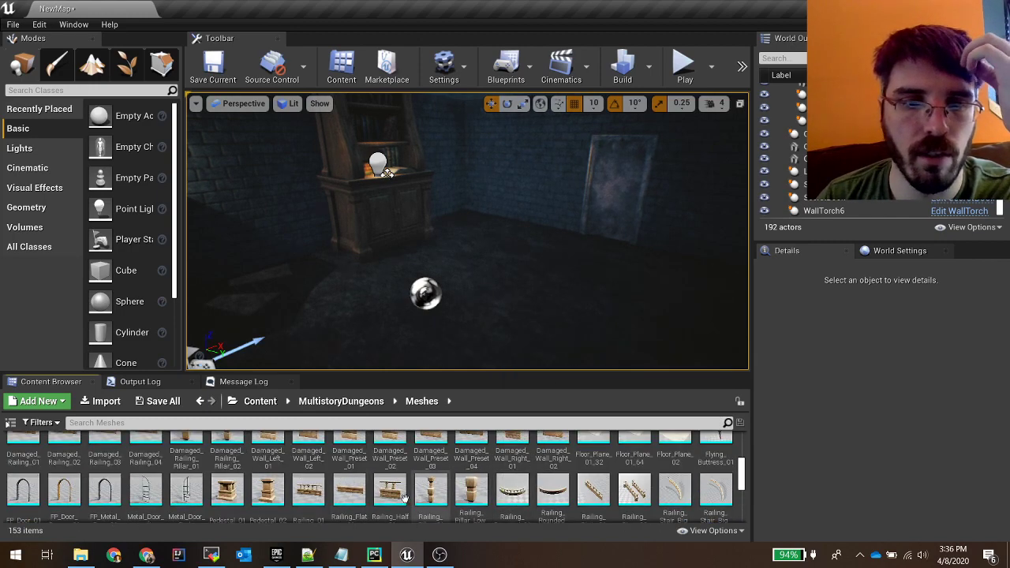
drag(267, 490, 544, 294)
Step: Place the Barrels_Preset_03 mesh from the MultistoryDungeons Props folder on the floor in front of the cupboard
scroll(566, 470, down, 3)
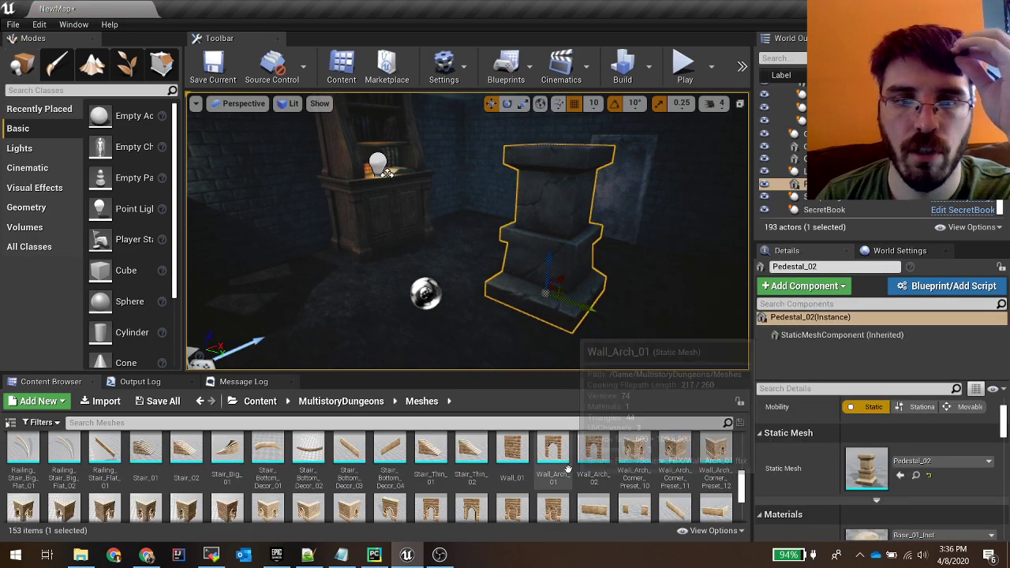
scroll(567, 471, down, 3)
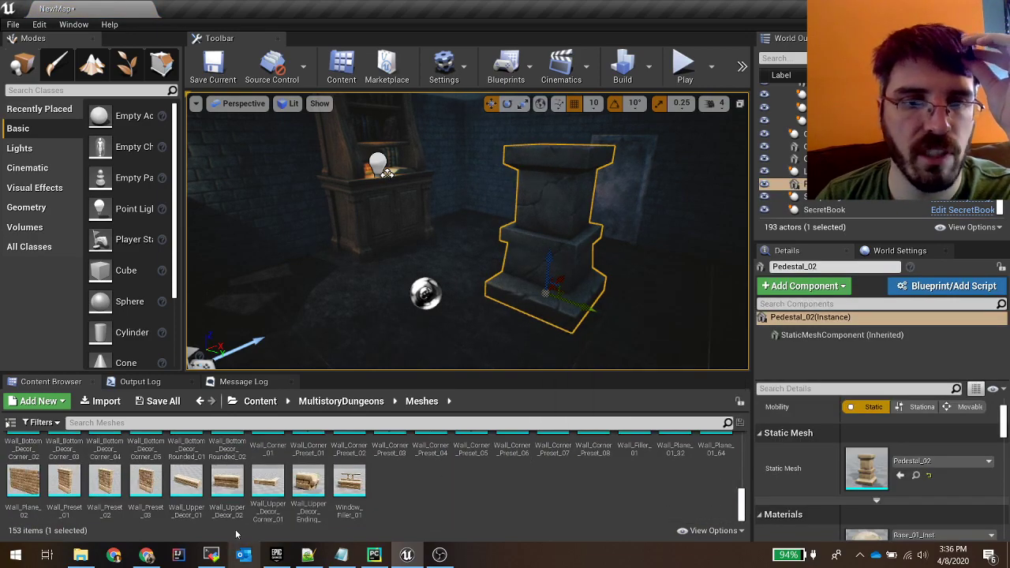
scroll(158, 489, up, 10)
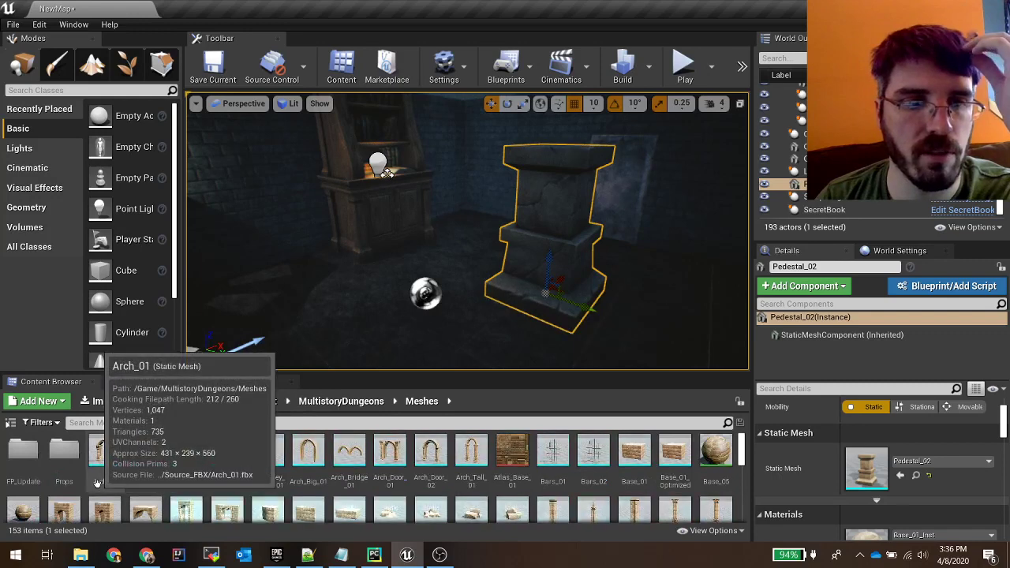
double_click(64, 451)
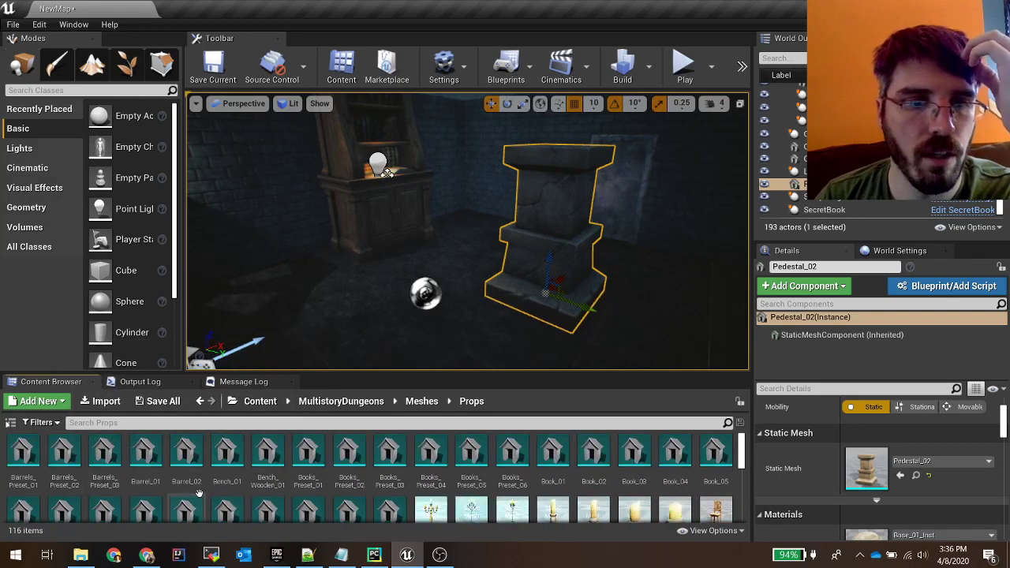
drag(105, 454, 371, 308)
Step: Look over the other meshes in the Props folder and the barrels and pedestal placed in the room
scroll(394, 315, down, 2)
scroll(411, 489, down, 2)
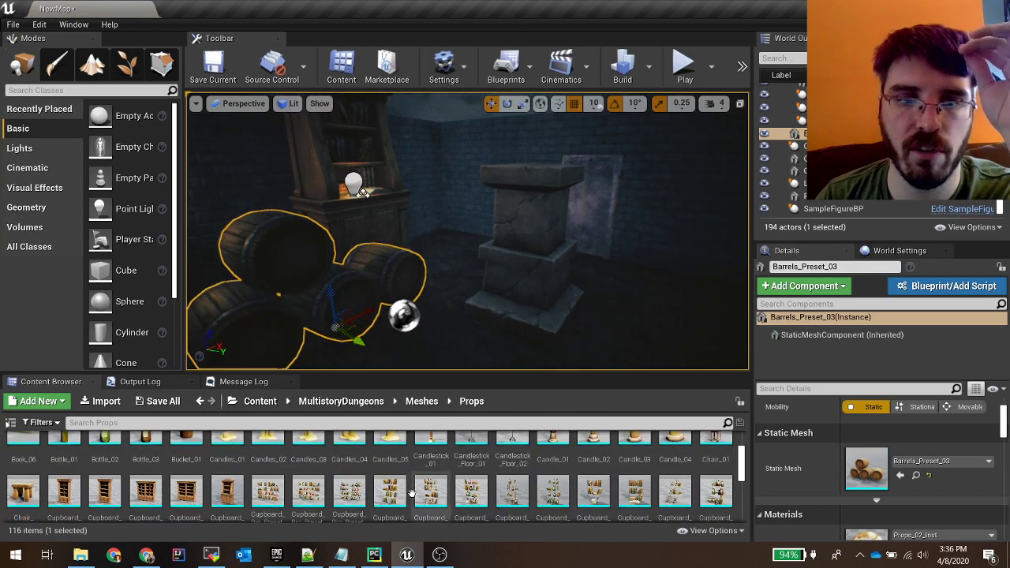
scroll(410, 494, down, 5)
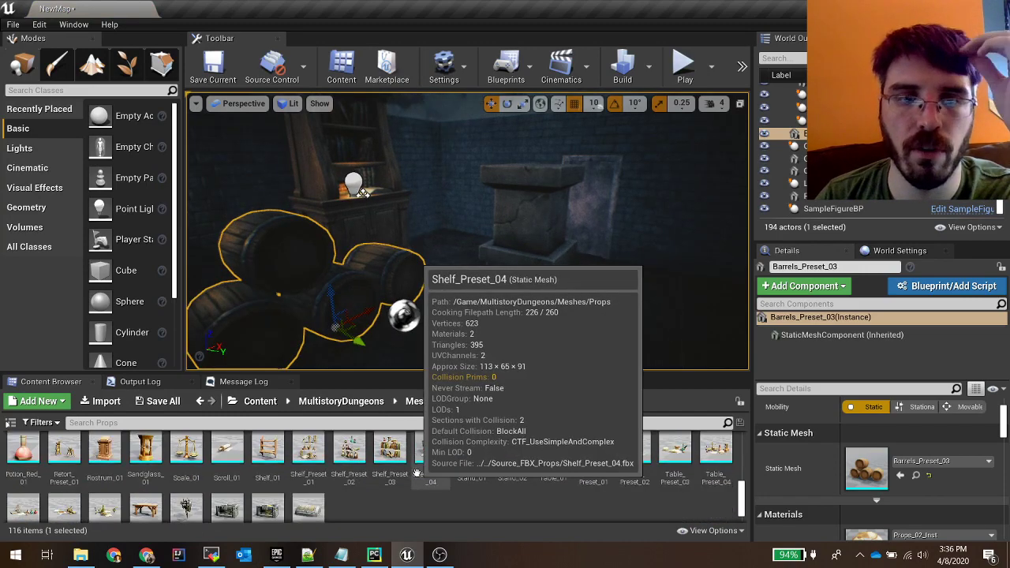
scroll(410, 479, up, 8)
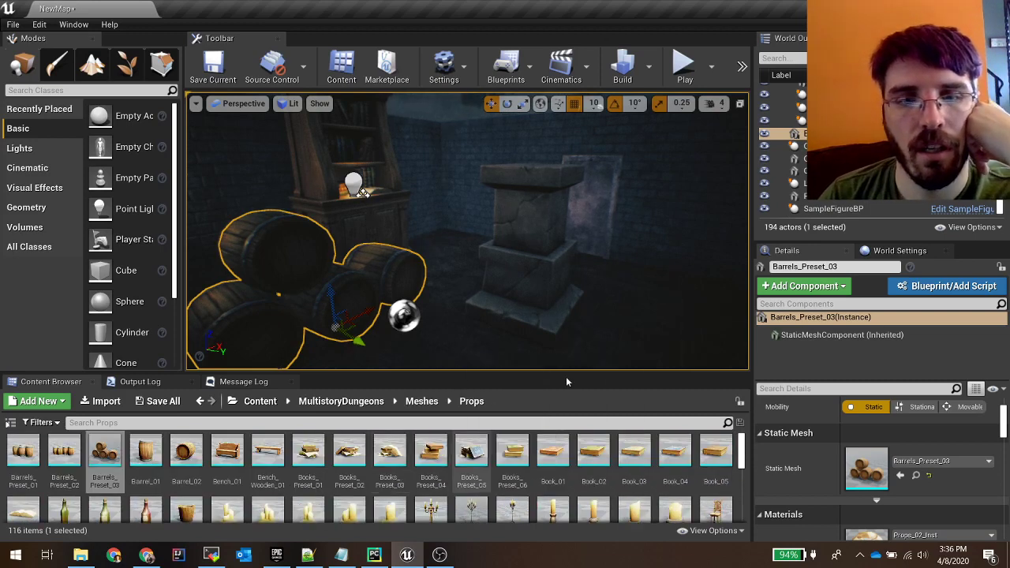
right_drag(571, 268, 596, 276)
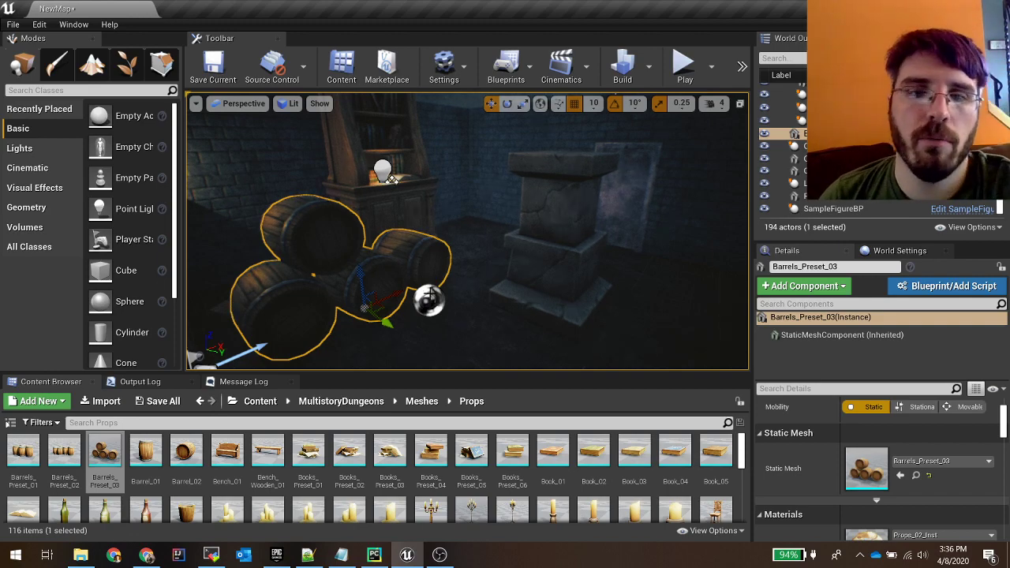
click(439, 555)
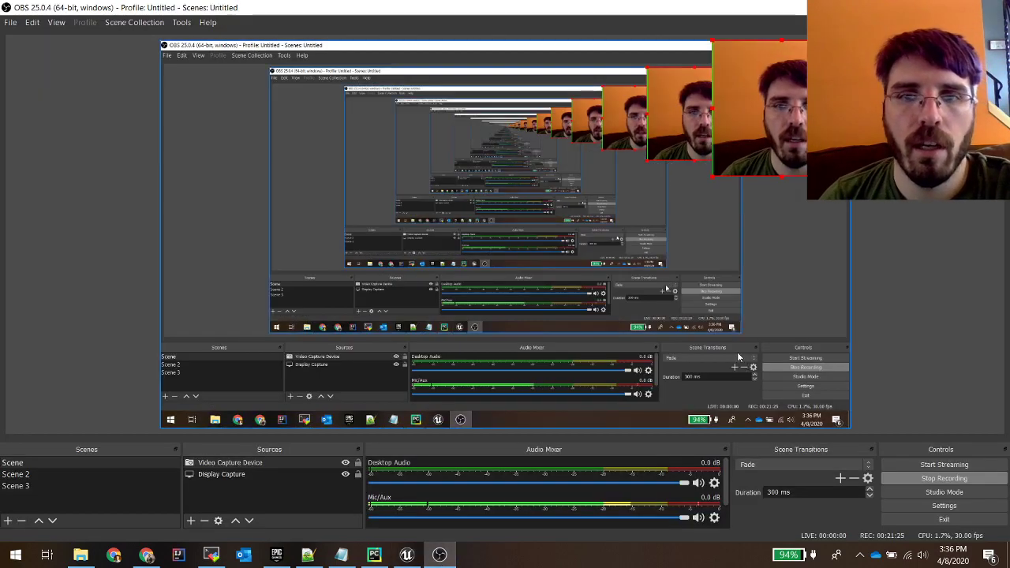